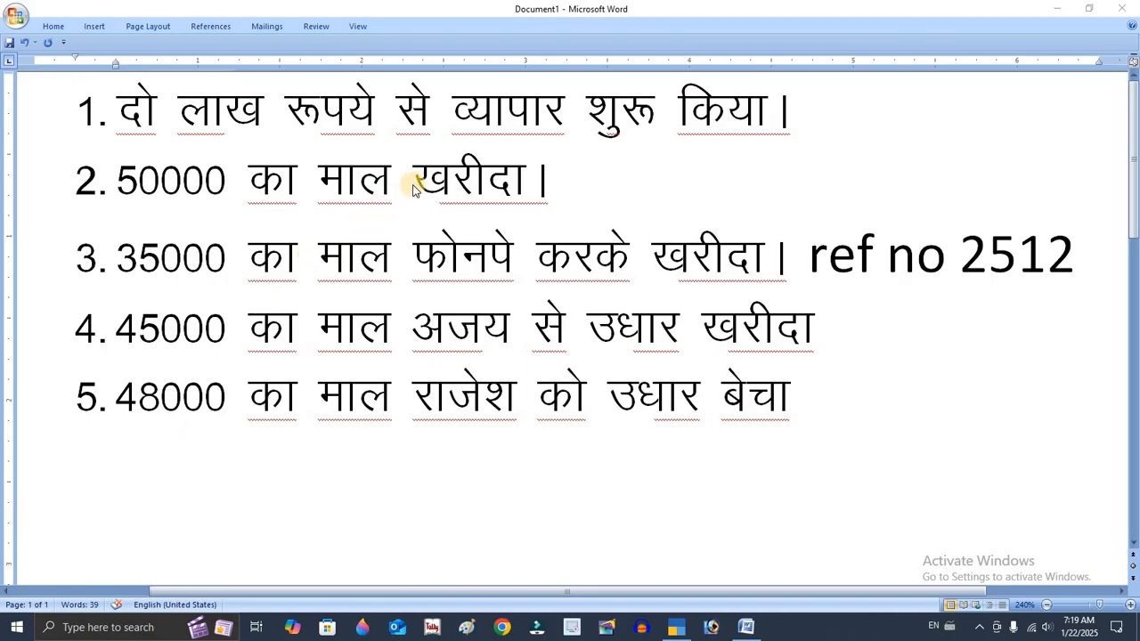
Review transaction 3 in the document by highlighting the payment word फोनपे
click(452, 181)
click(687, 258)
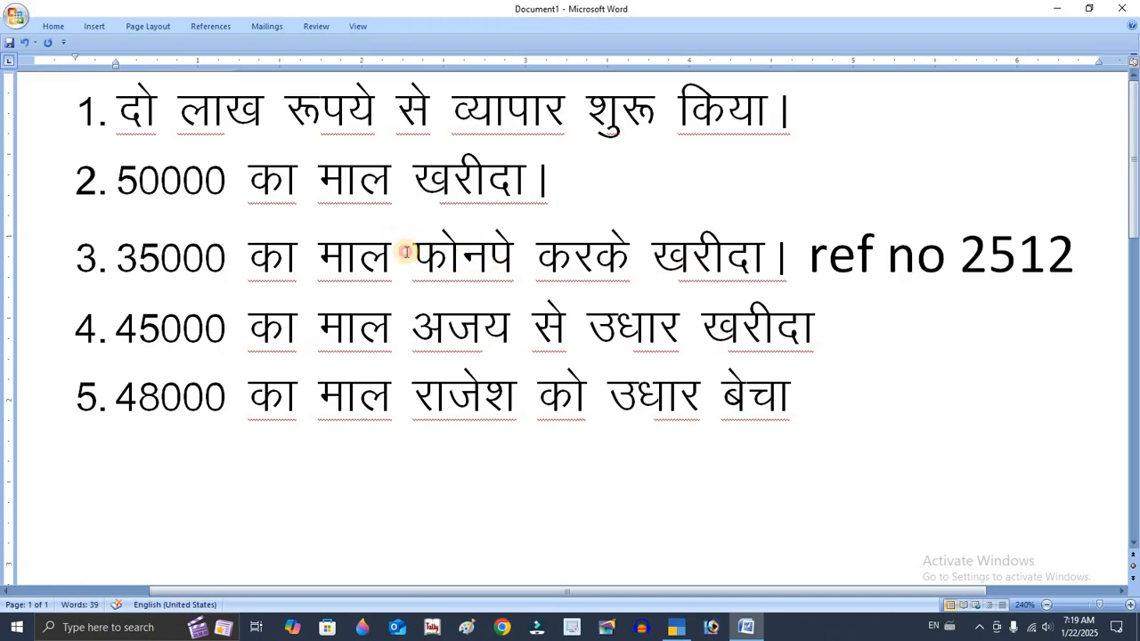
drag(405, 252, 531, 223)
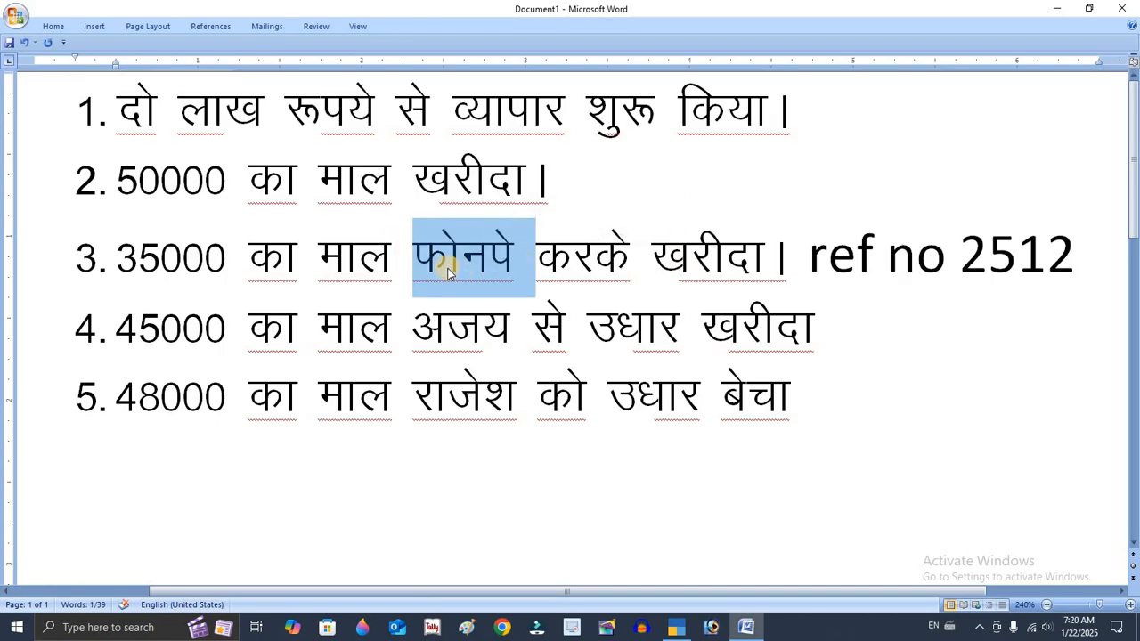
drag(448, 271, 515, 253)
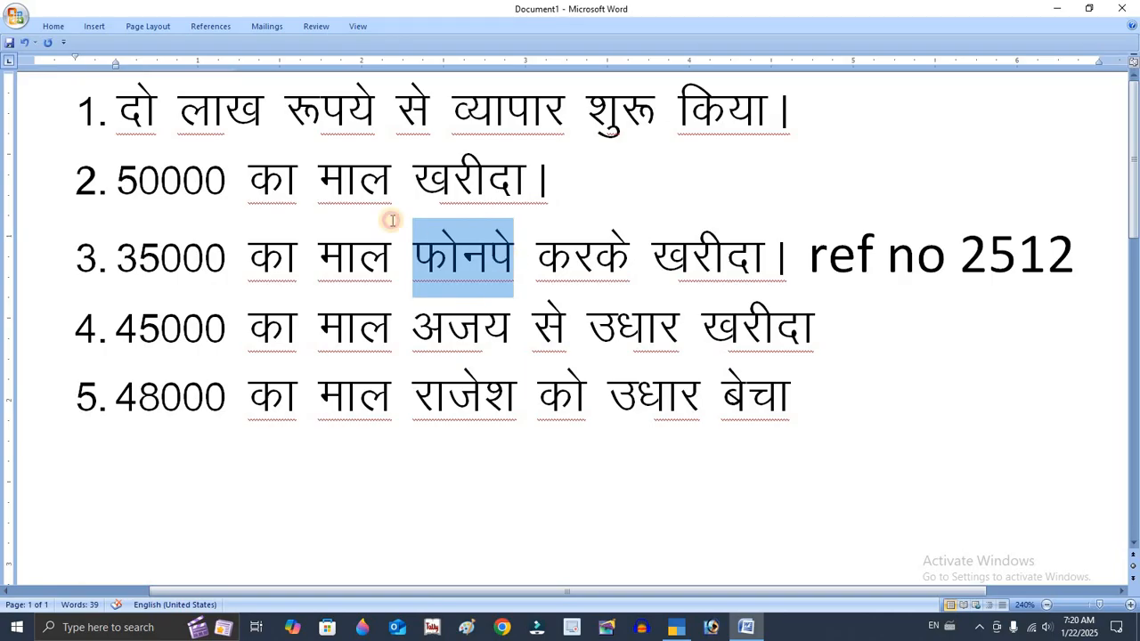
click(308, 189)
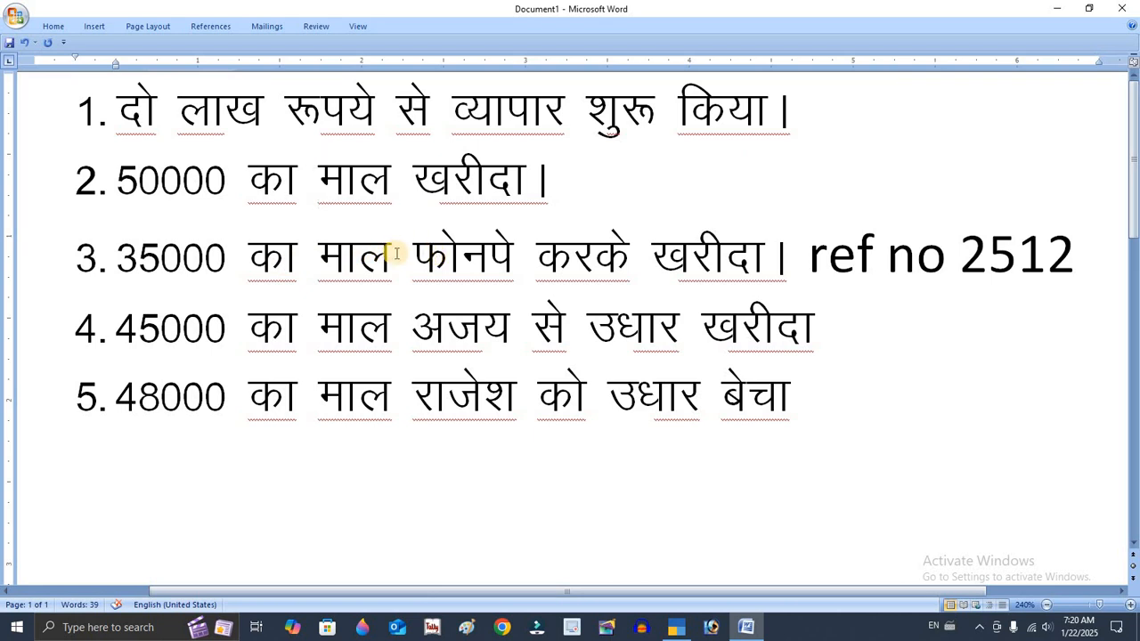
click(655, 254)
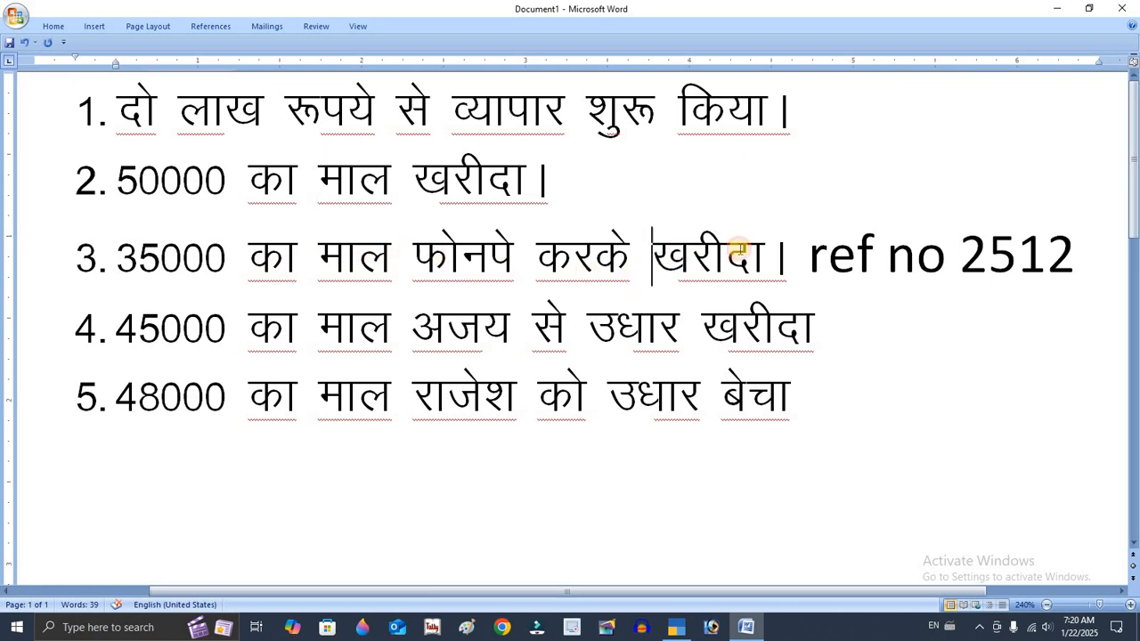
double_click(738, 249)
click(413, 258)
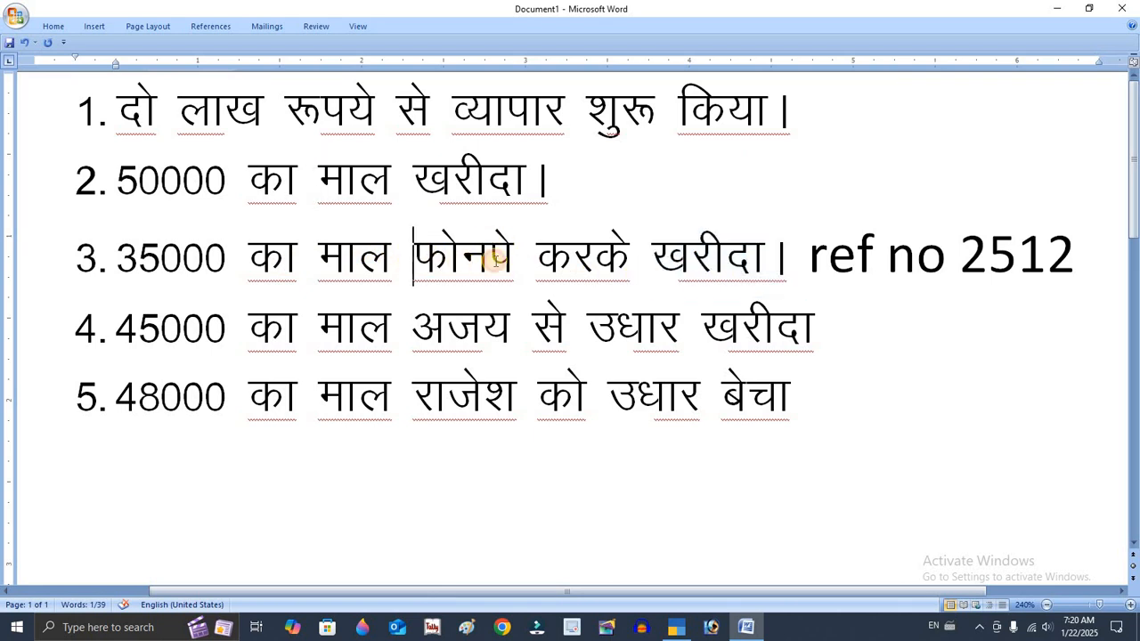
double_click(496, 259)
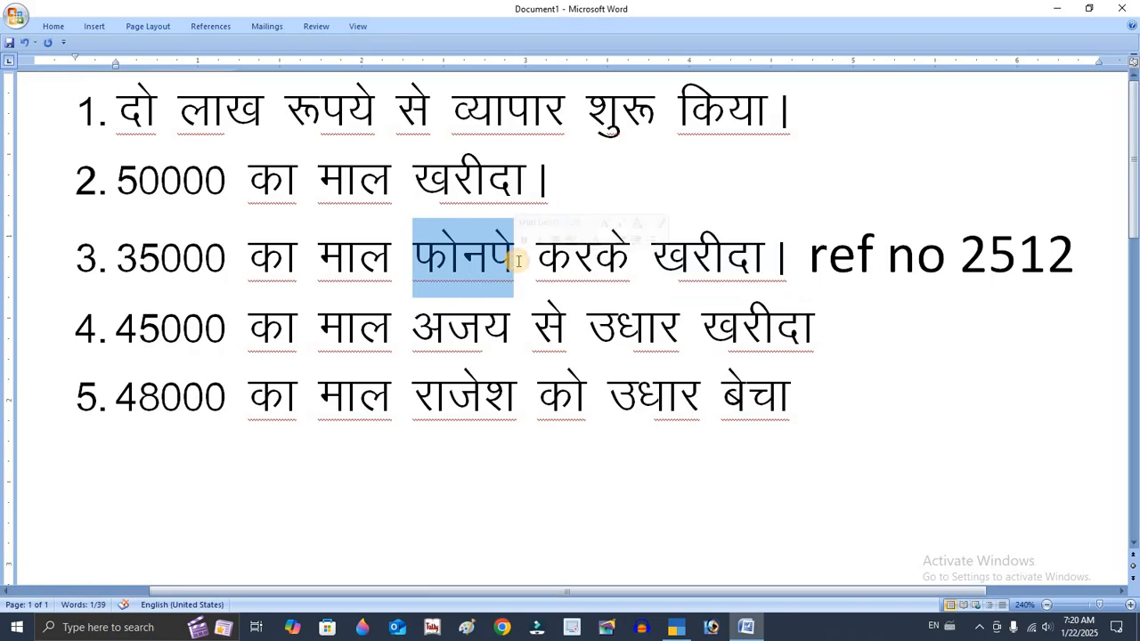
Highlight the reference text ref no 2512 and its number 2512 at the end of transaction 3
drag(811, 254, 1076, 257)
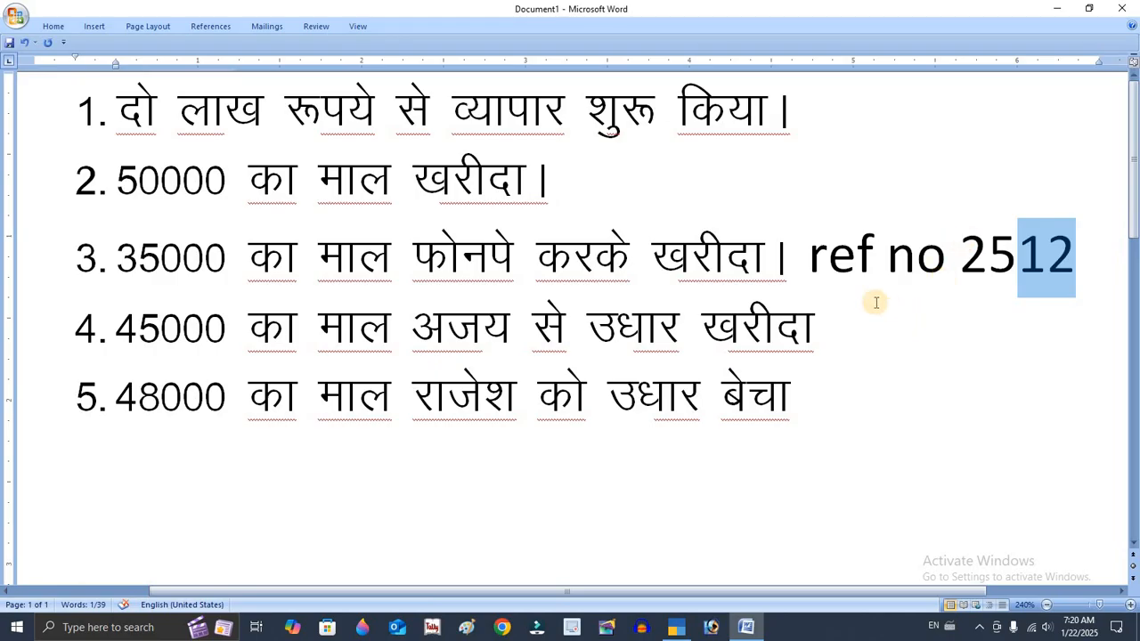
click(871, 263)
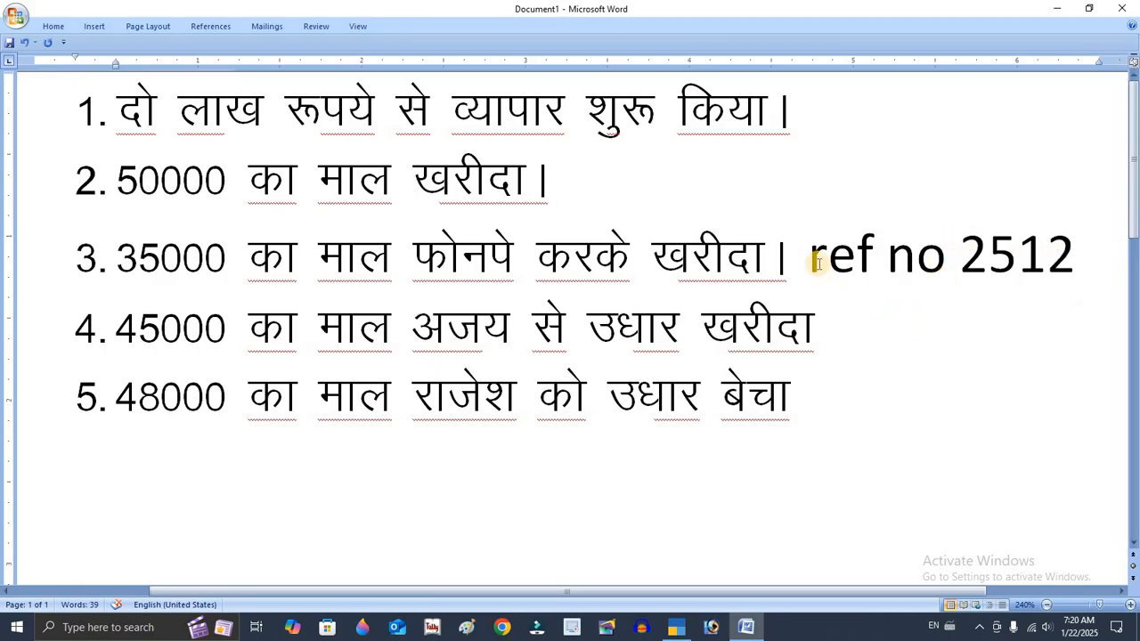
drag(807, 259, 1058, 247)
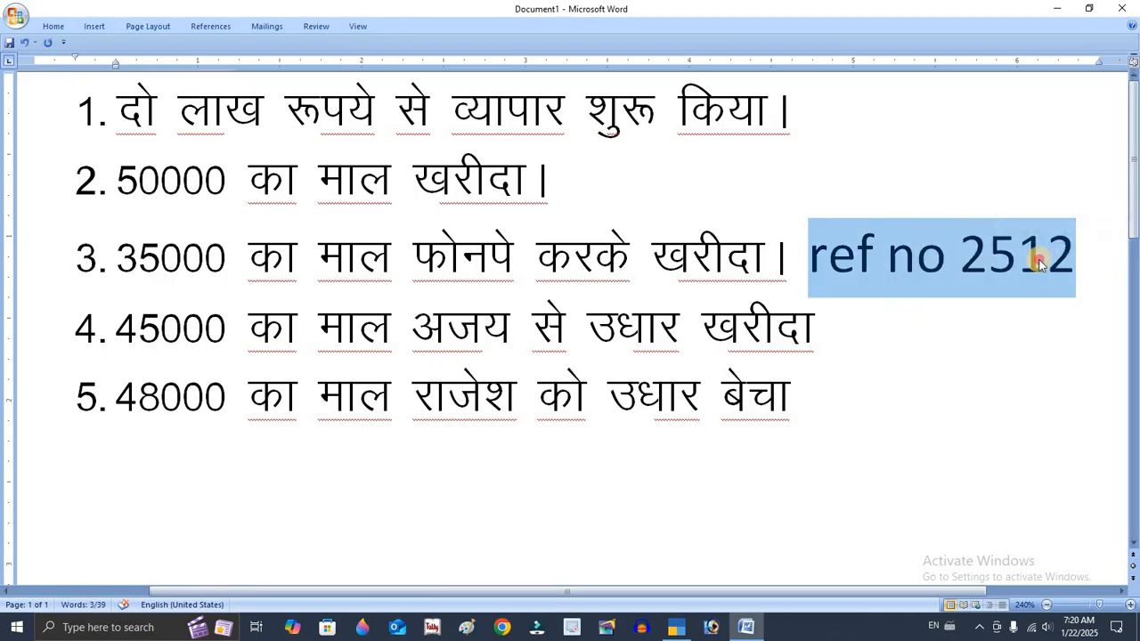
triple_click(1037, 262)
double_click(1038, 259)
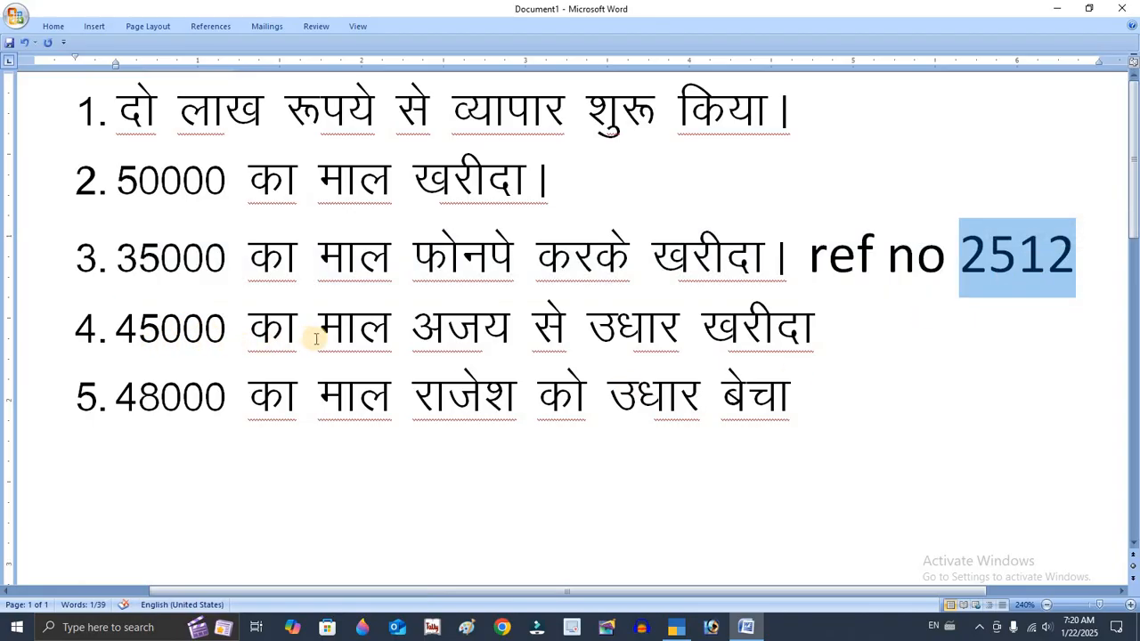
Highlight the word खरीदा in transactions 4, 3 and 2 to compare the purchase entries
click(763, 329)
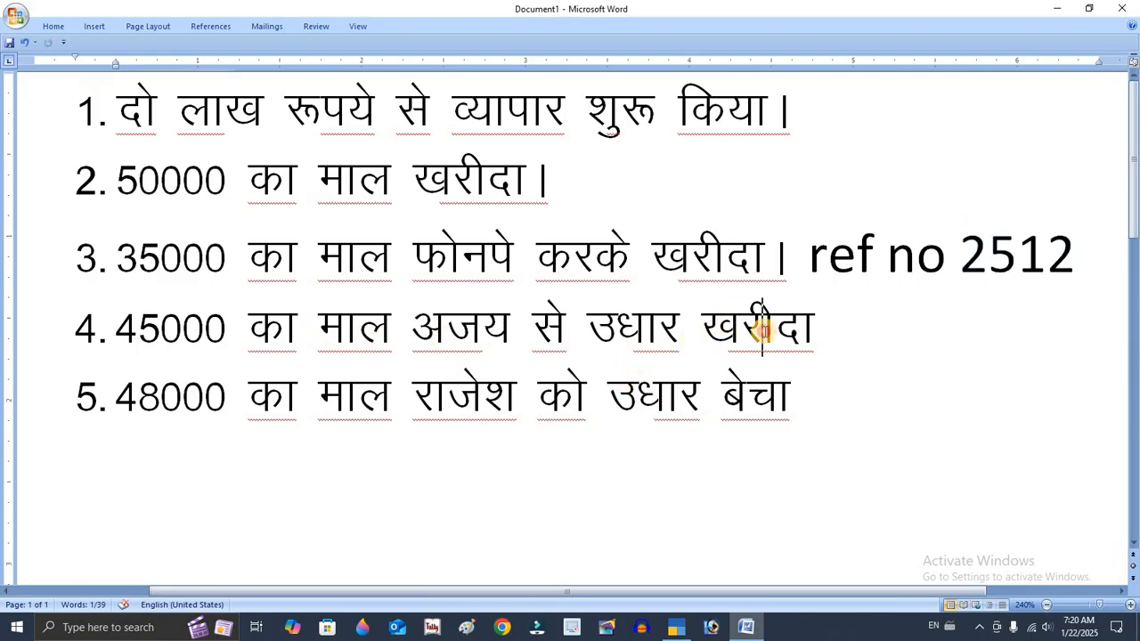
double_click(764, 330)
double_click(730, 266)
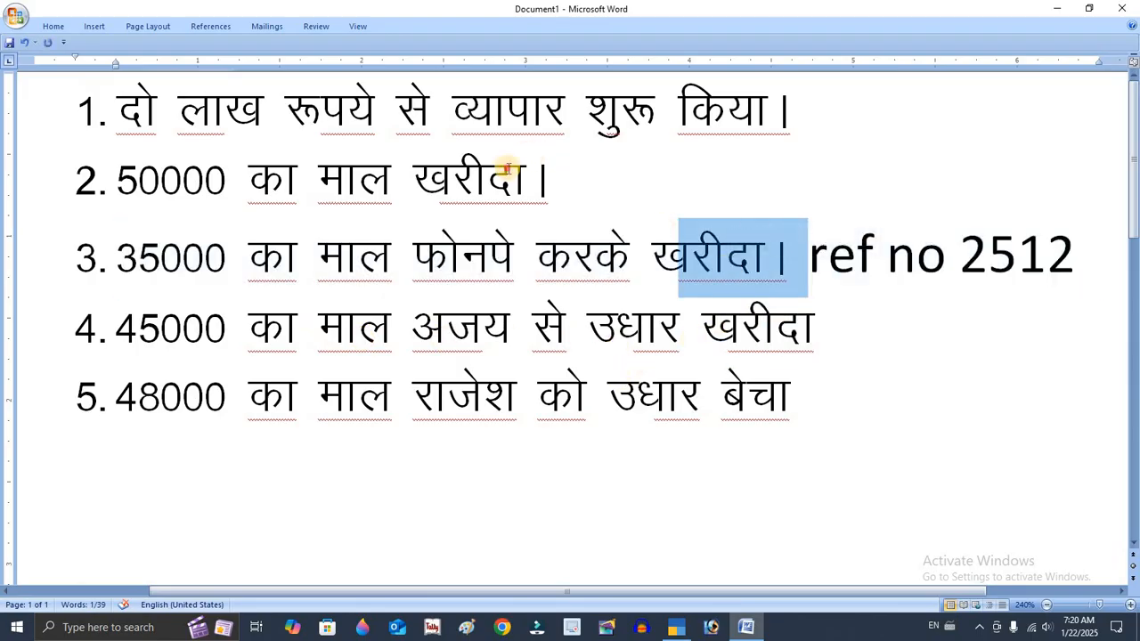
double_click(508, 167)
double_click(699, 267)
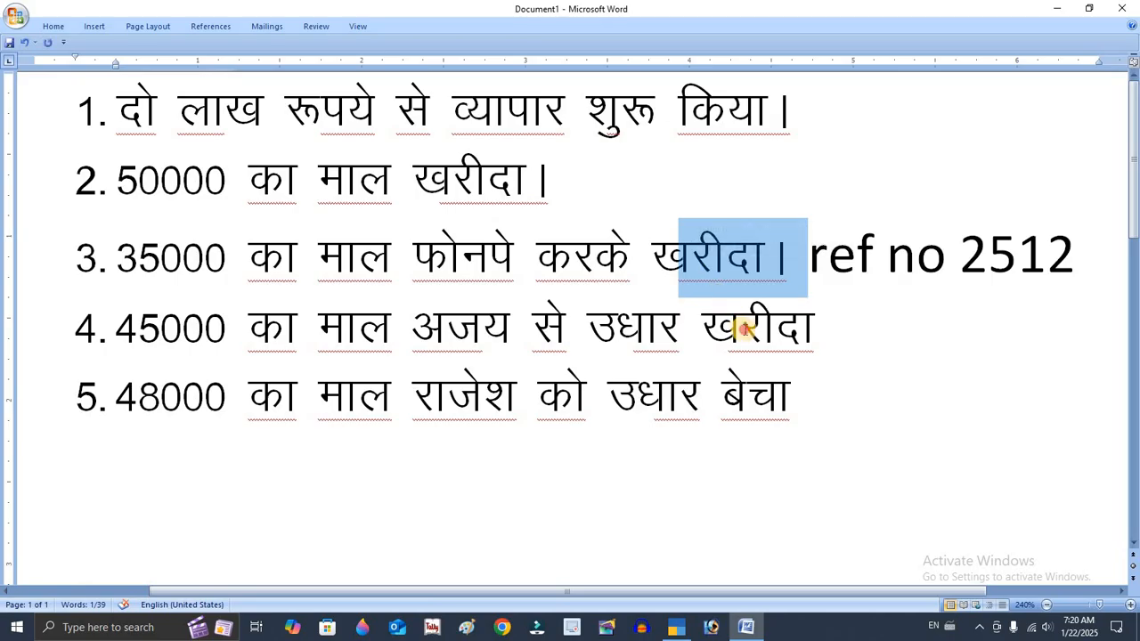
double_click(744, 329)
click(705, 330)
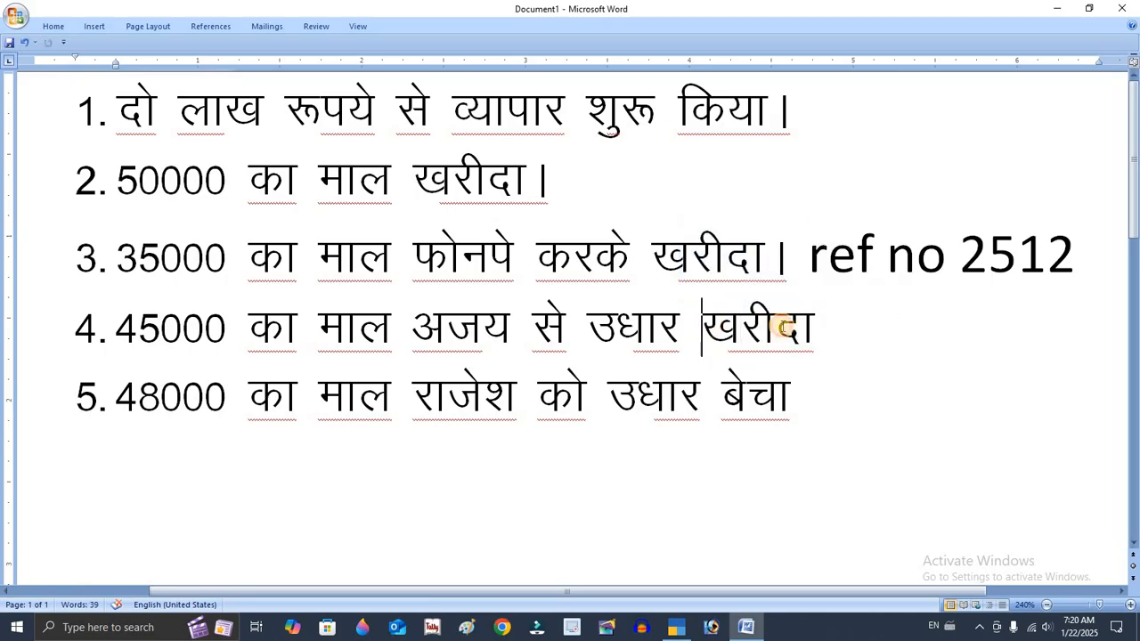
shift+click(783, 327)
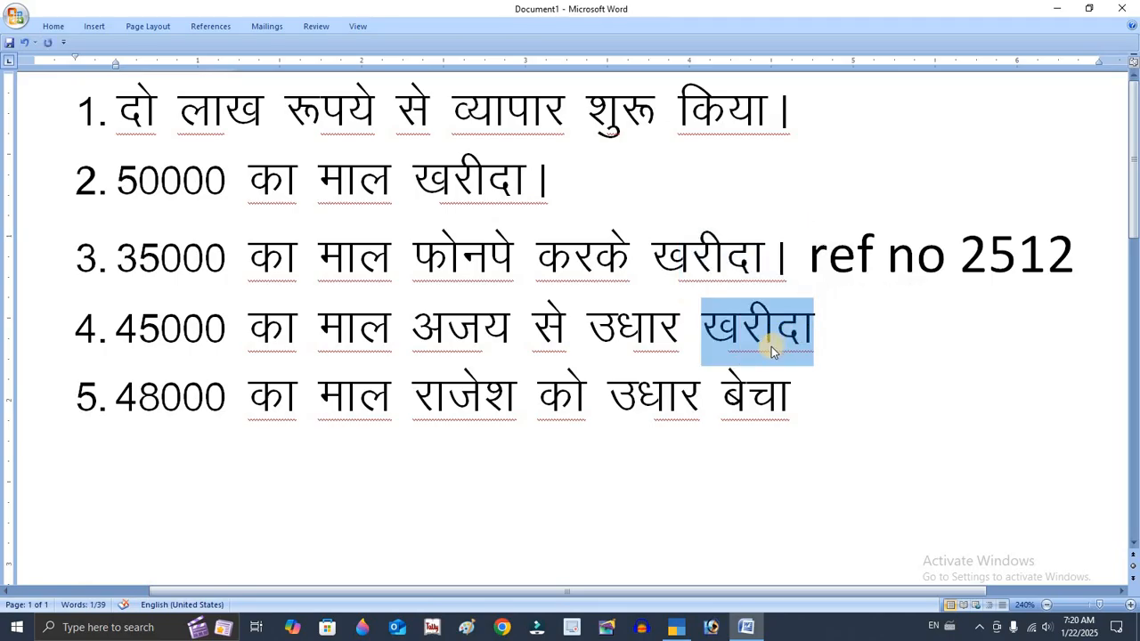
click(775, 328)
Highlight the party name अजय and the word खरीदा in transaction 4
drag(416, 326, 529, 312)
click(419, 322)
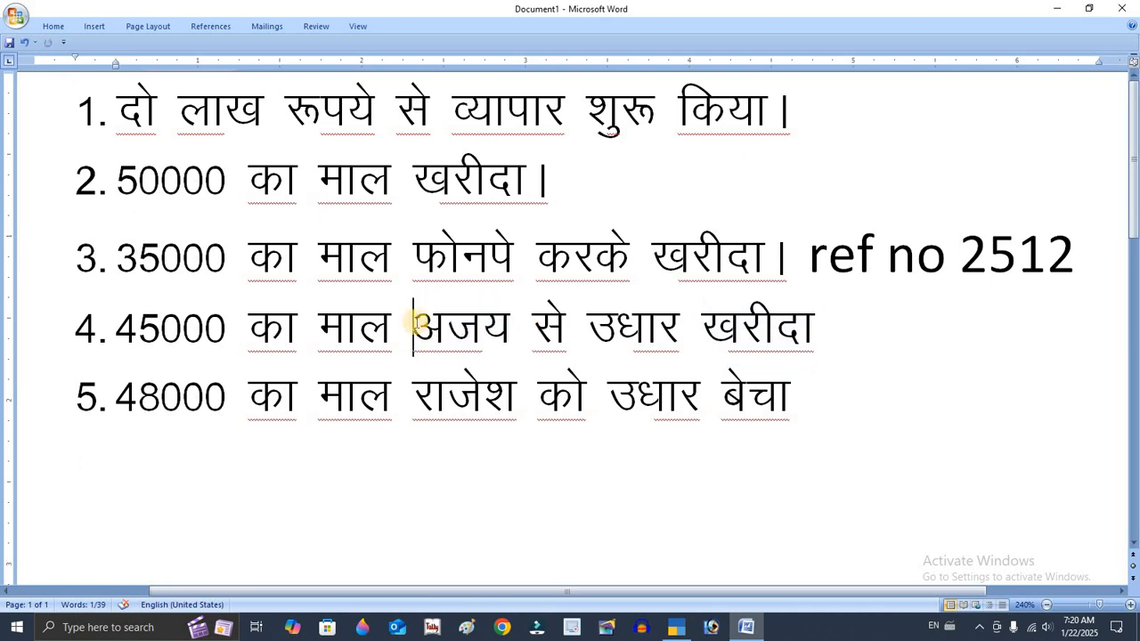
drag(420, 322, 505, 325)
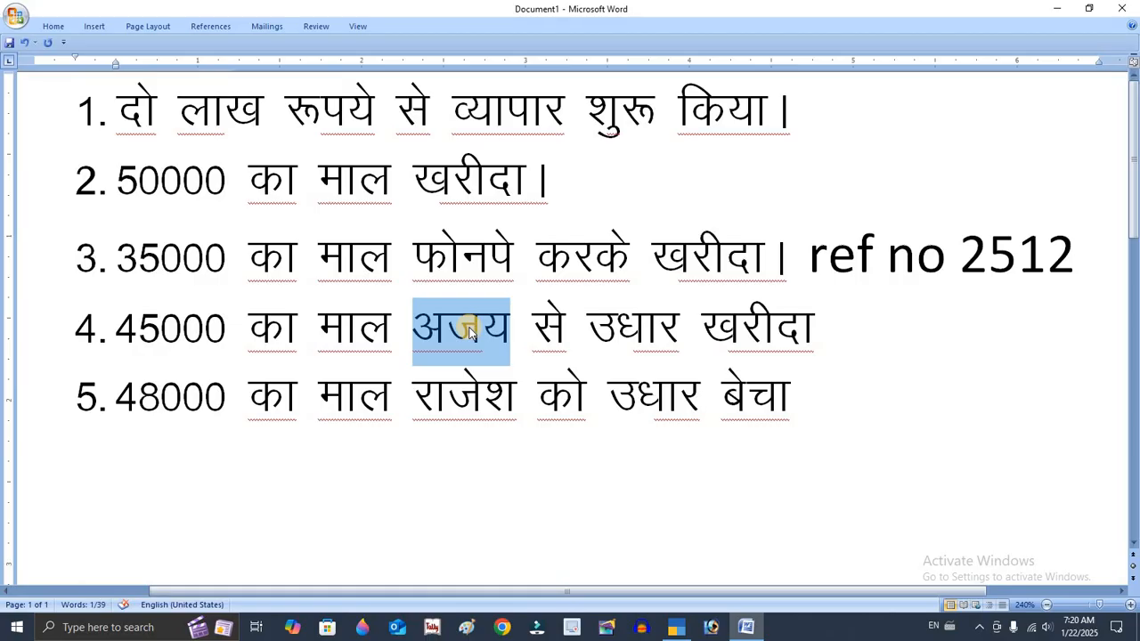
click(463, 326)
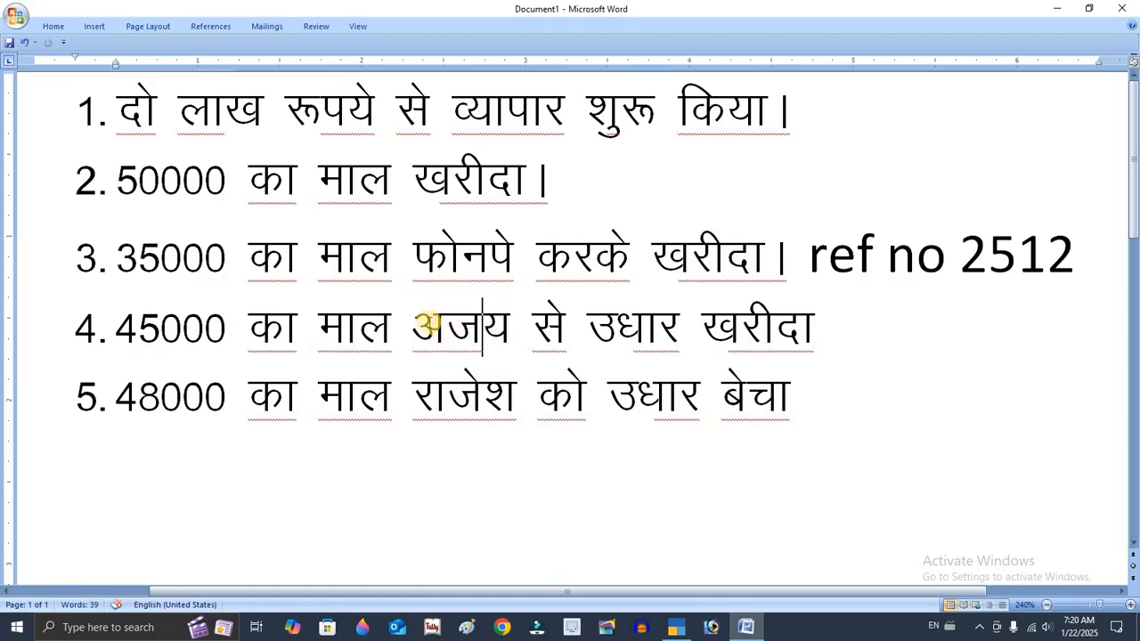
drag(415, 323, 506, 306)
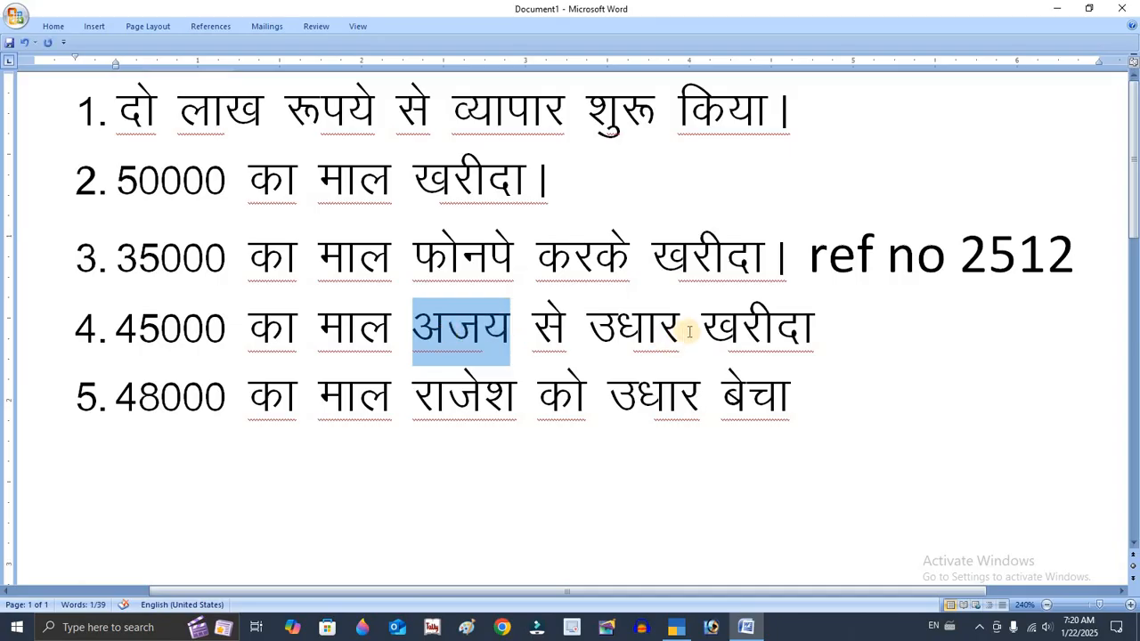
drag(700, 327, 812, 332)
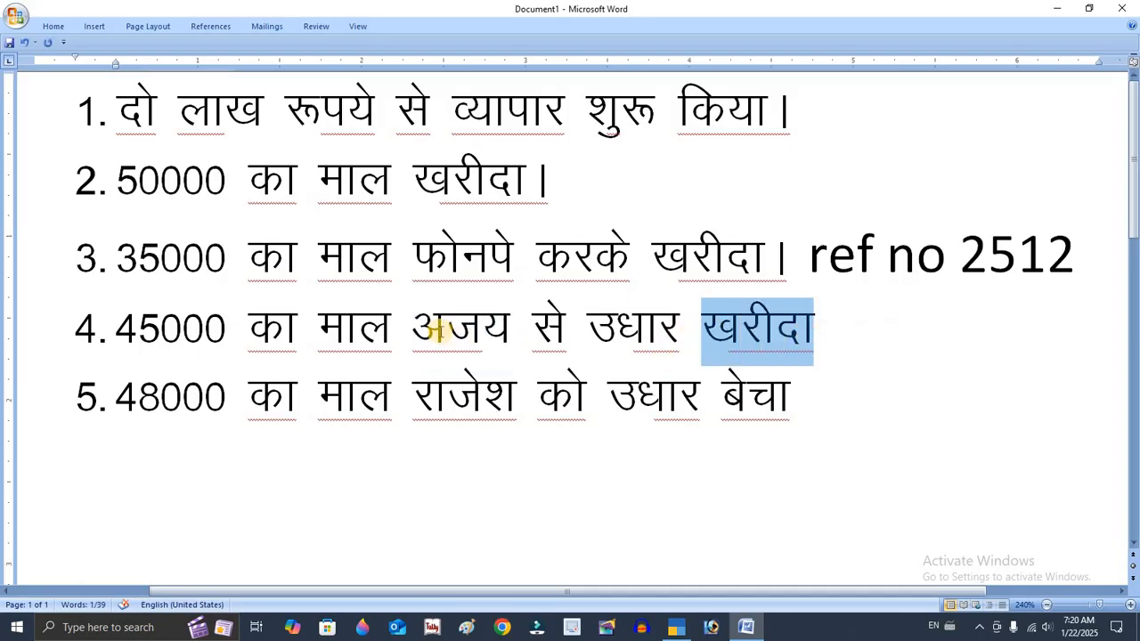
drag(406, 323, 510, 330)
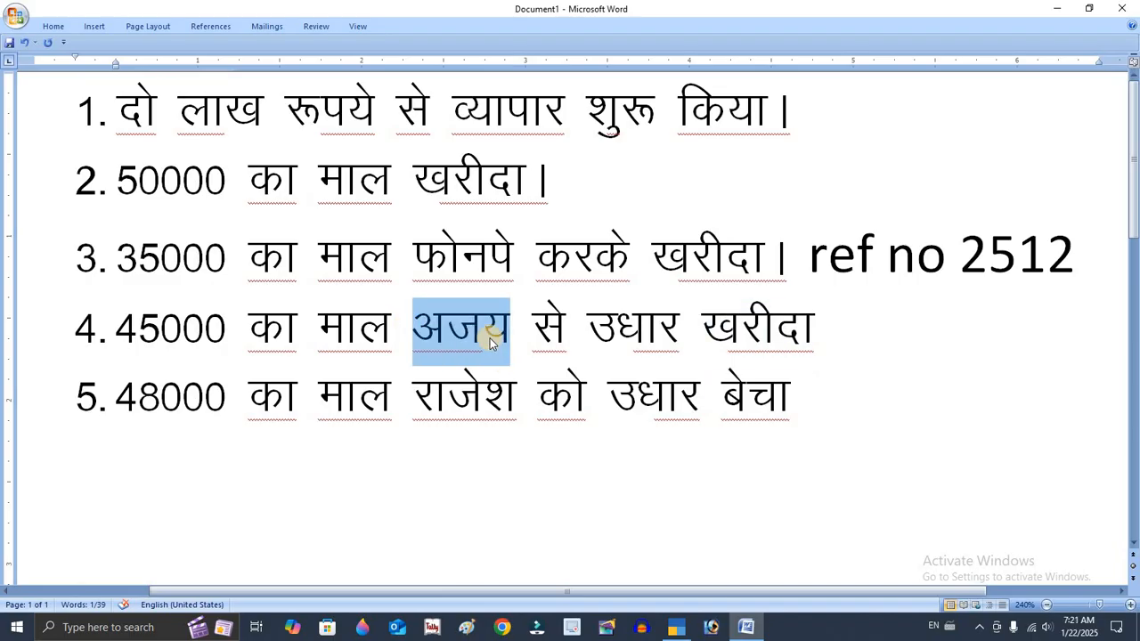
Review transaction 5 by highlighting the whole line, the party name राजेश and the word बेचा
click(471, 403)
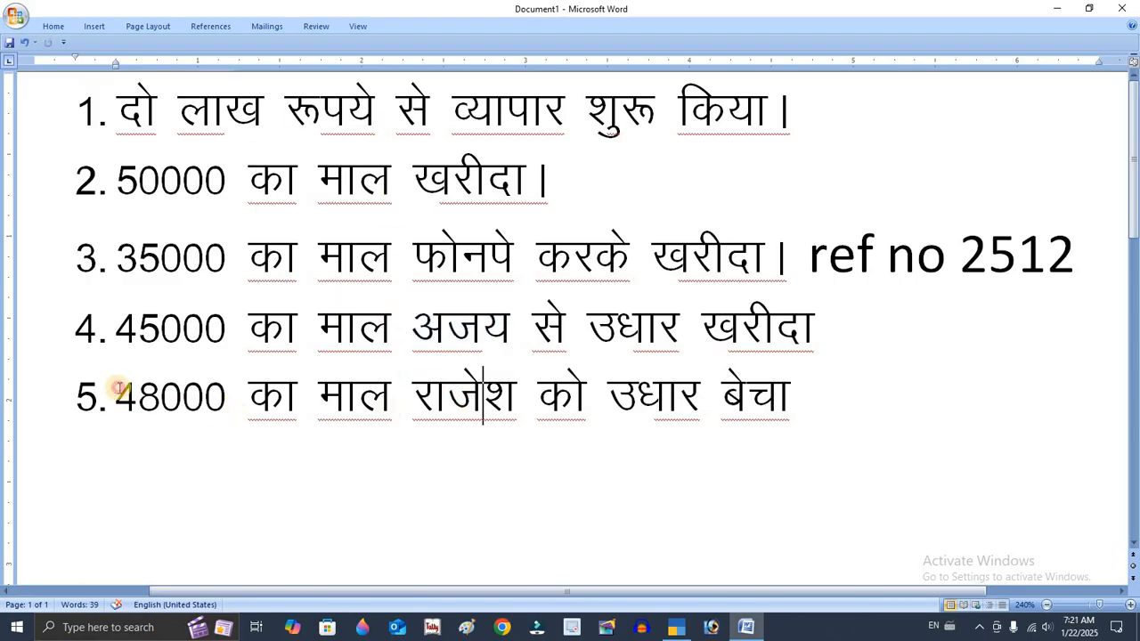
drag(117, 392, 784, 382)
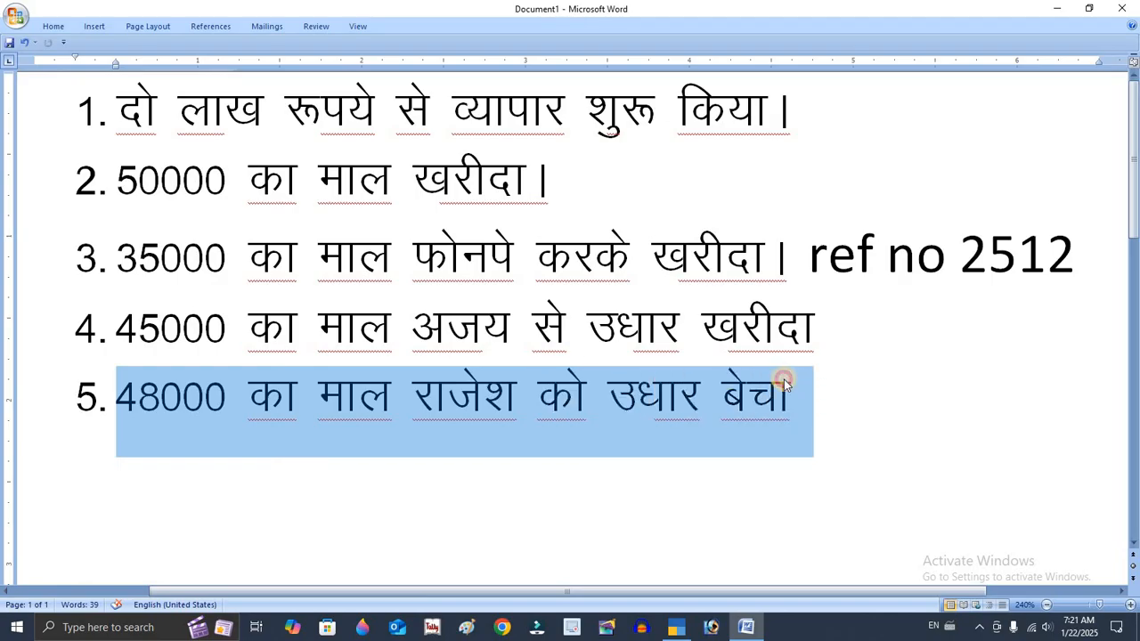
double_click(522, 399)
click(738, 396)
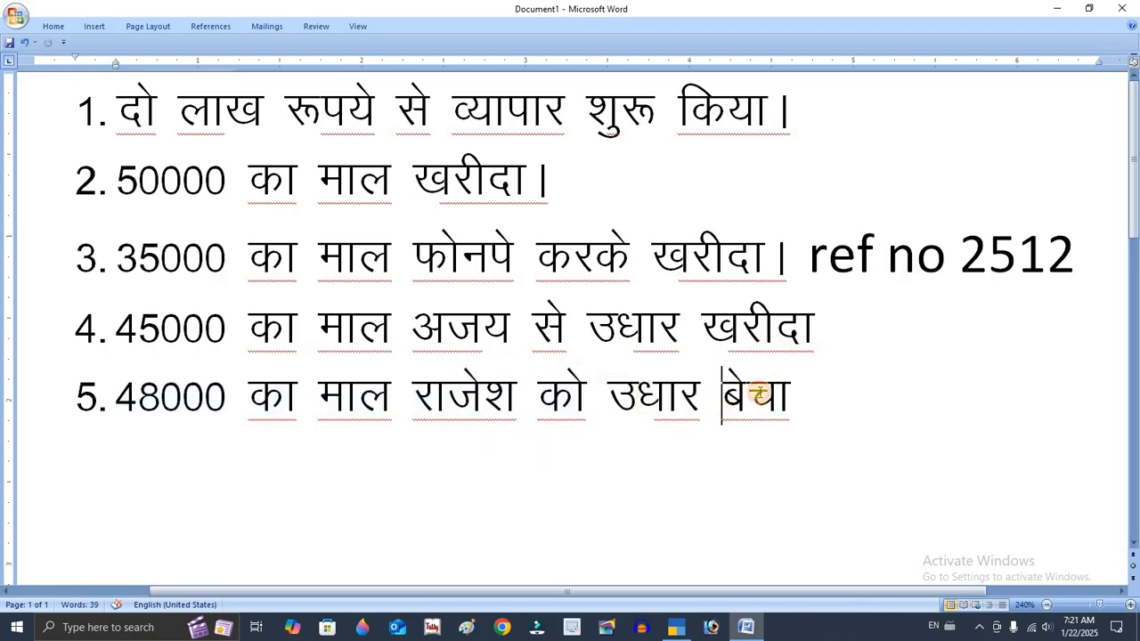
drag(719, 392, 792, 386)
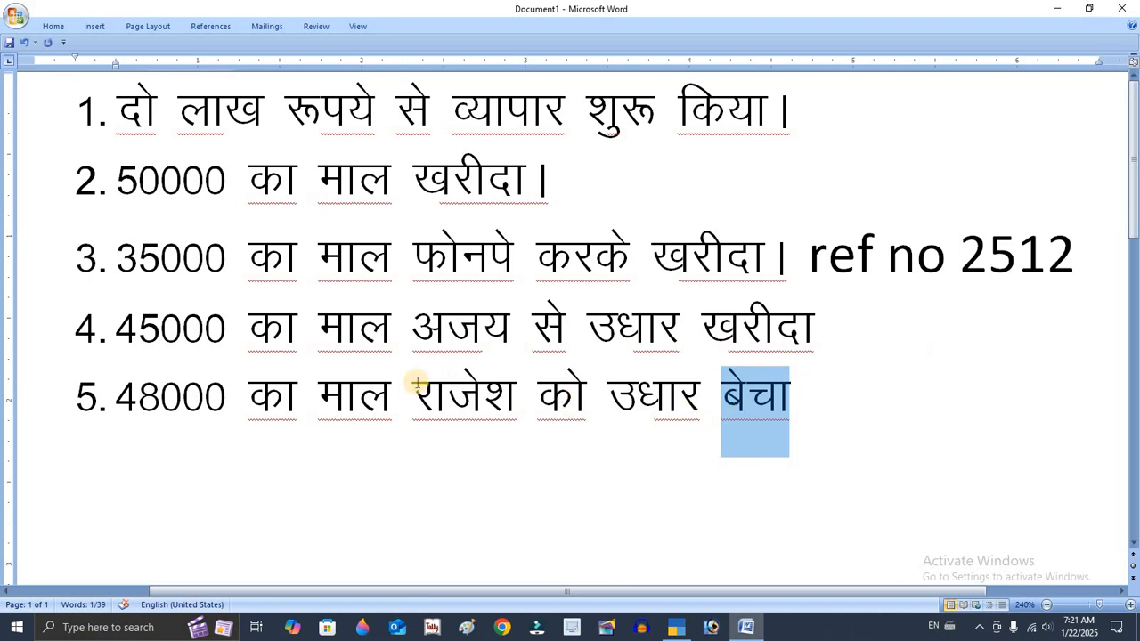
drag(425, 388, 525, 371)
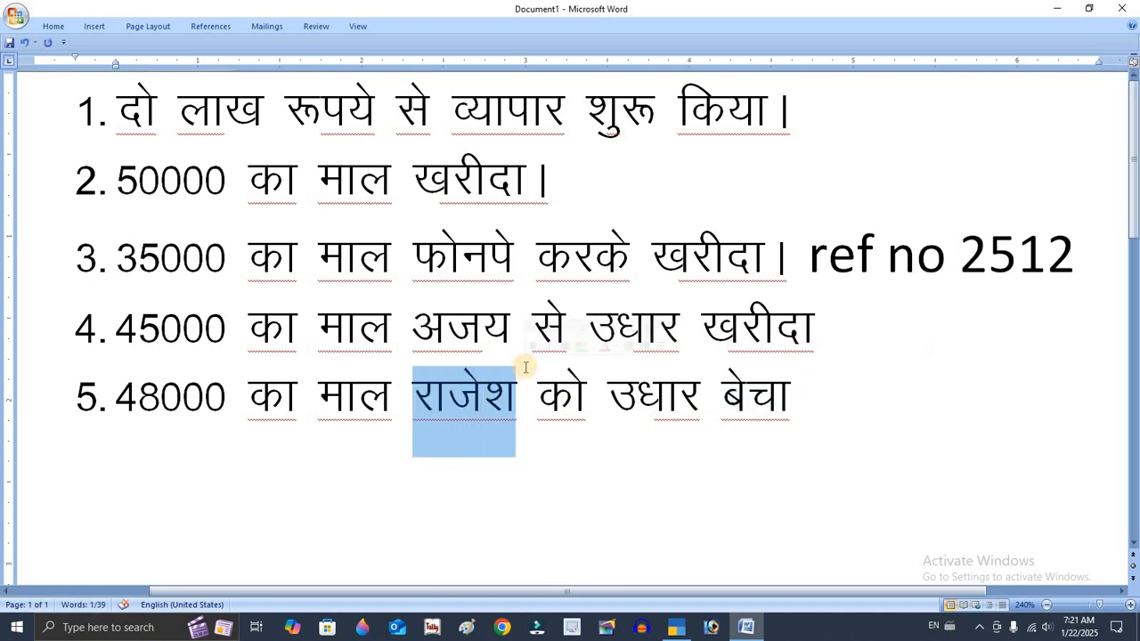
click(469, 403)
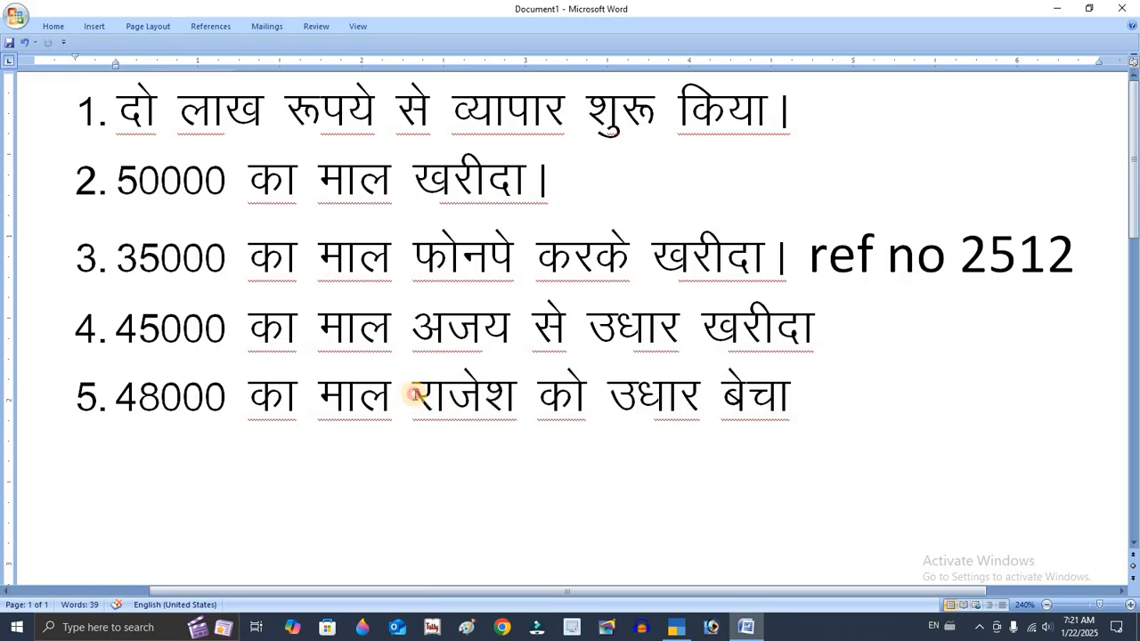
drag(415, 399, 522, 376)
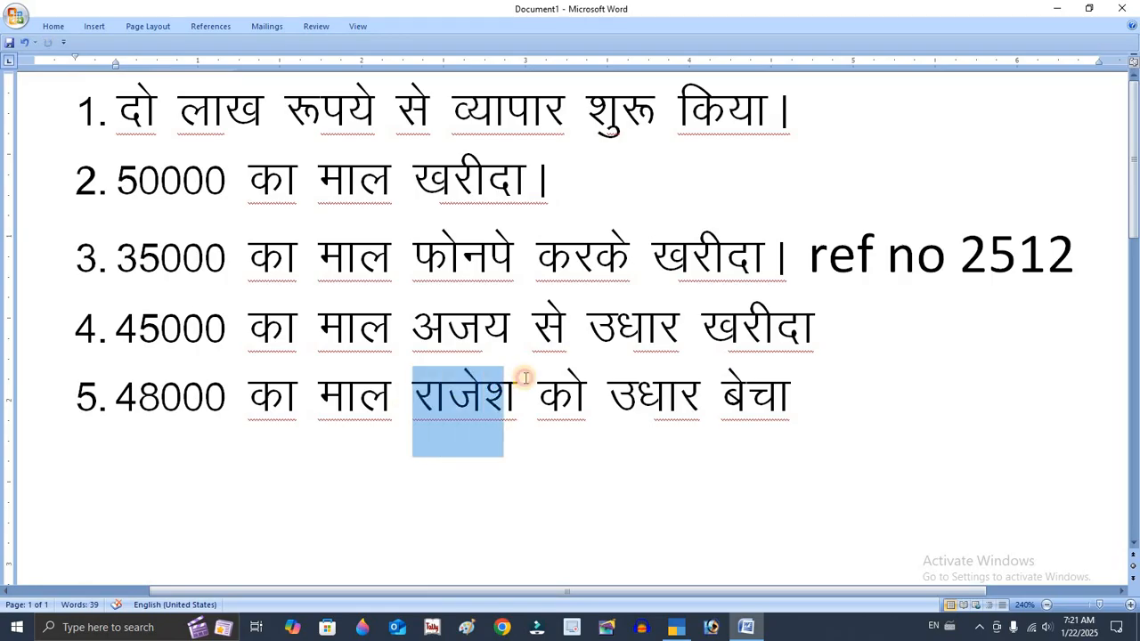
double_click(736, 383)
click(789, 401)
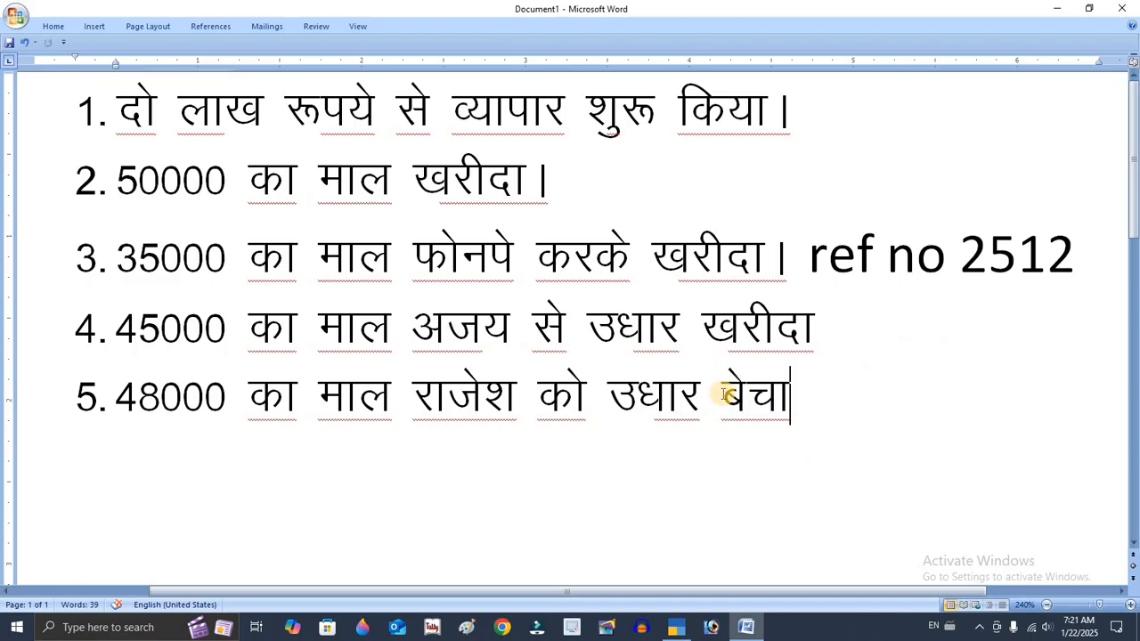
double_click(789, 389)
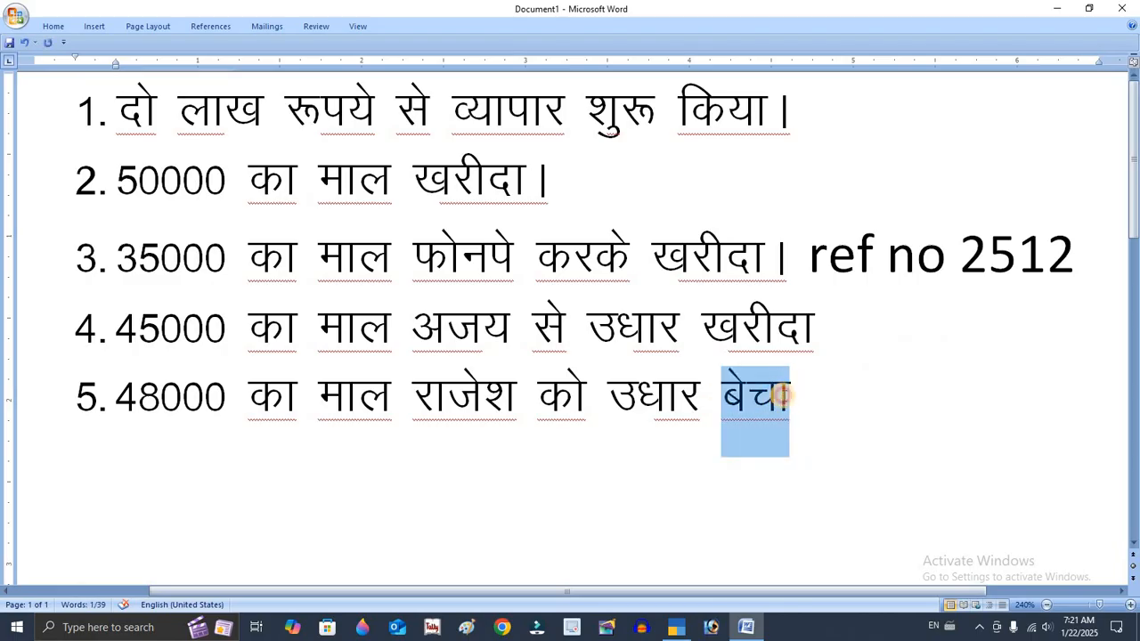
click(791, 402)
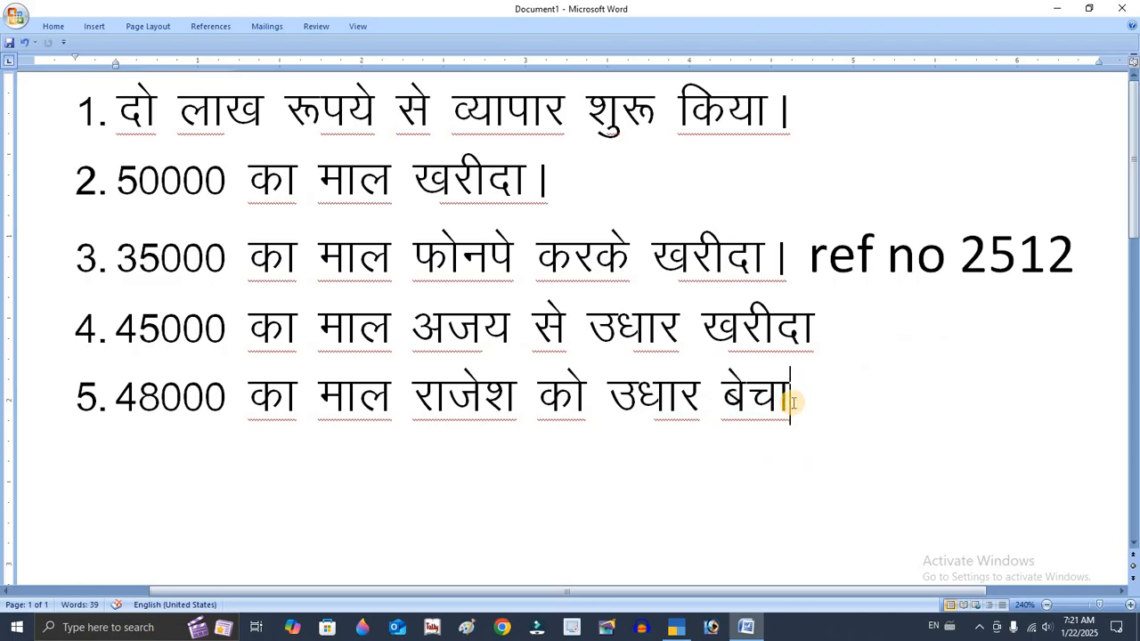
Switch to TallyPrime and start creating a new company from the company selection list
click(677, 627)
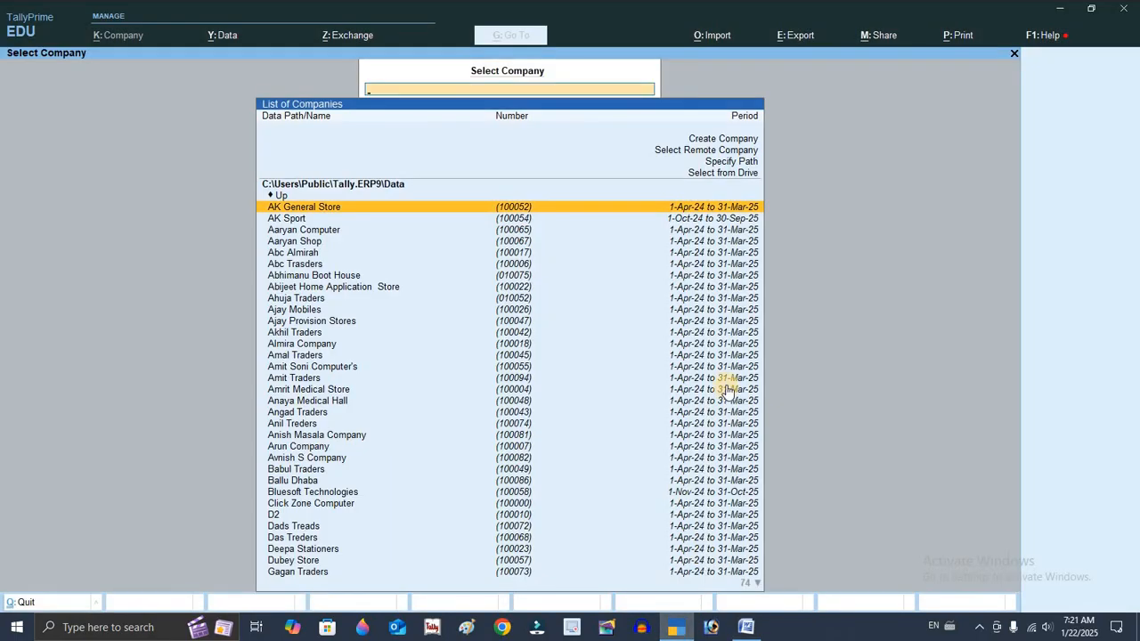
key(Up)
key(Up)
key(Up)
key(Up)
key(Up)
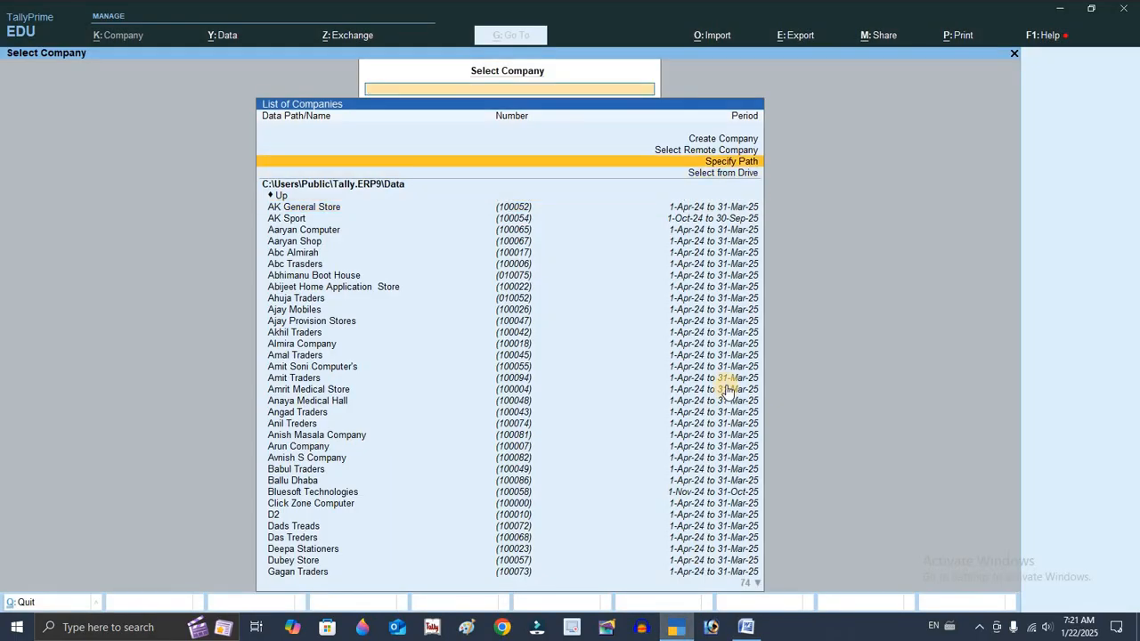
key(Return)
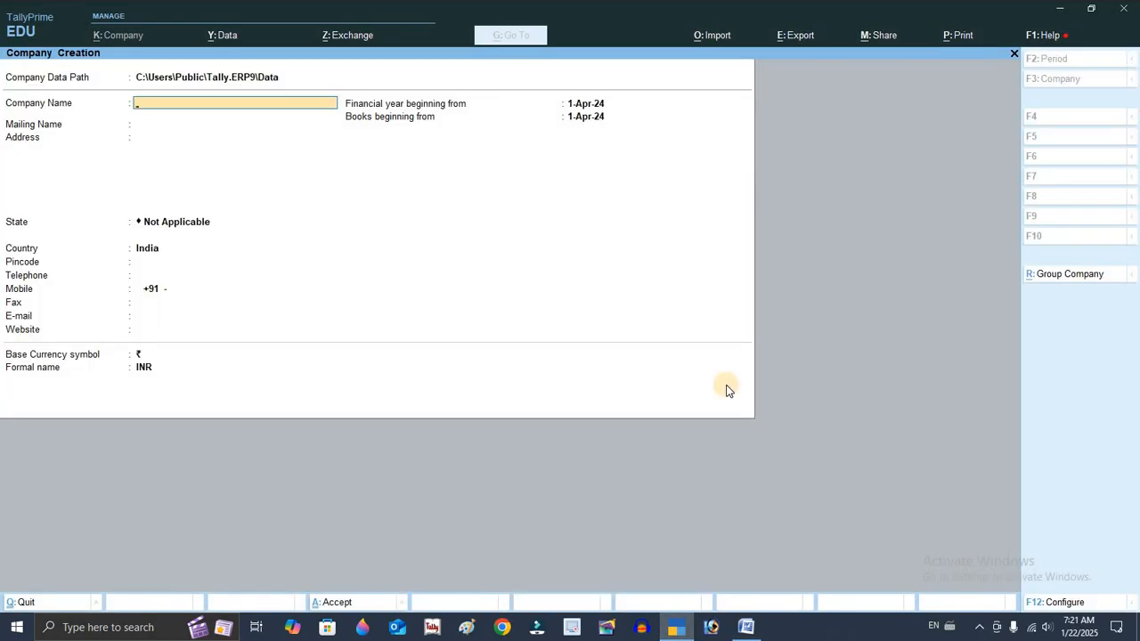
Enter the company name Raghaw General Stores and keep it as the mailing name
text(Raghaw General Store)
key(Return)
key(Return)
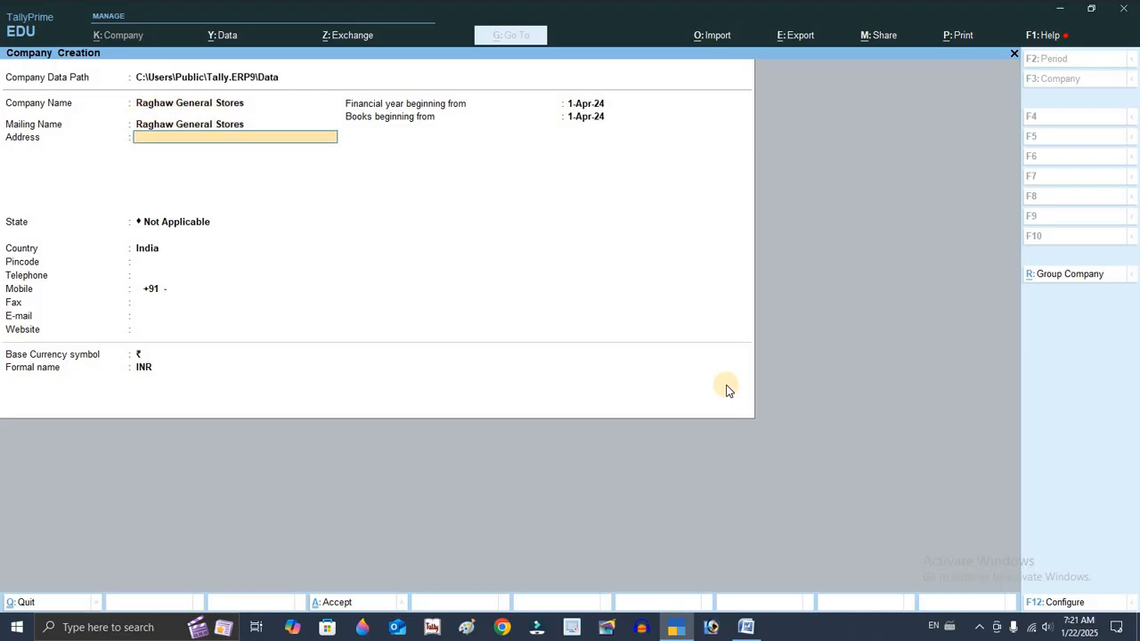
Set the address to Bilaspur, state Chhattisgarh and pincode 495001, then create the company with the default features
text(Bilaspur)
key(Return)
key(Return)
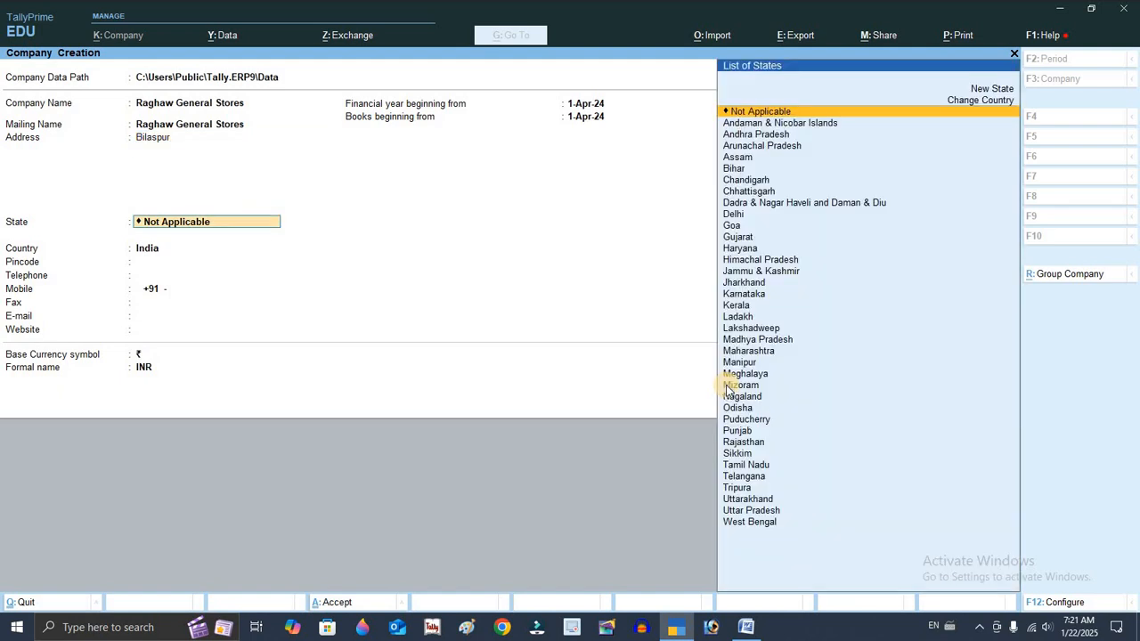
text(Chh)
key(Return)
text(495001)
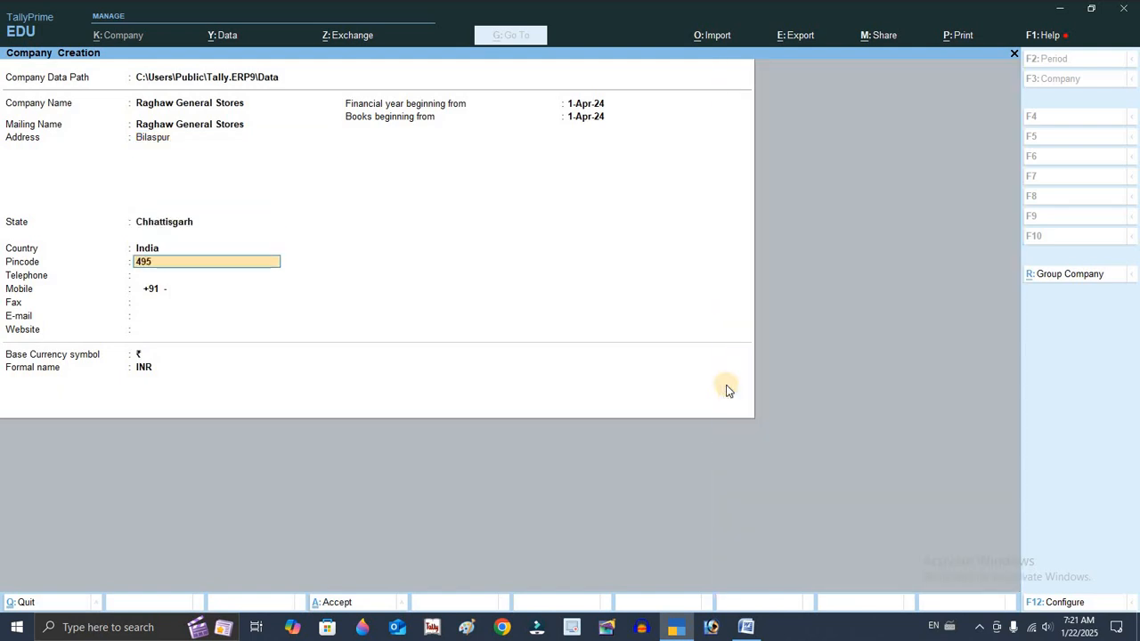
key(Return)
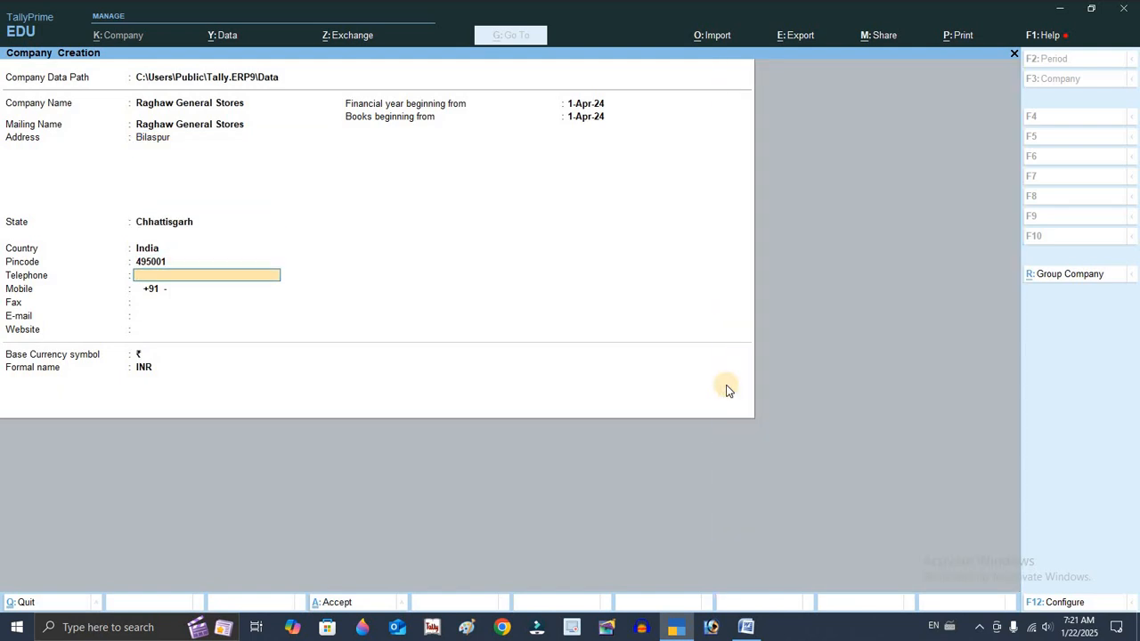
key(ctrl+a)
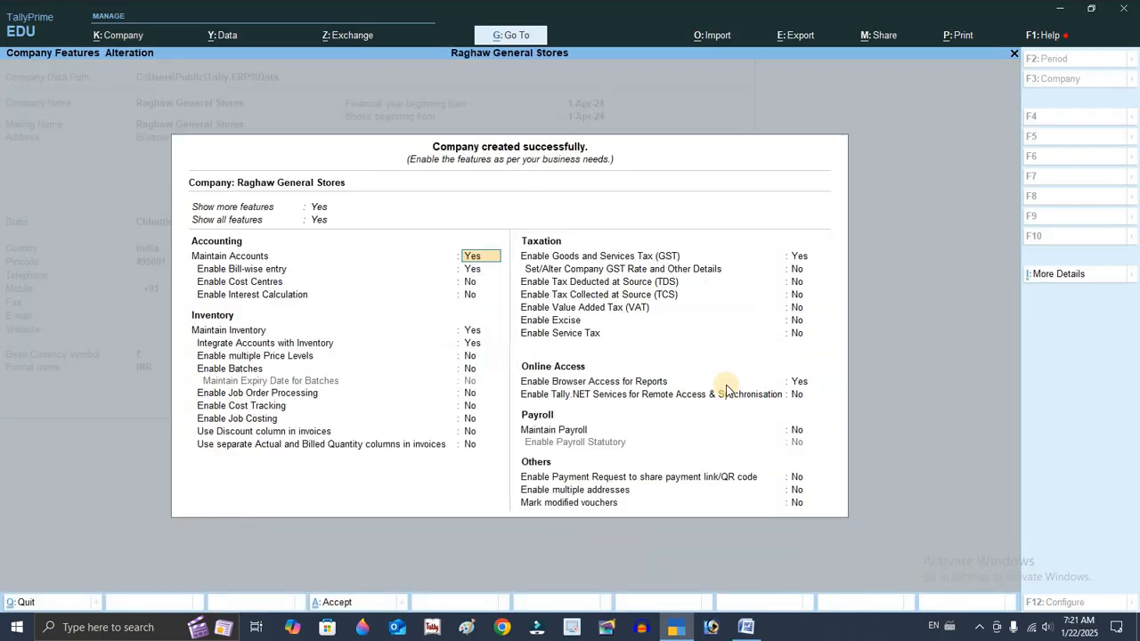
key(ctrl+a)
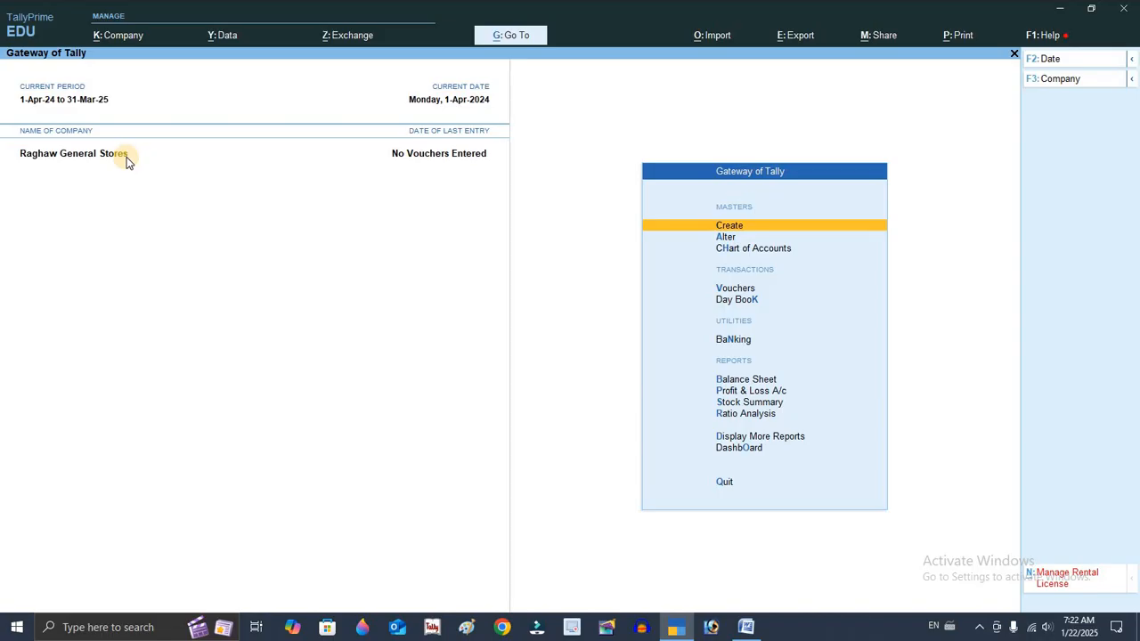
Create a ledger named Purhase A/c under Purchase Accounts
key(Return)
key(Down)
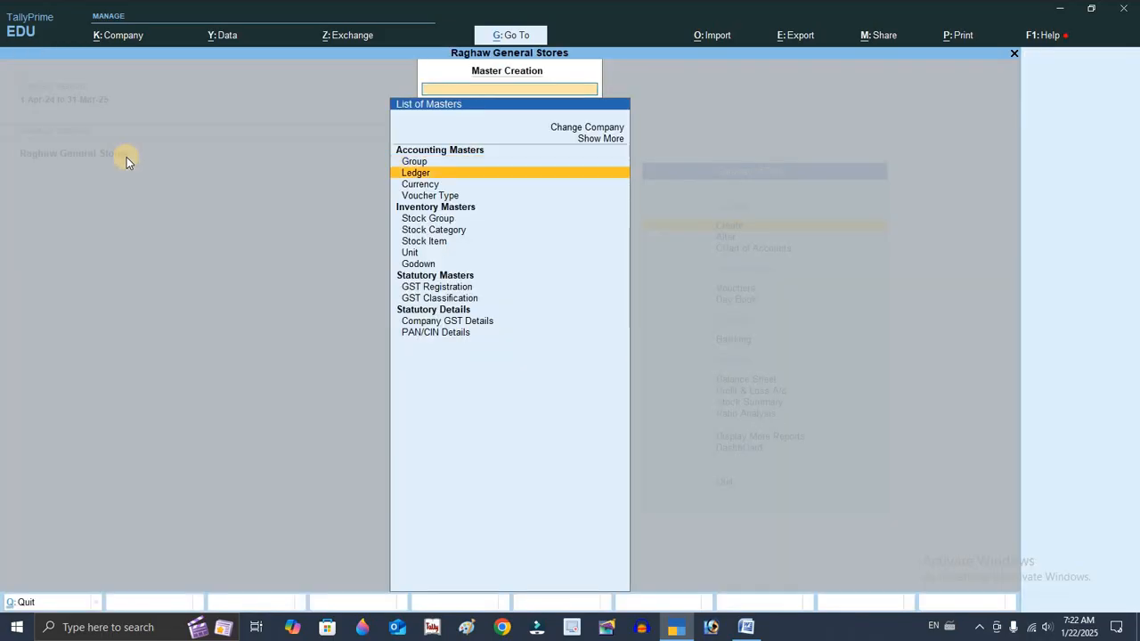
key(Return)
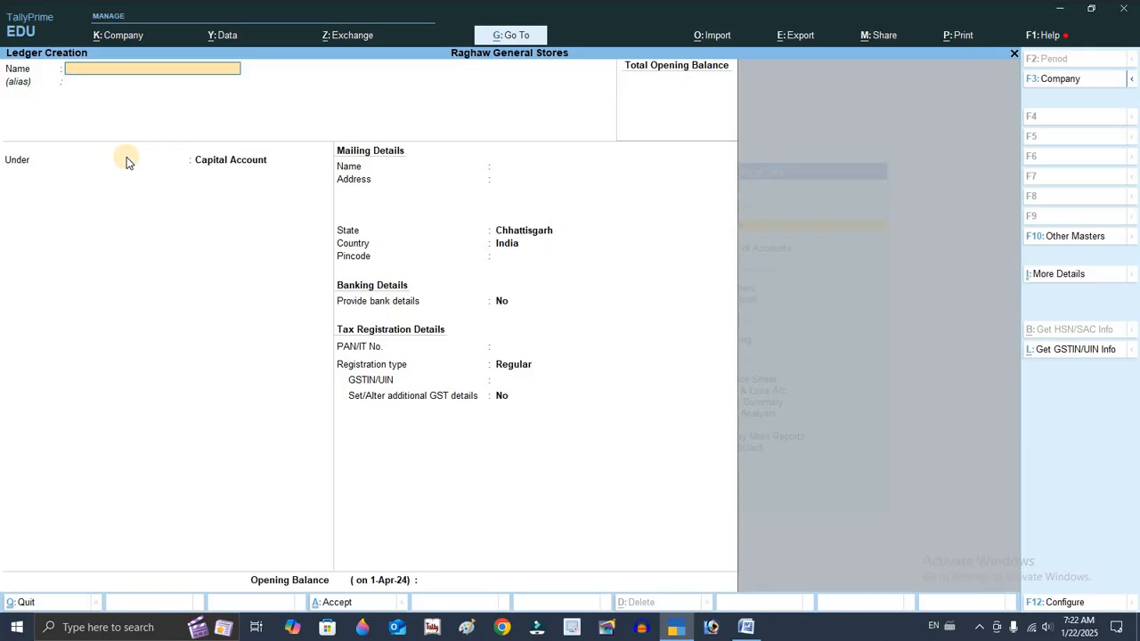
text(Purhase A/c)
key(Return)
text(Pur)
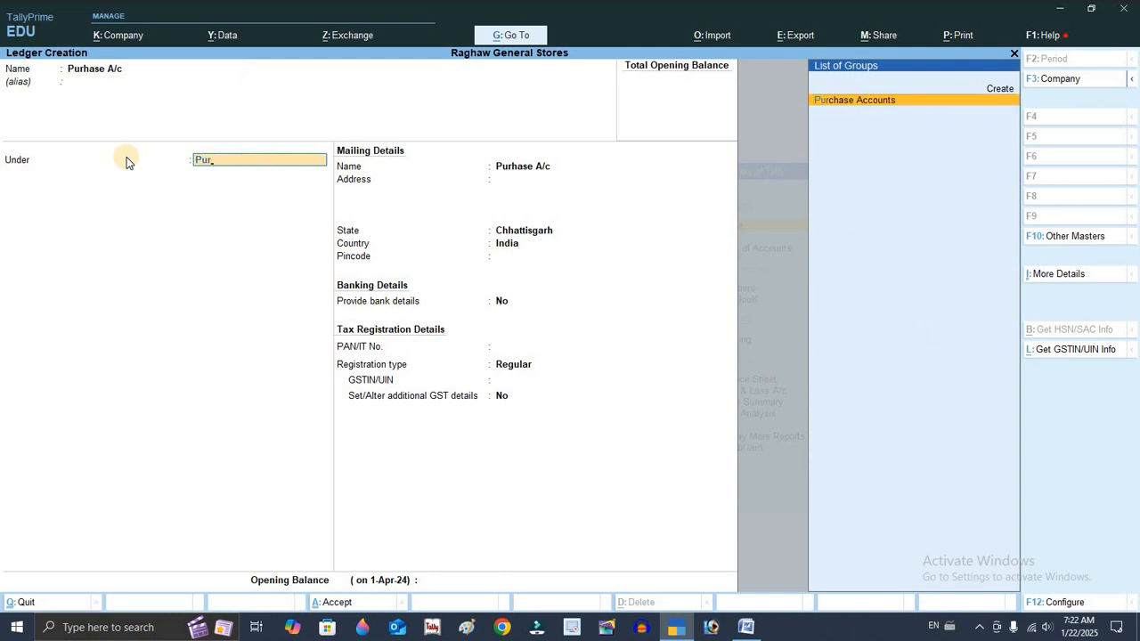
key(Return)
key(ctrl+a)
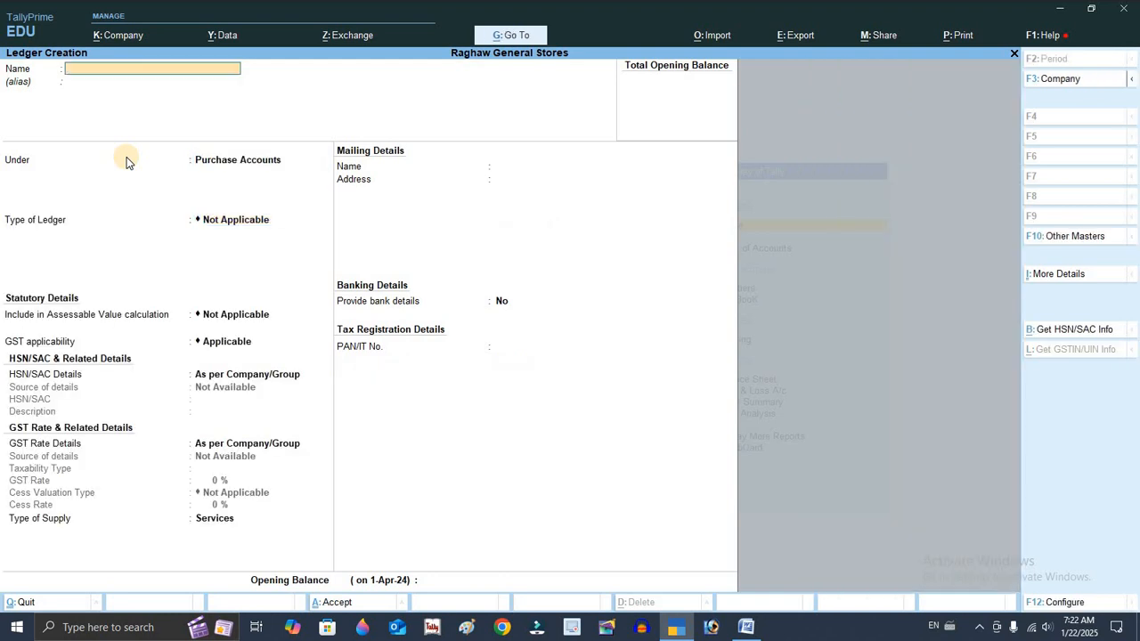
Create a ledger named Sales A/c under Sales Accounts
text(Sales A/c)
key(Return)
text(Sal)
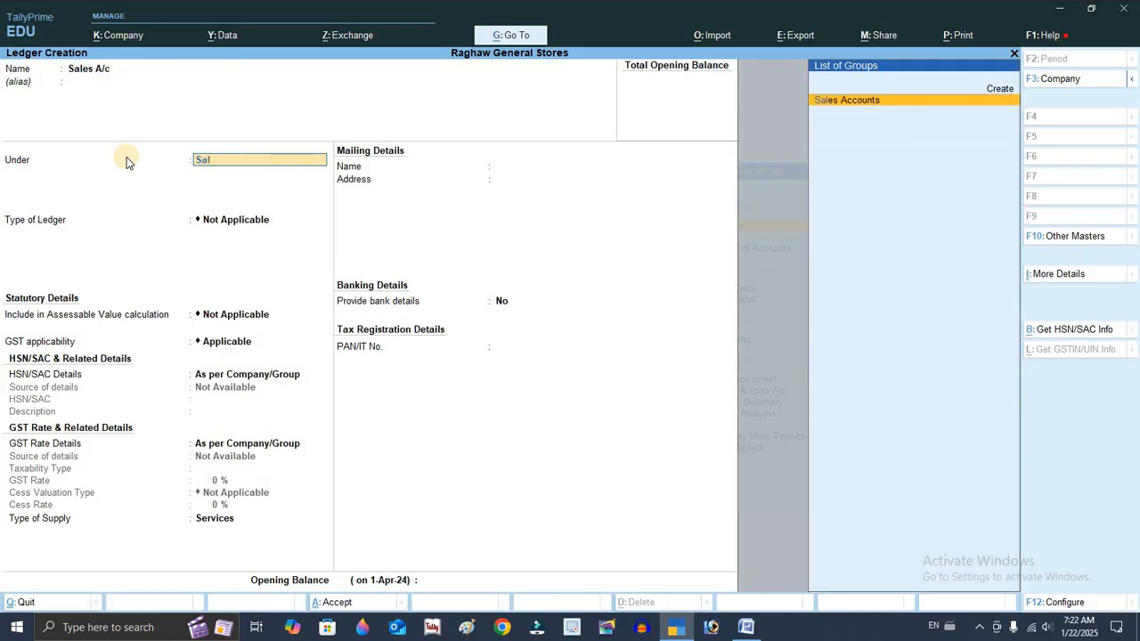
key(Return)
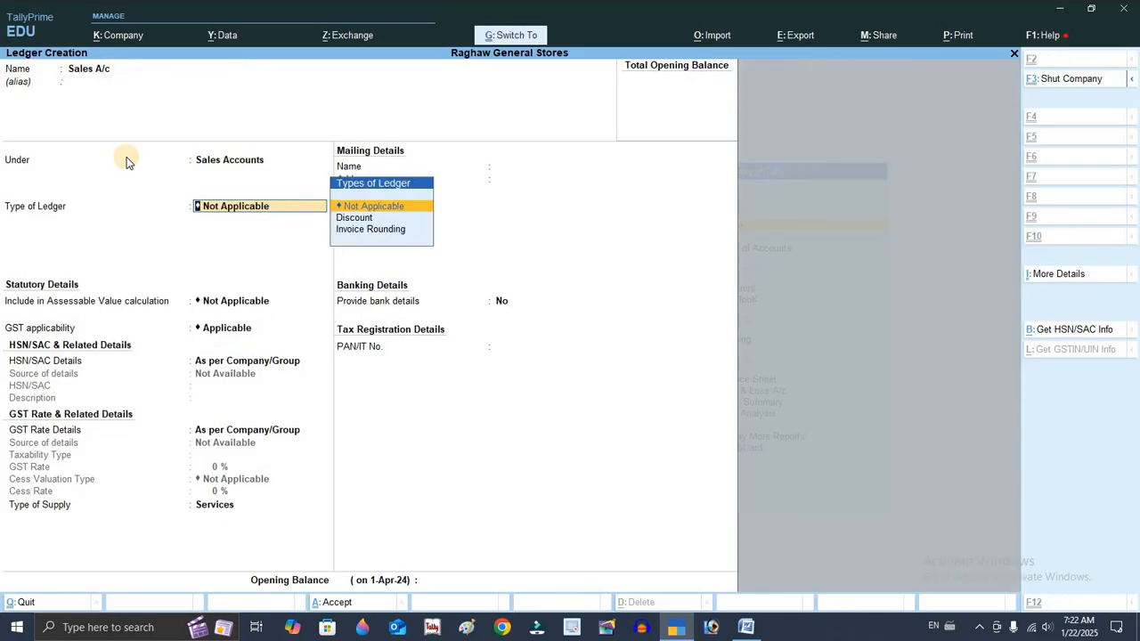
key(ctrl+a)
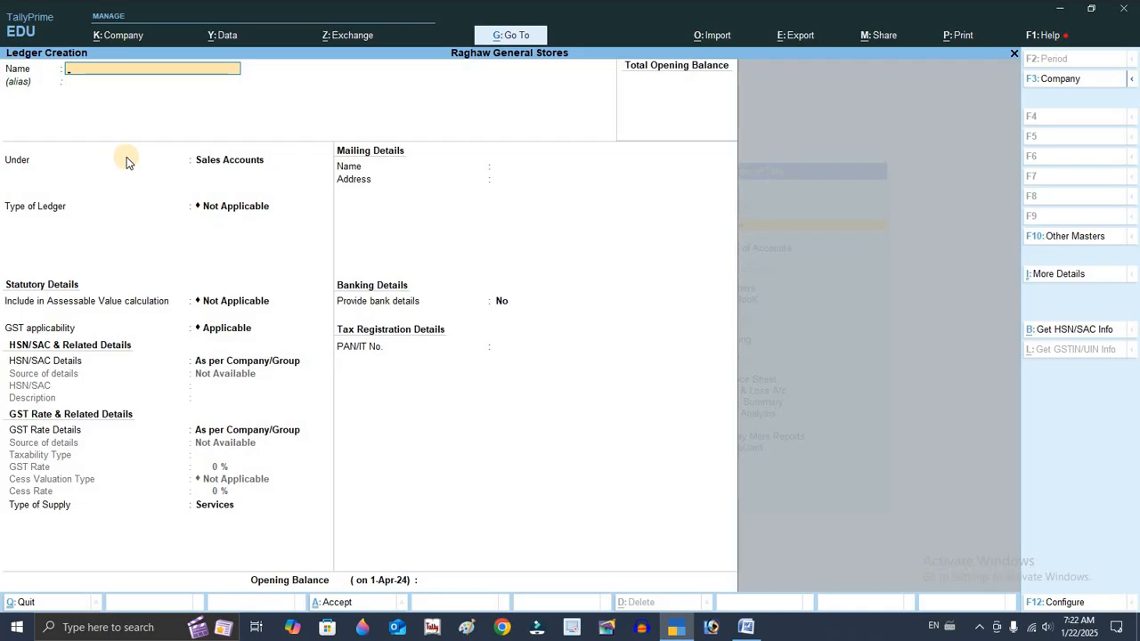
Create a Bank A/c ledger under Bank Accounts, entering the bank account number
key(alt+Tab)
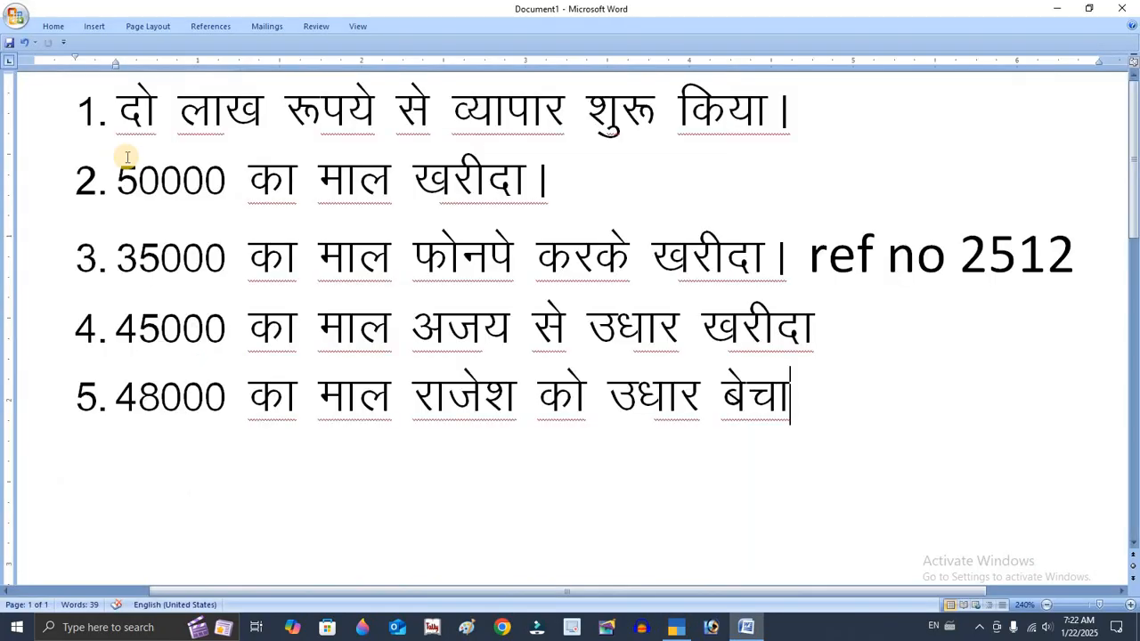
key(alt+Tab)
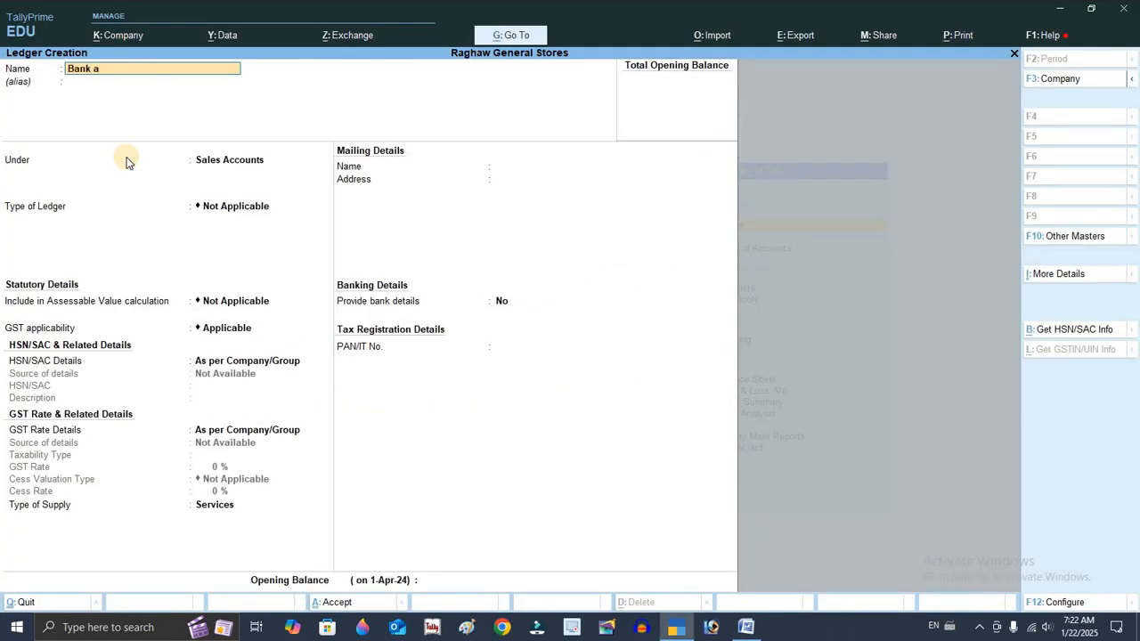
key(Return)
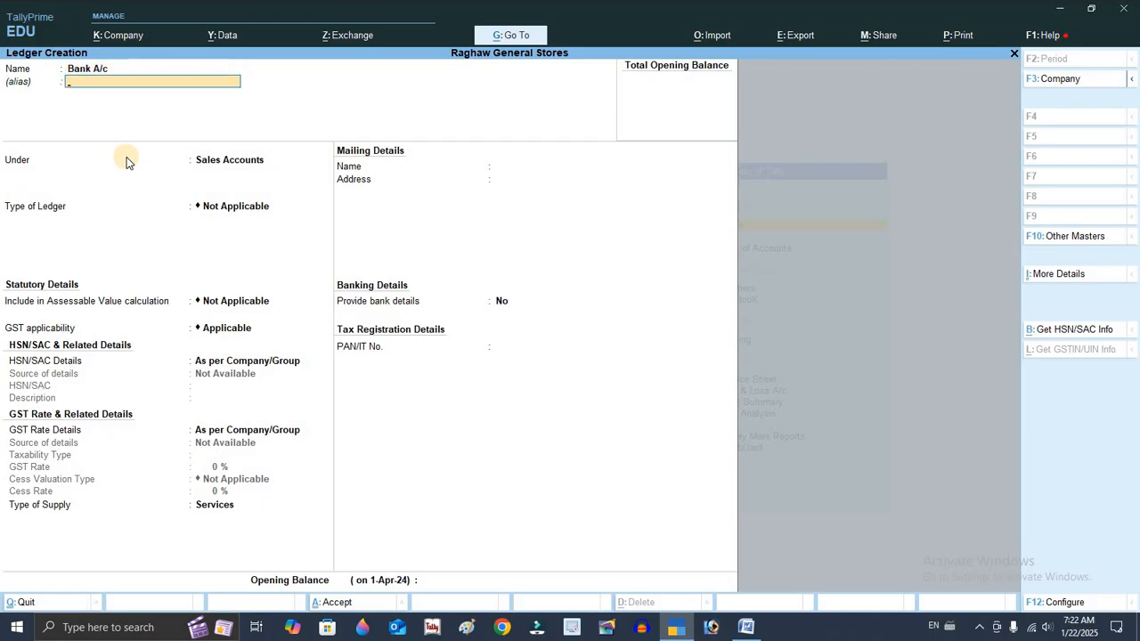
key(Return)
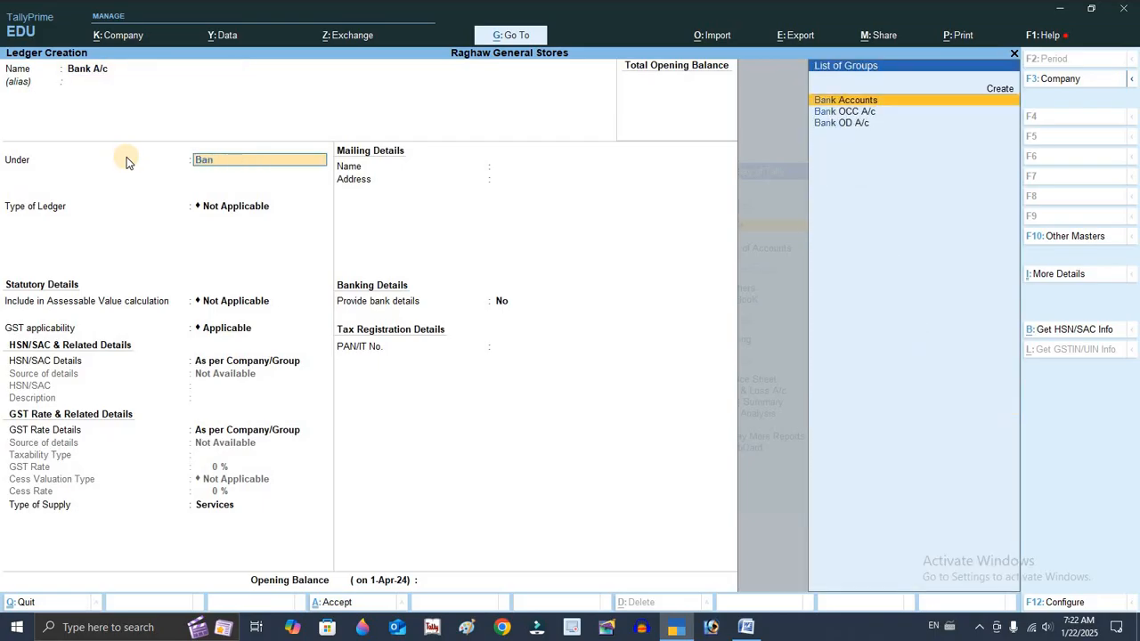
key(Return)
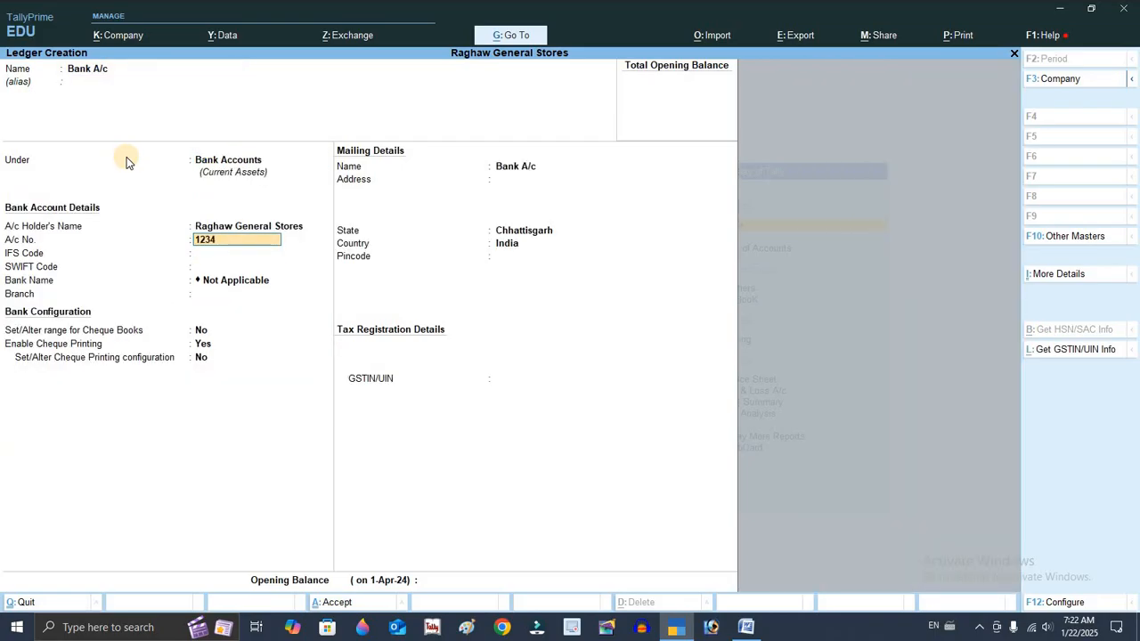
key(Return)
key(ctrl)
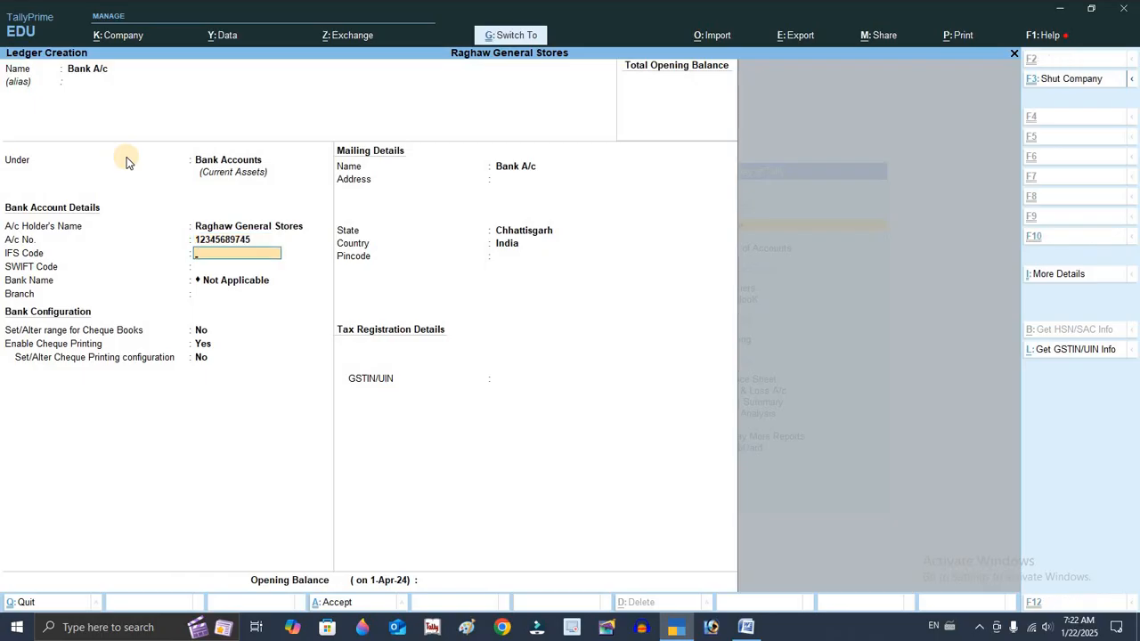
key(alt+Tab)
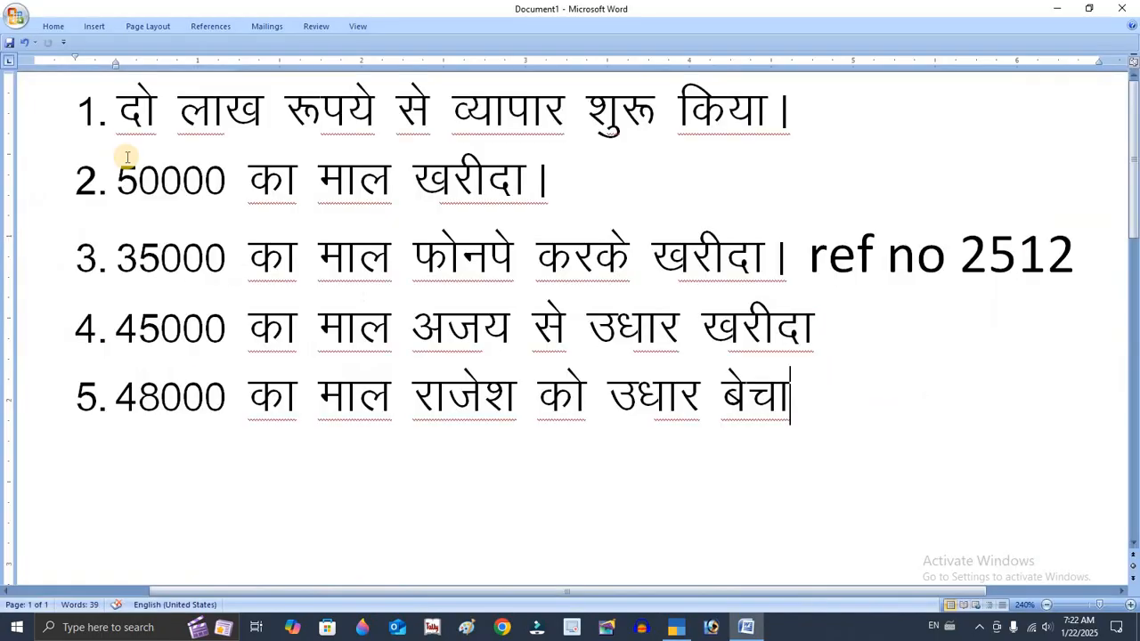
key(alt+Tab)
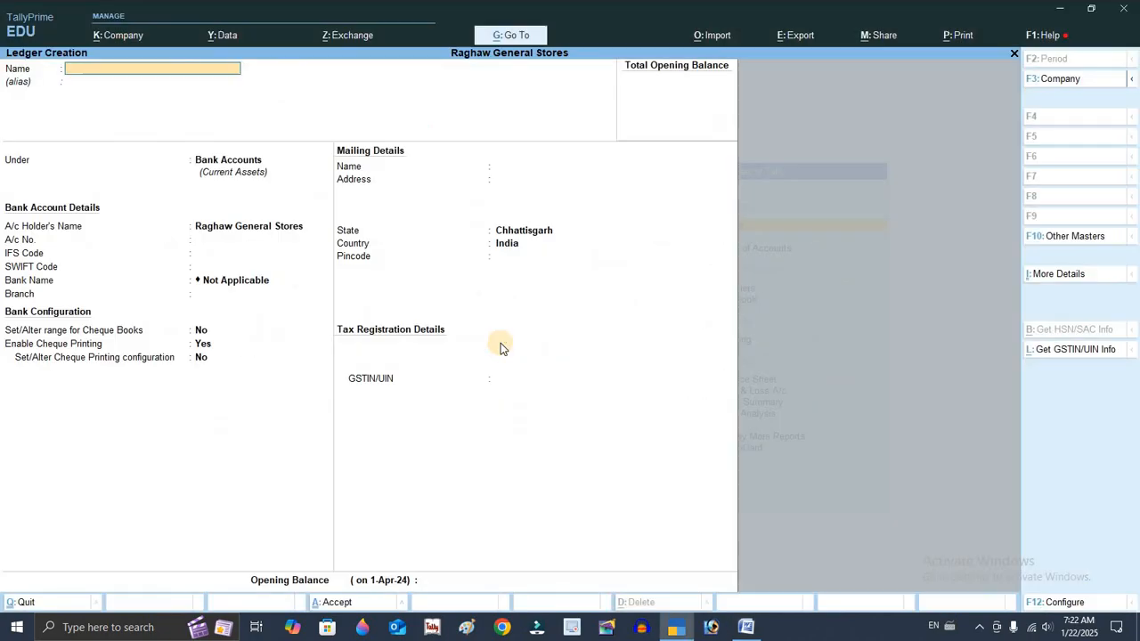
Create a ledger named Ajay A/c under Sundry Creditors
text(Ajay a/c)
key(Return)
text(Su)
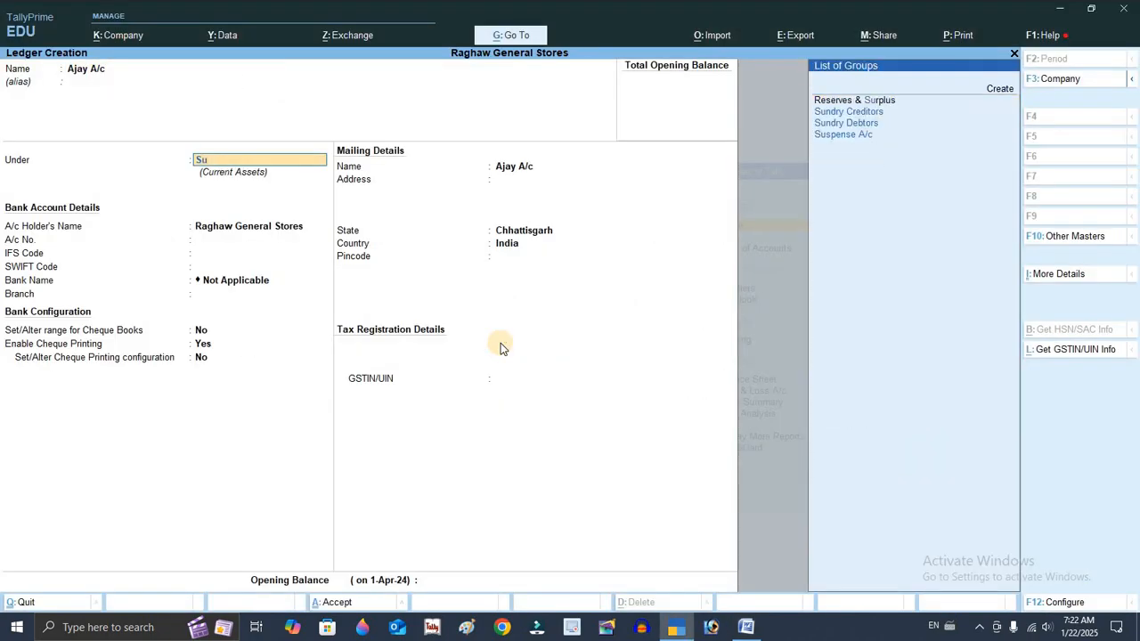
key(Down)
key(Return)
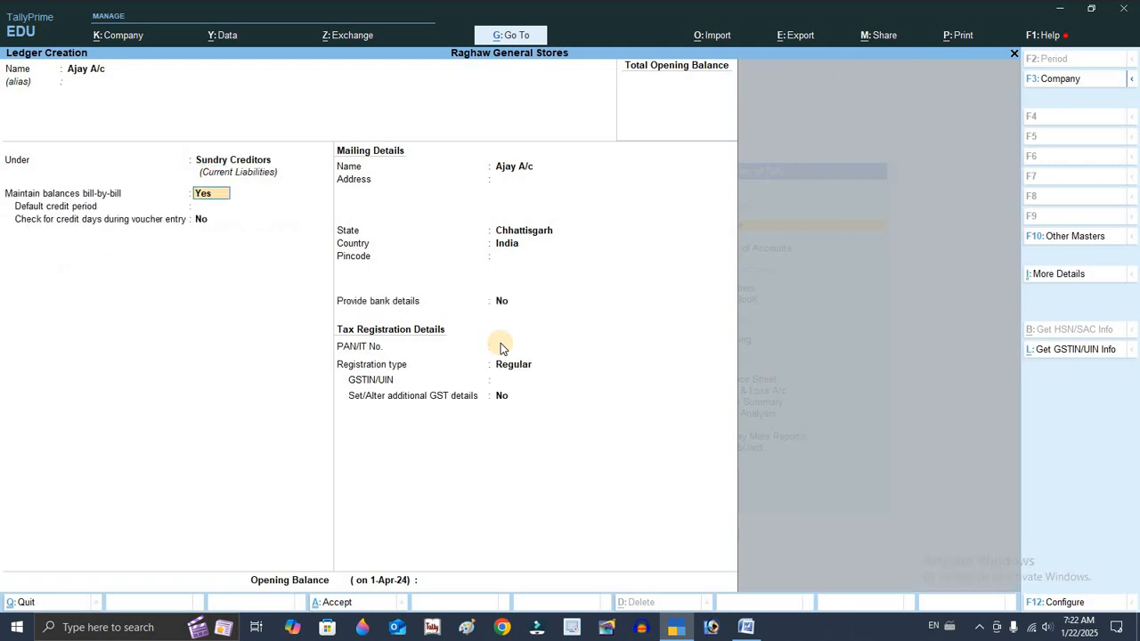
key(ctrl+a)
Create a ledger named Rajesh A/c under Sundry Debtors
key(alt+Tab)
key(alt+Tab)
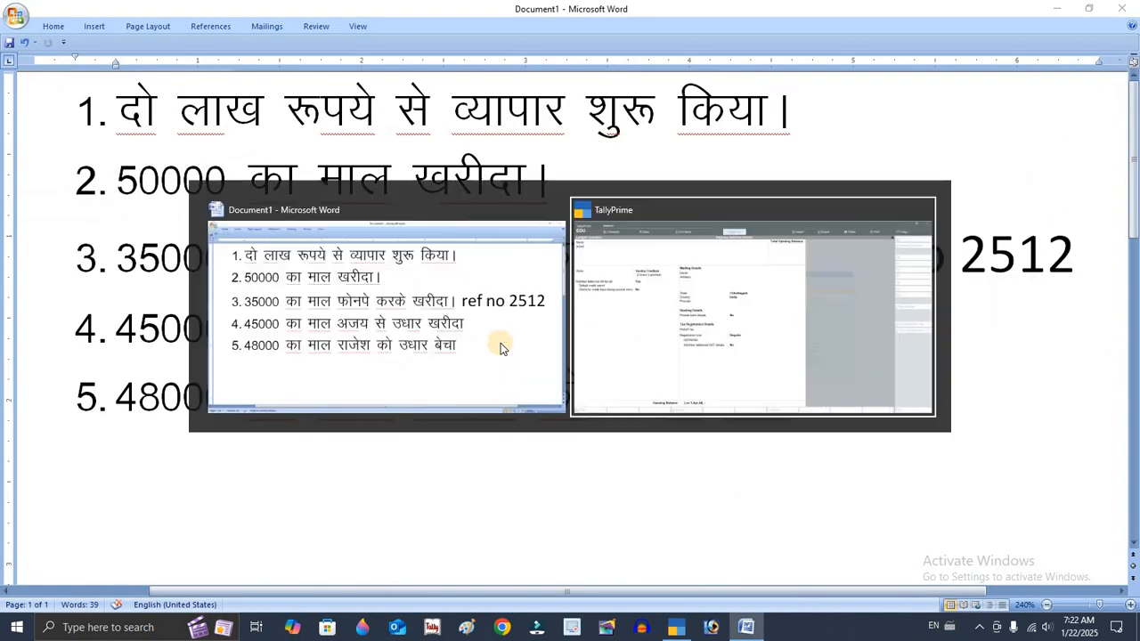
text(Rajesh)
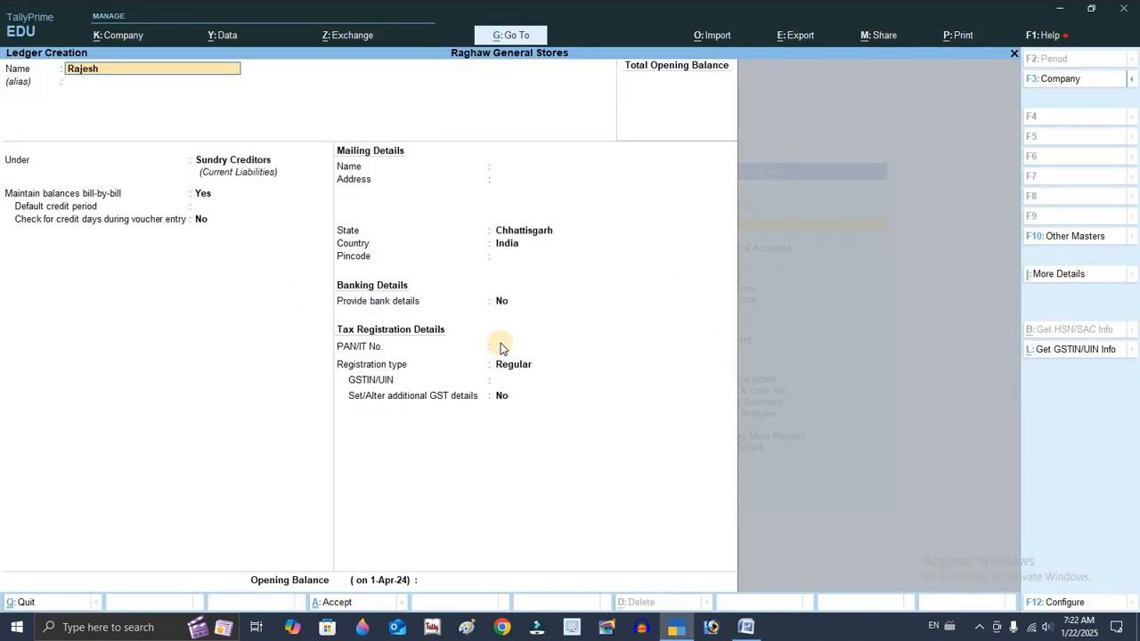
text( a/c)
key(Return)
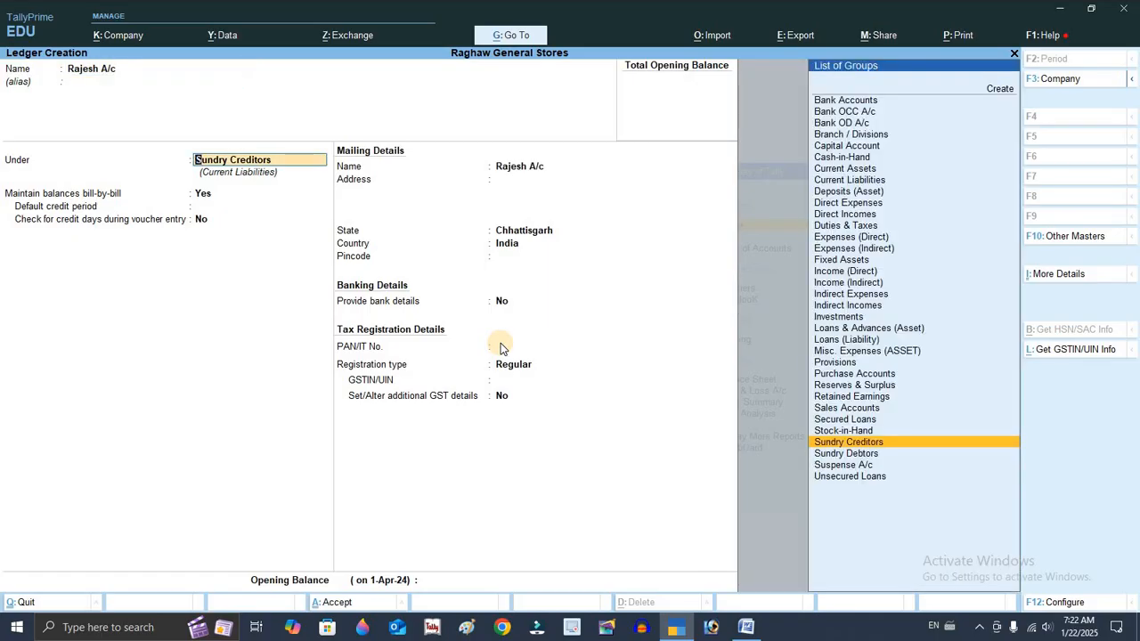
key(Down)
key(Return)
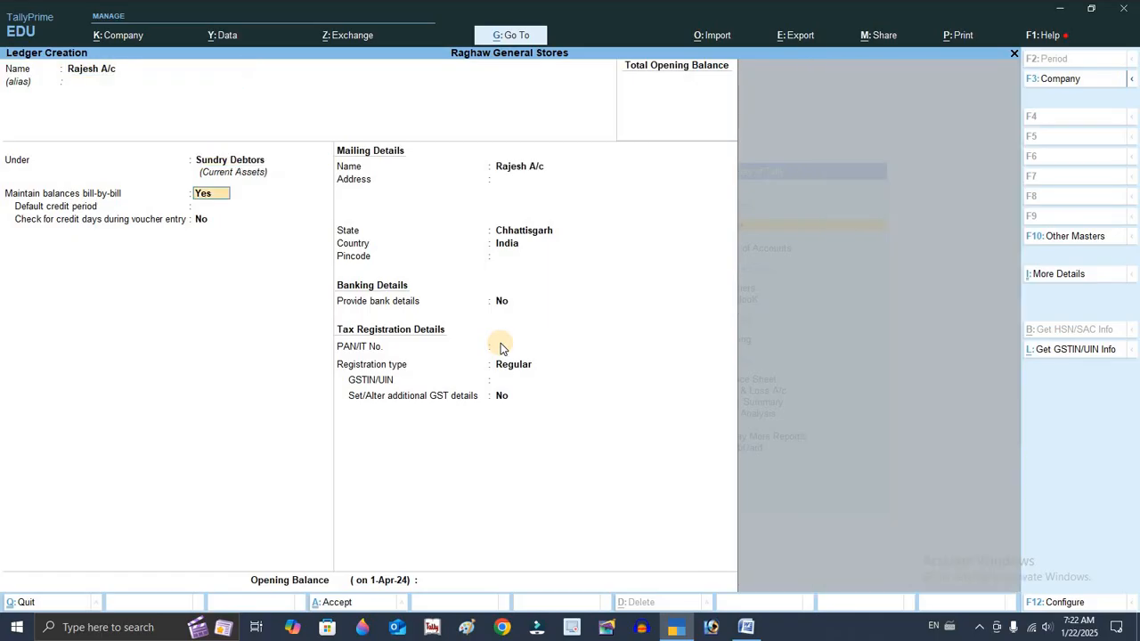
key(ctrl+a)
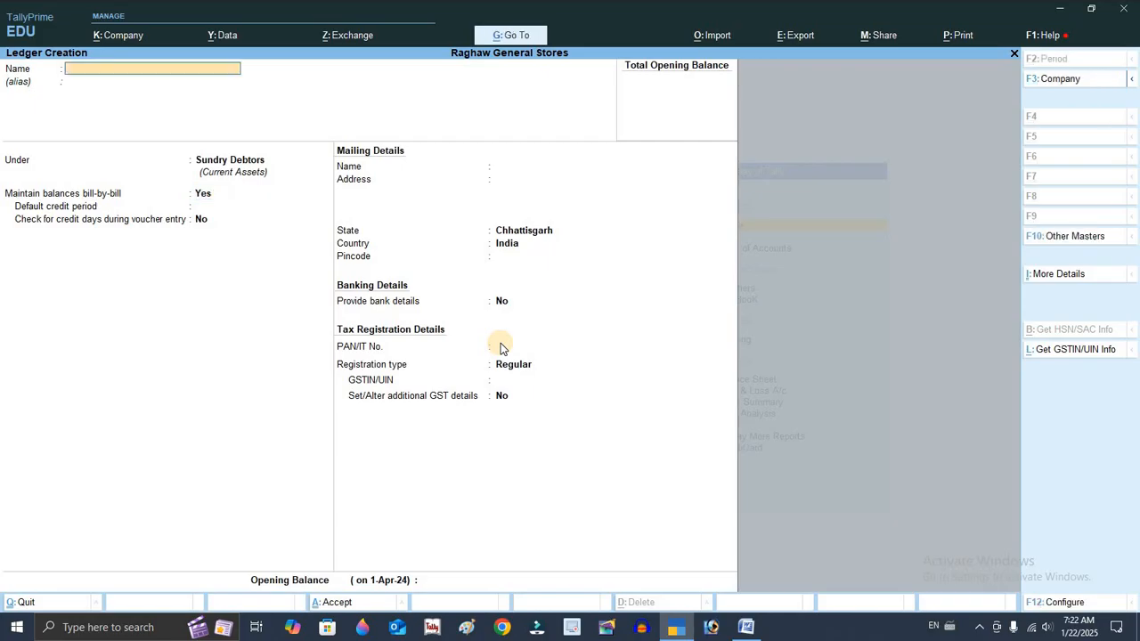
Review the list of ledgers in the Chart of Accounts
key(Escape)
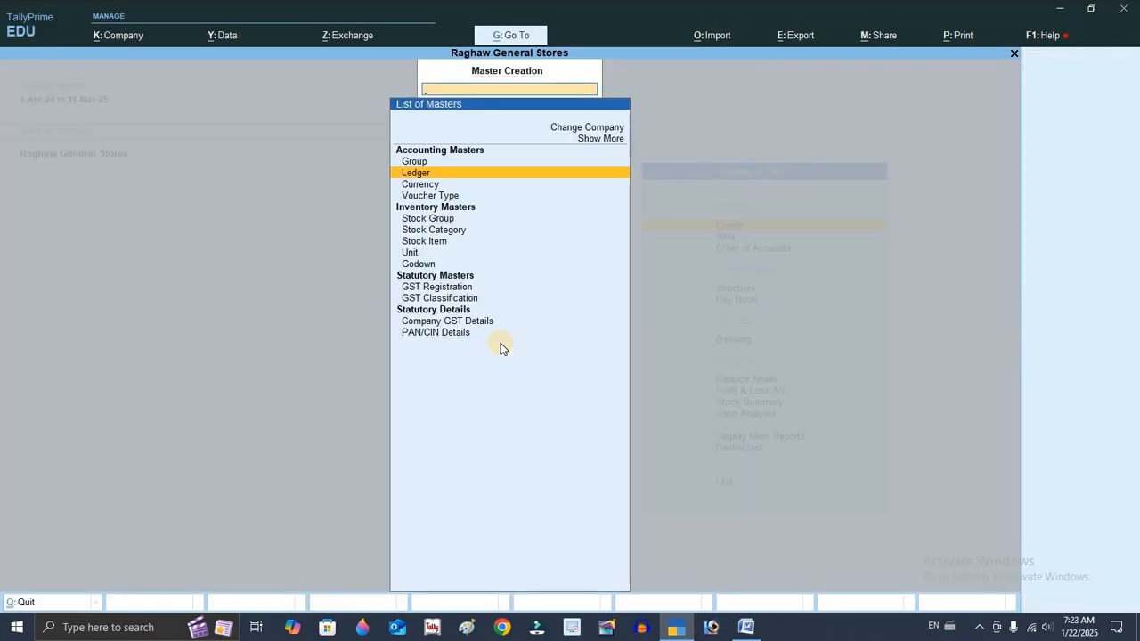
key(Escape)
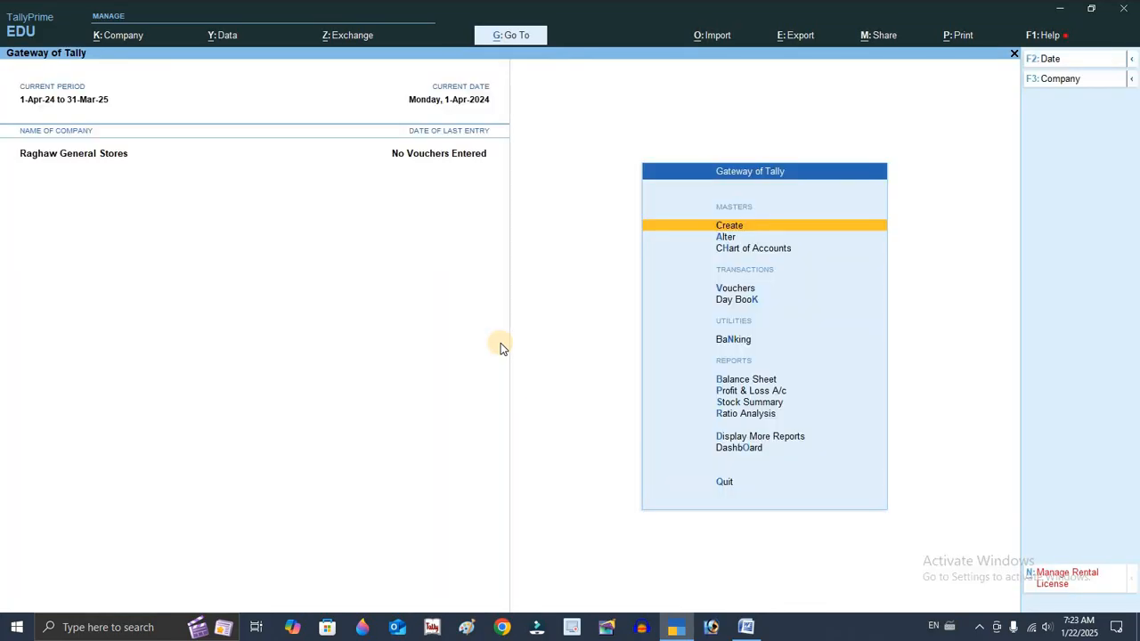
key(Escape)
key(Escape)
key(Down)
key(Down)
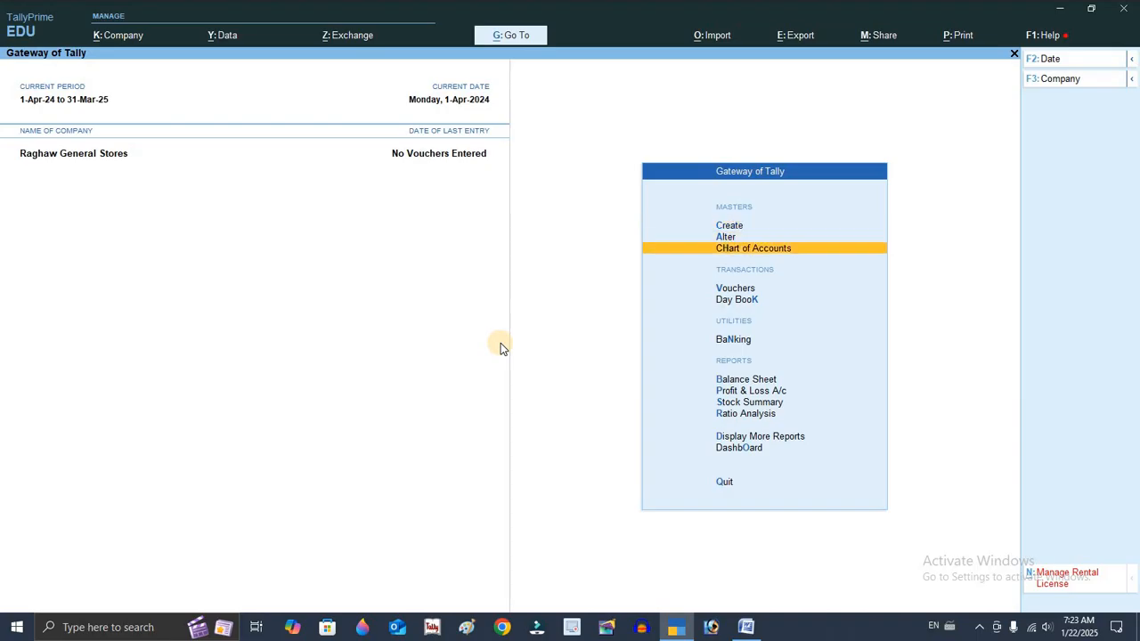
key(Return)
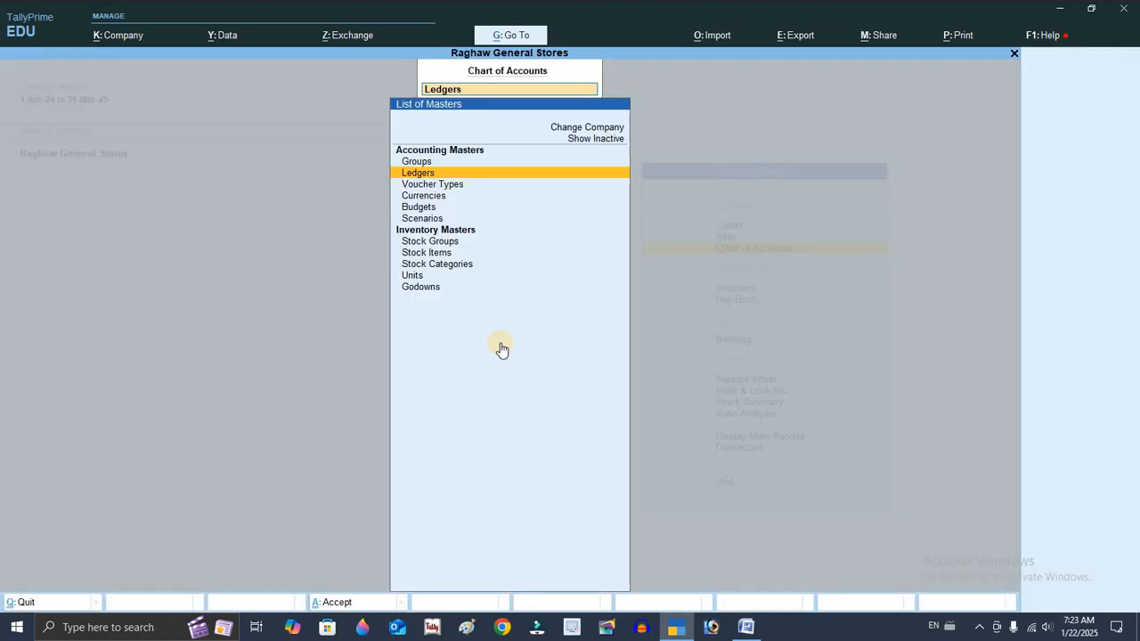
key(Return)
key(F5)
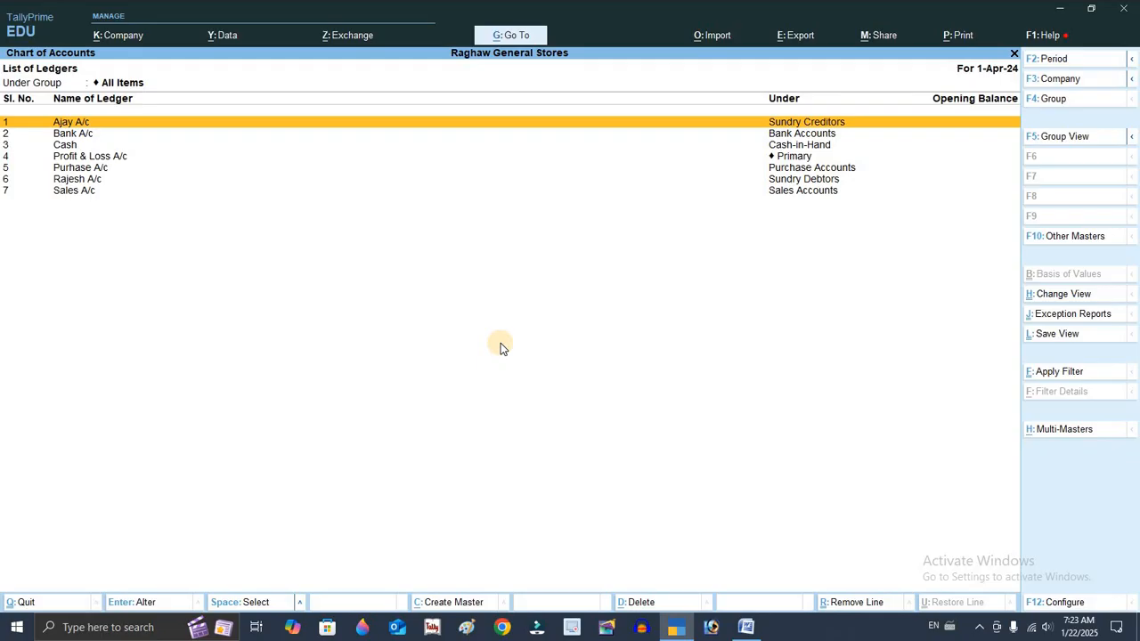
key(Escape)
key(Escape)
key(Up)
key(Up)
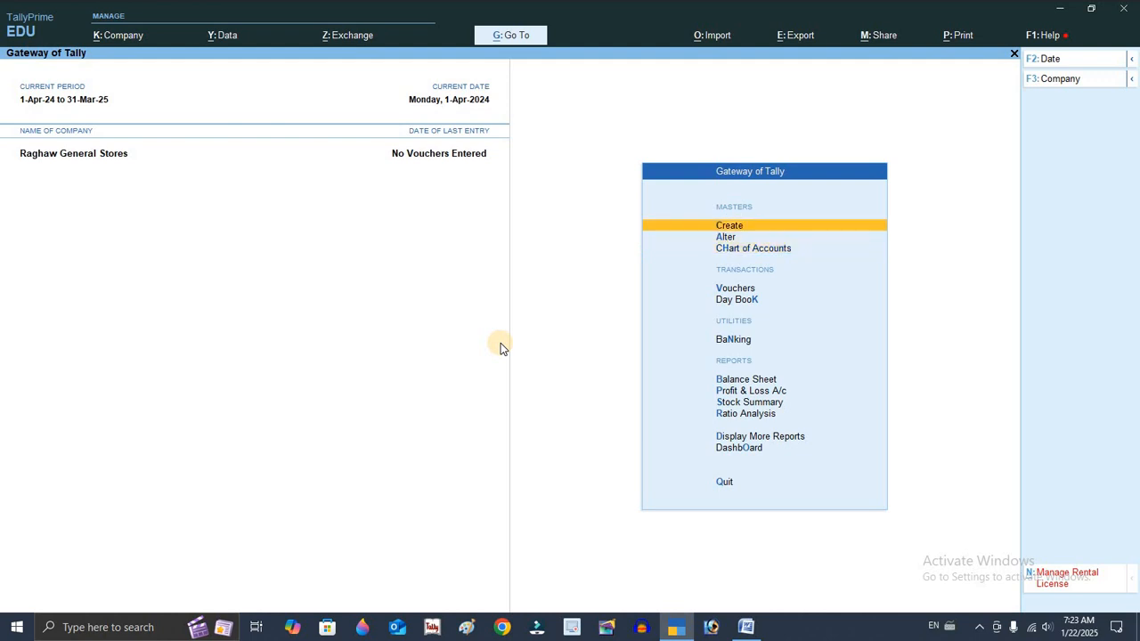
Browse the full list of account groups from a temporary ledger creation form without saving it
key(Return)
key(Down)
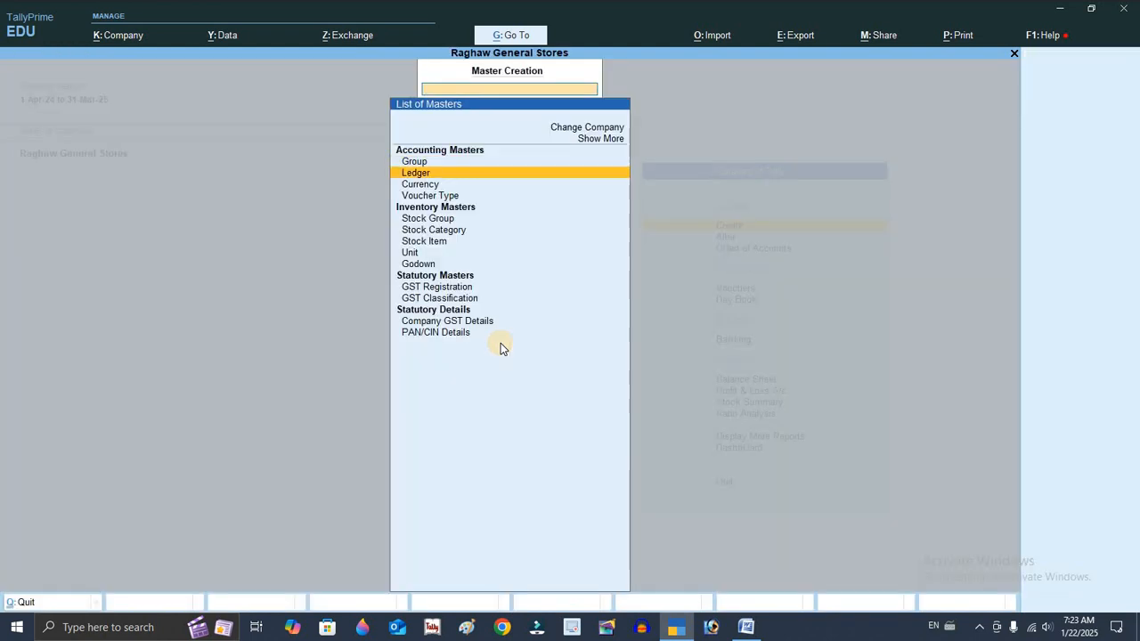
key(Return)
text(Fdfd)
key(Return)
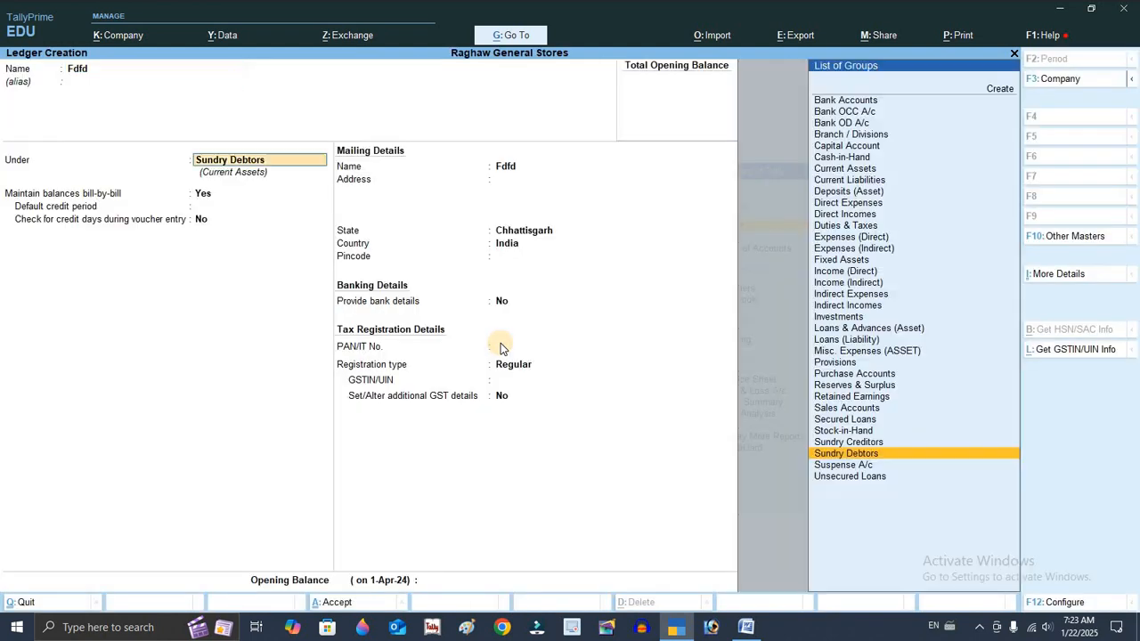
key(Up)
key(Up)
key(Up)
key(Up)
key(Up)
key(Up)
key(Up)
key(Up)
key(Up)
key(Up)
key(Up)
key(Up)
key(Up)
key(Up)
key(Up)
key(Up)
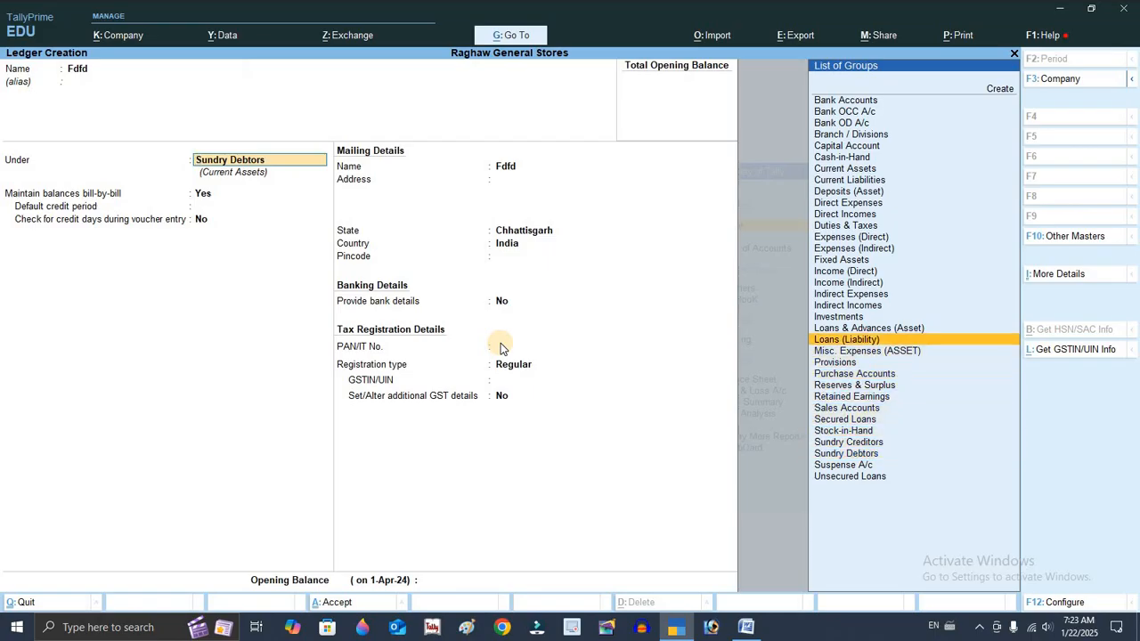
key(Up)
key(Up)
key(Up)
key(Up)
key(Up)
key(Up)
key(Up)
key(Up)
key(Up)
key(Up)
key(Up)
key(Up)
key(Up)
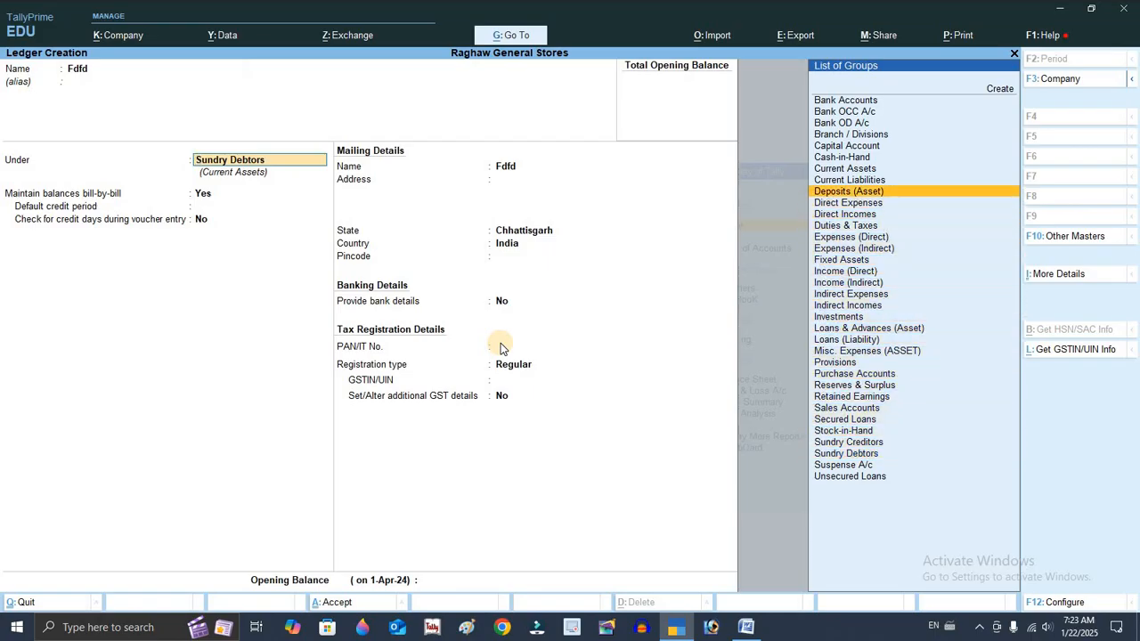
key(Up)
key(Up)
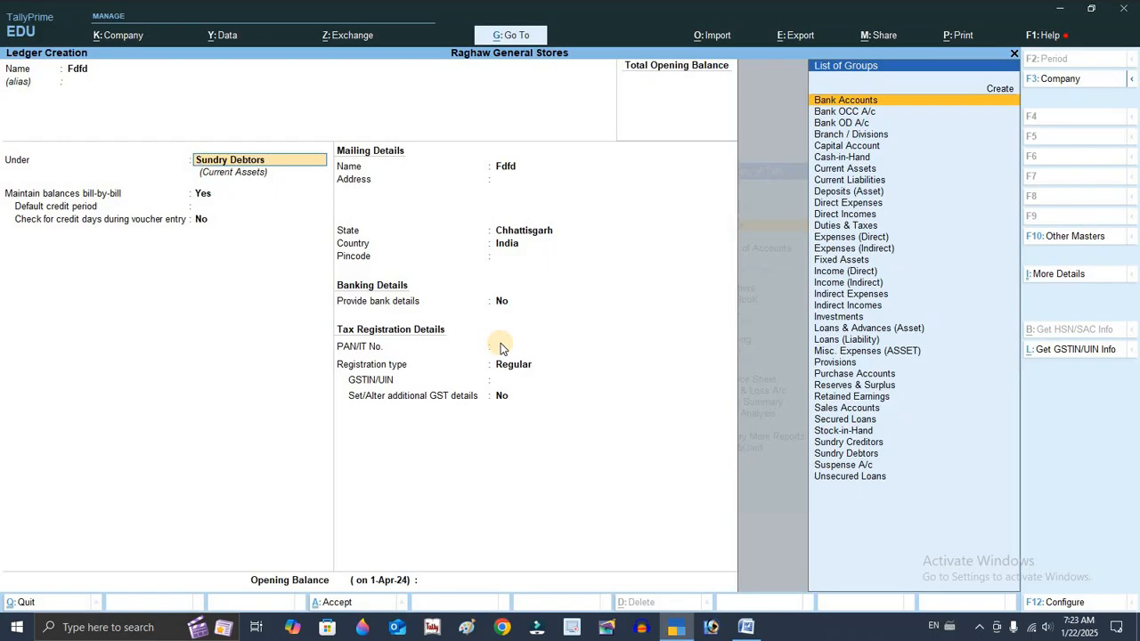
key(Down)
key(Down)
key(Down)
key(Down)
key(Down)
key(Down)
key(Down)
key(Down)
key(Down)
key(Down)
key(Down)
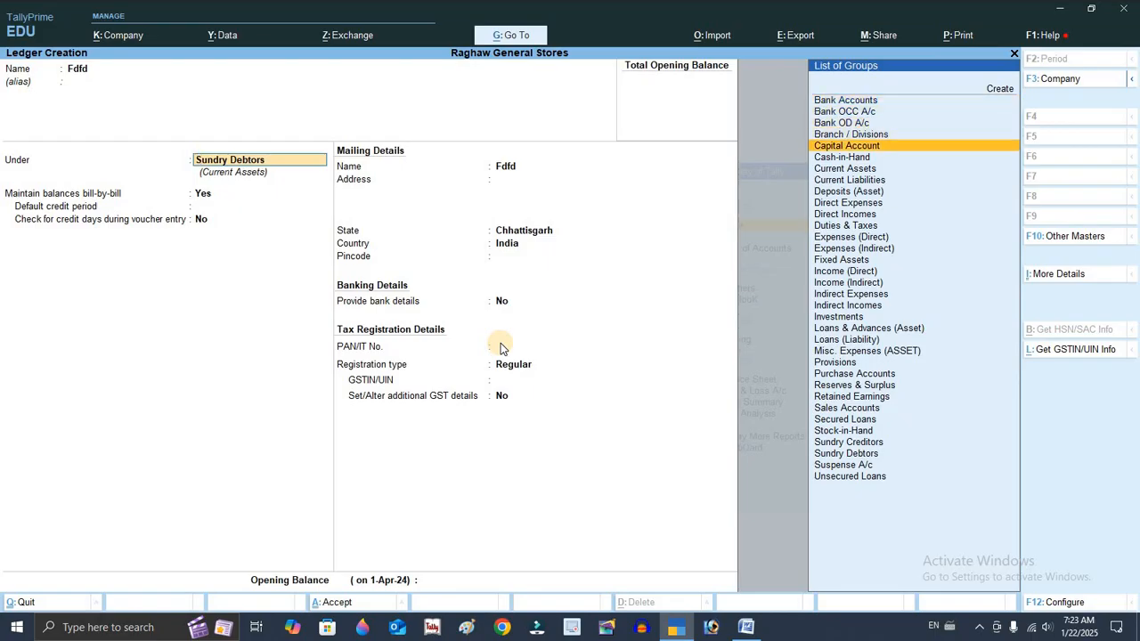
key(Down)
key(Down)
key(Down)
key(Down)
key(Down)
key(Down)
key(Down)
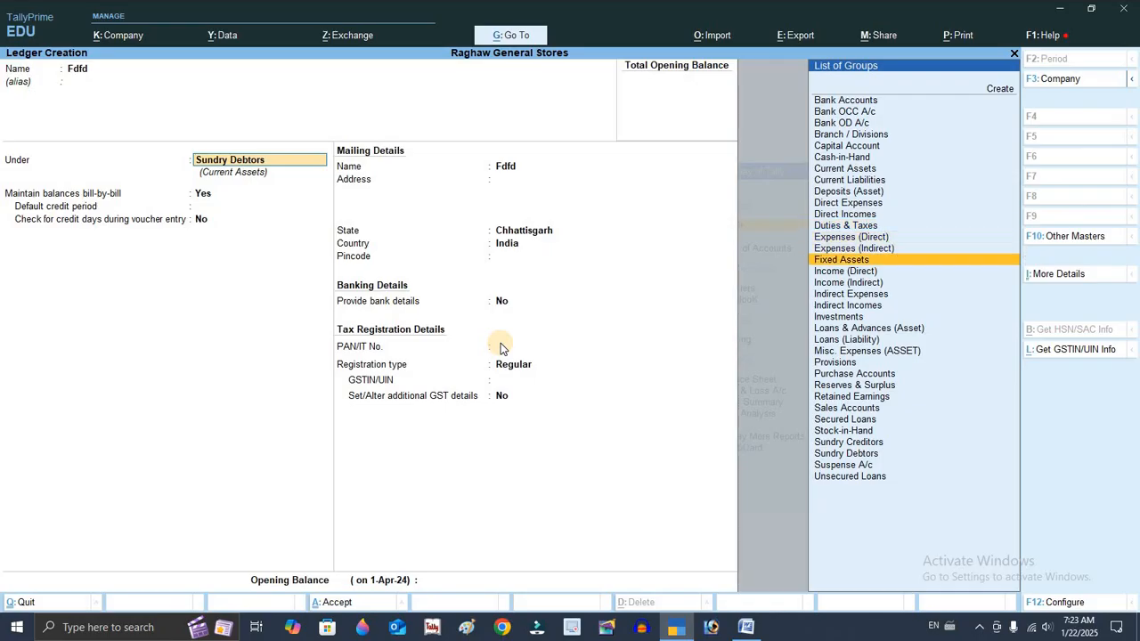
key(Down)
key(Down)
key(Down)
key(Down)
key(Down)
key(Down)
key(Down)
key(Down)
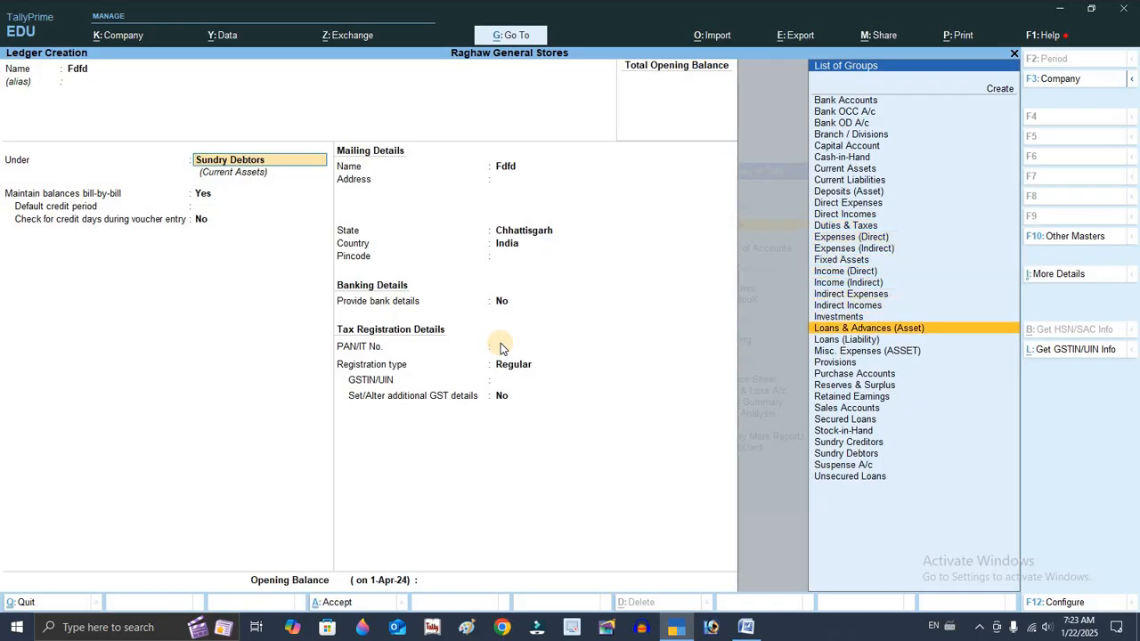
key(Down)
key(Down)
key(Down)
key(Down)
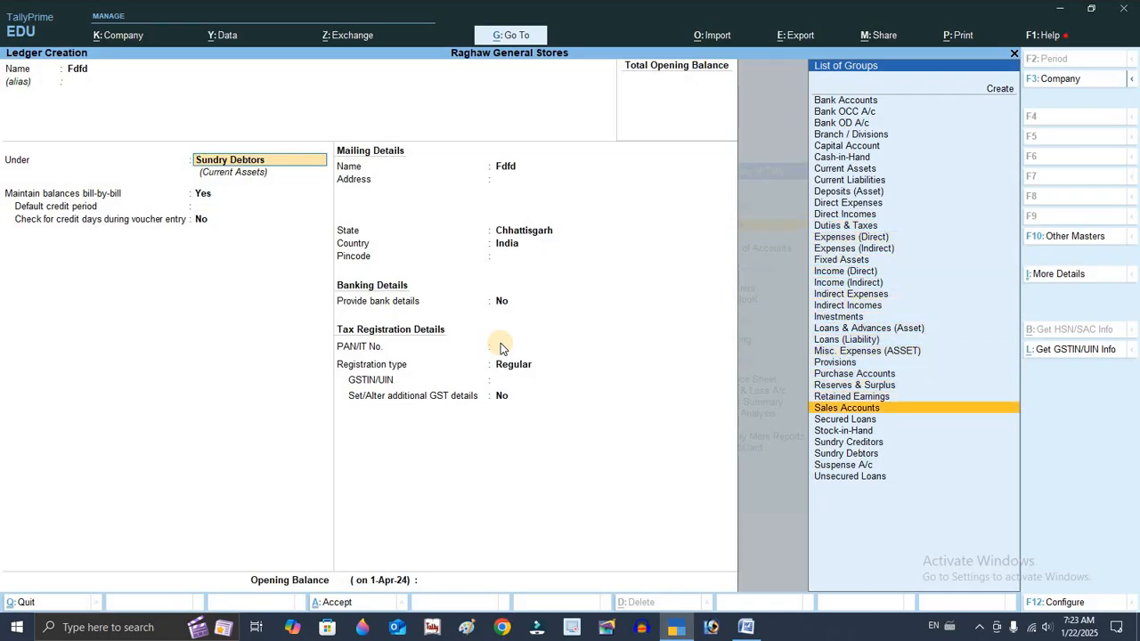
key(Down)
key(Down)
key(Down)
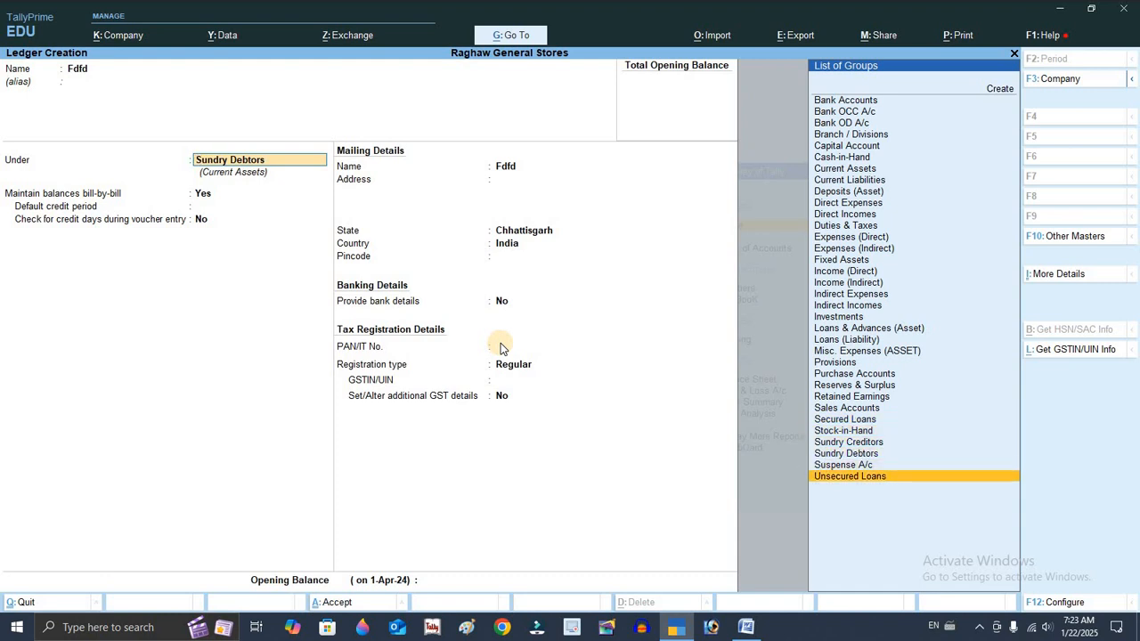
key(Up)
key(Up)
key(Up)
key(Up)
key(Up)
key(Up)
key(Up)
key(Up)
key(Up)
key(Up)
key(Up)
key(Up)
key(Up)
key(Up)
key(Up)
key(Up)
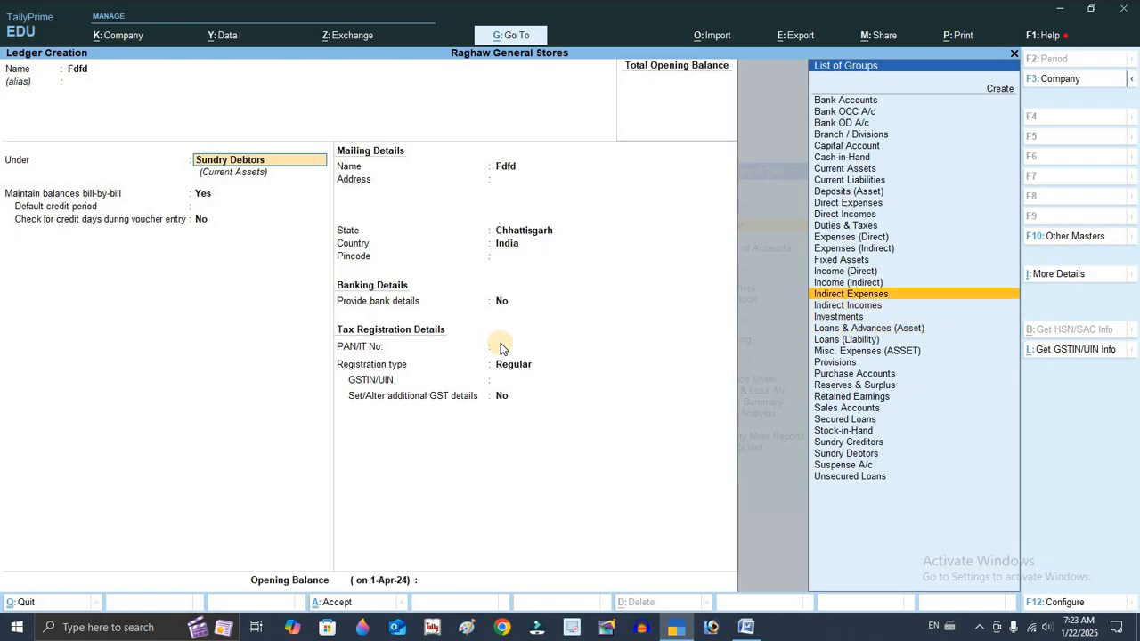
key(Up)
key(Up)
key(Up)
key(Up)
key(Up)
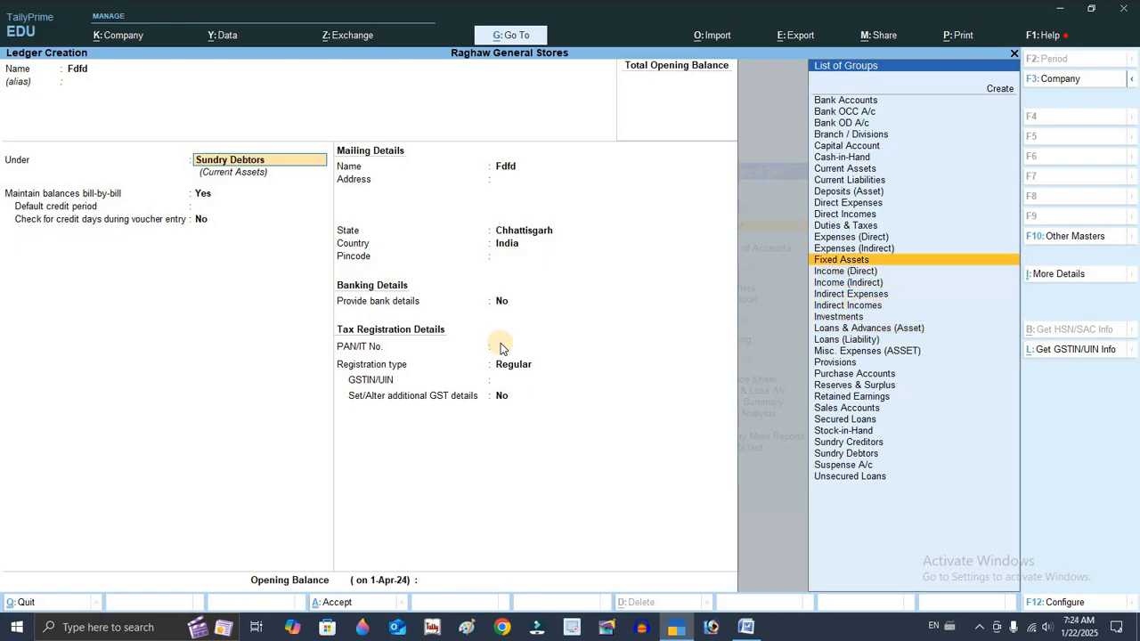
key(Down)
key(Down)
key(Down)
key(Down)
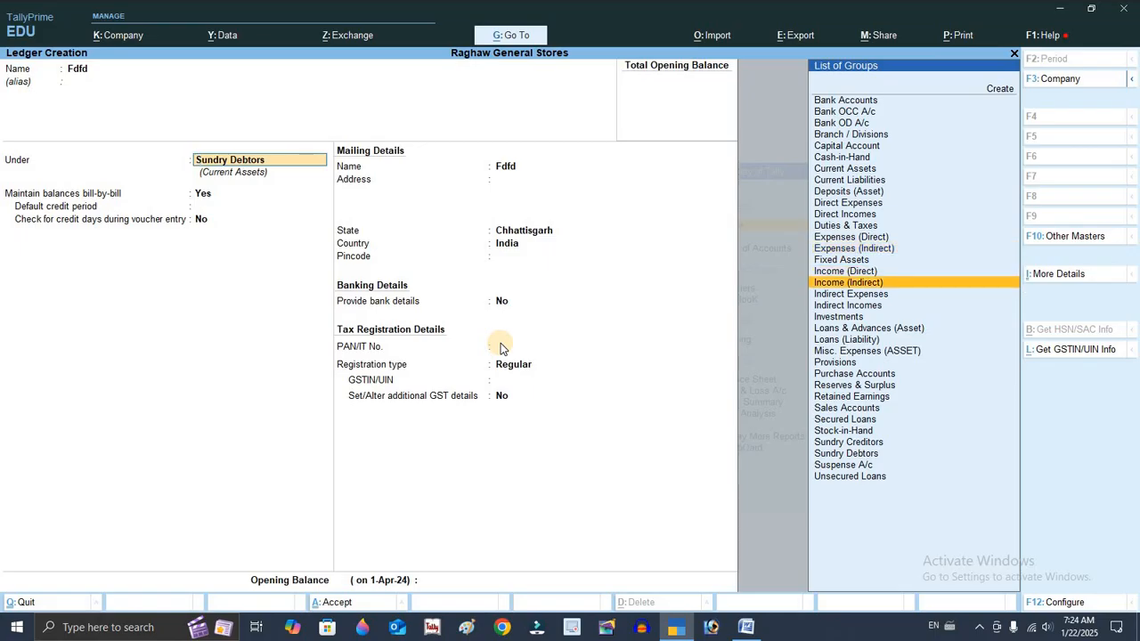
key(Up)
key(Up)
key(Up)
key(Up)
key(Up)
key(Up)
key(Up)
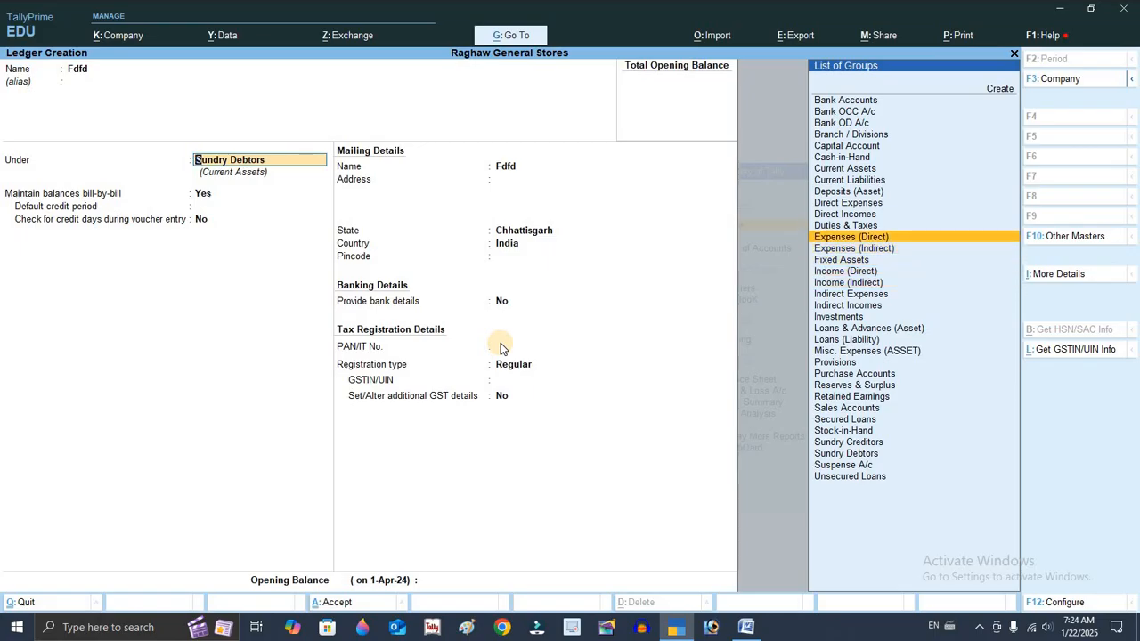
key(Up)
key(Down)
key(Down)
key(Down)
key(Down)
key(Down)
key(Down)
key(Down)
key(Down)
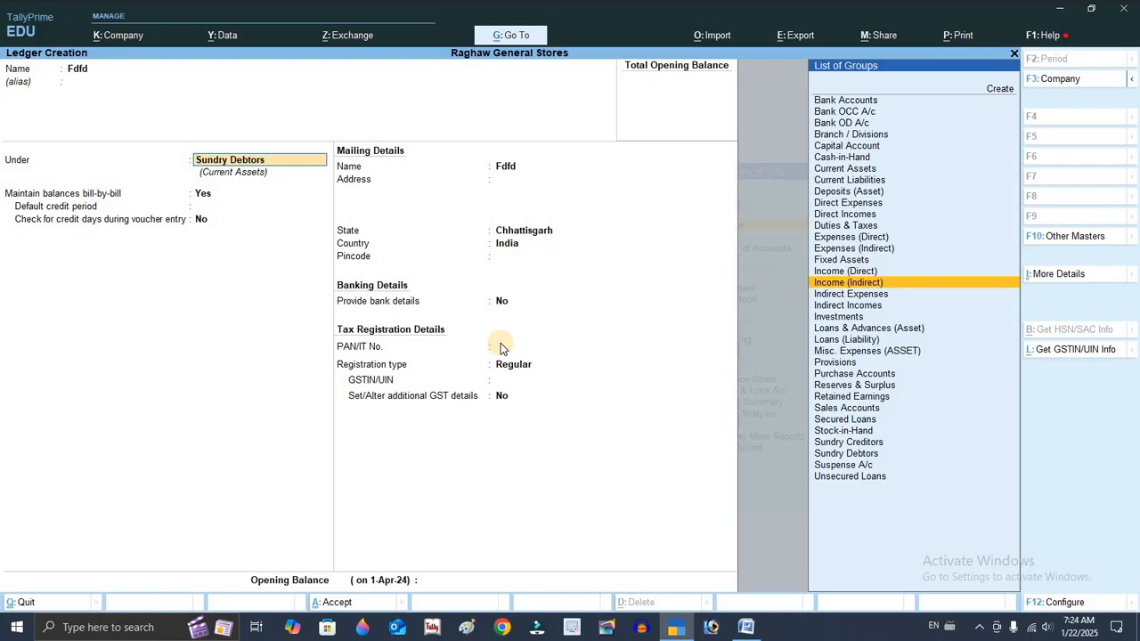
key(Escape)
key(Escape)
key(Escape)
key(Escape)
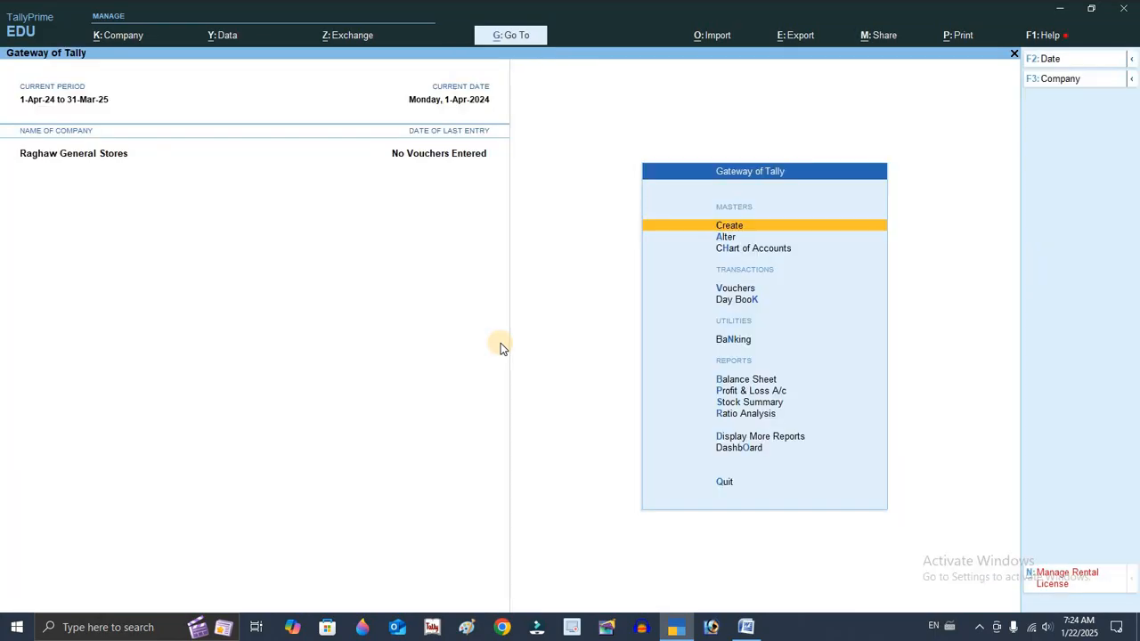
key(Escape)
Open a new Receipt voucher, checking the transaction list in the Word document
key(Down)
key(Down)
key(Down)
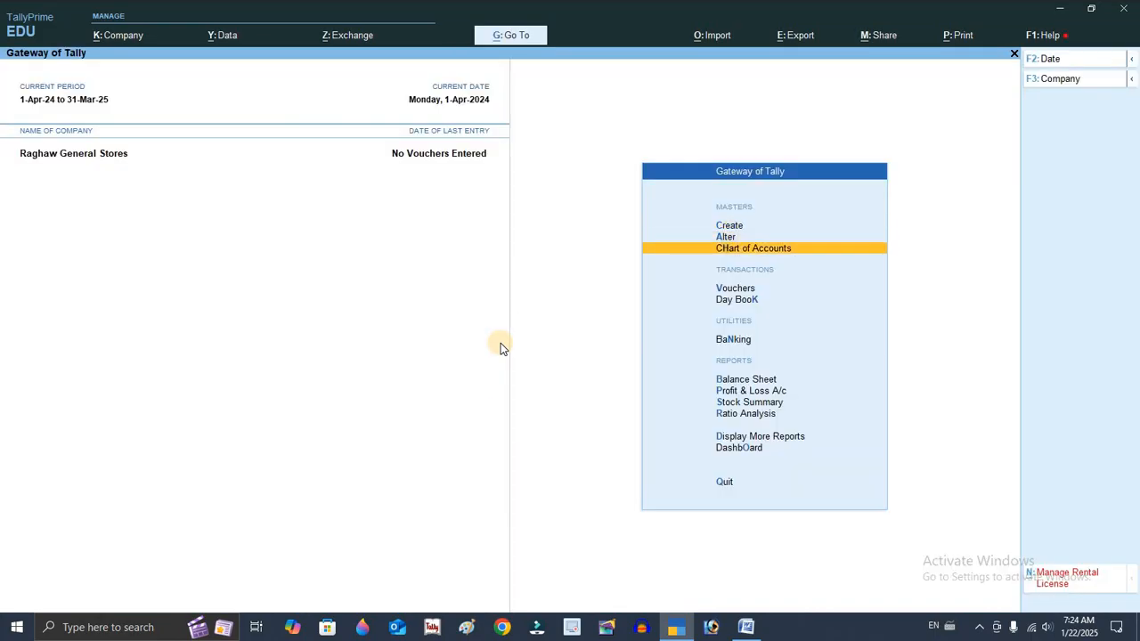
key(Return)
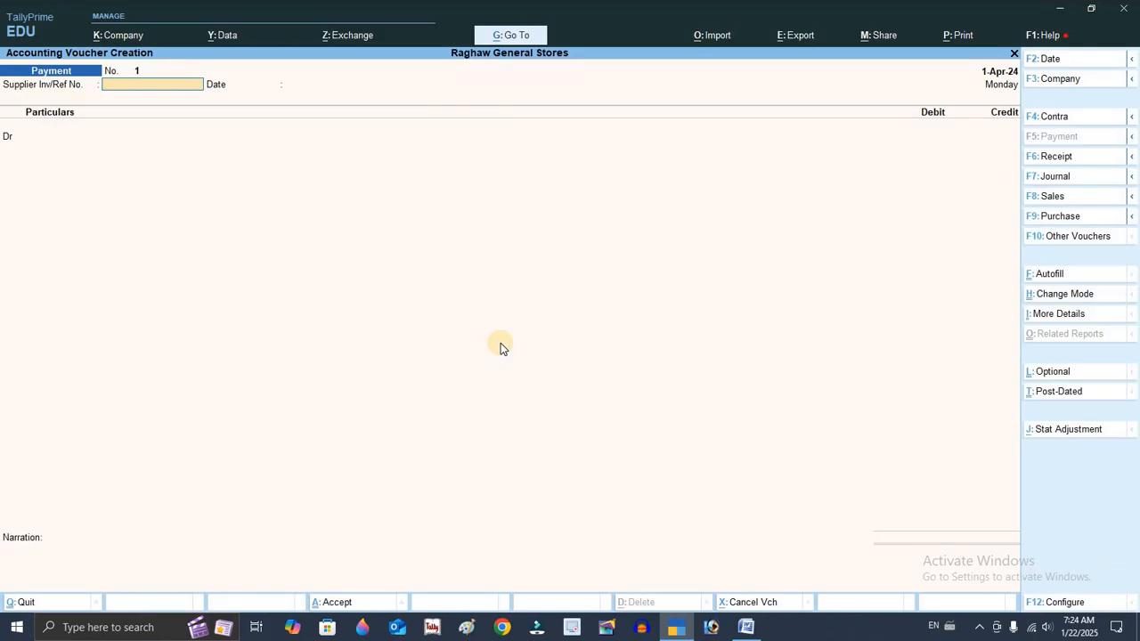
key(alt+Tab)
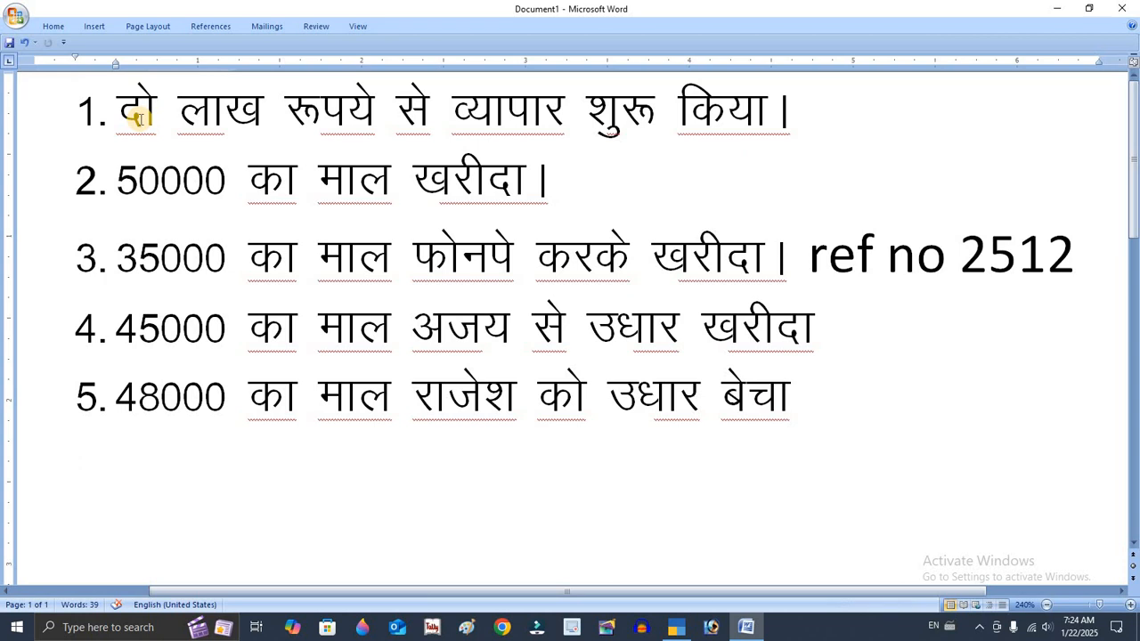
key(alt+Tab)
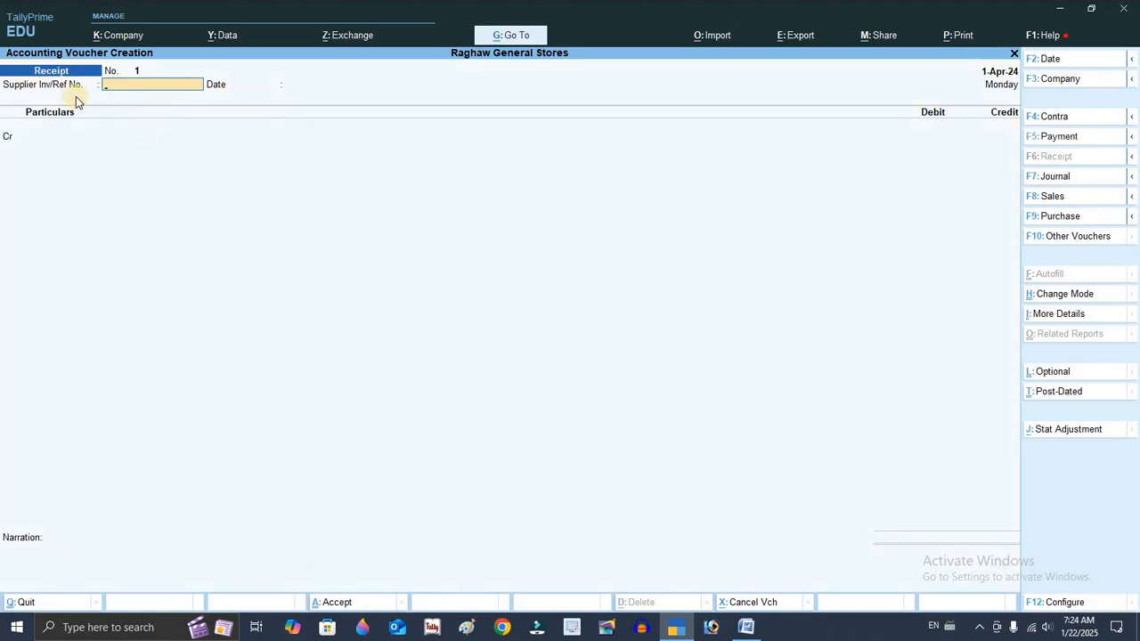
key(F6)
Create a Capital A/c ledger under Capital Account from the voucher's credit line
key(Return)
key(Return)
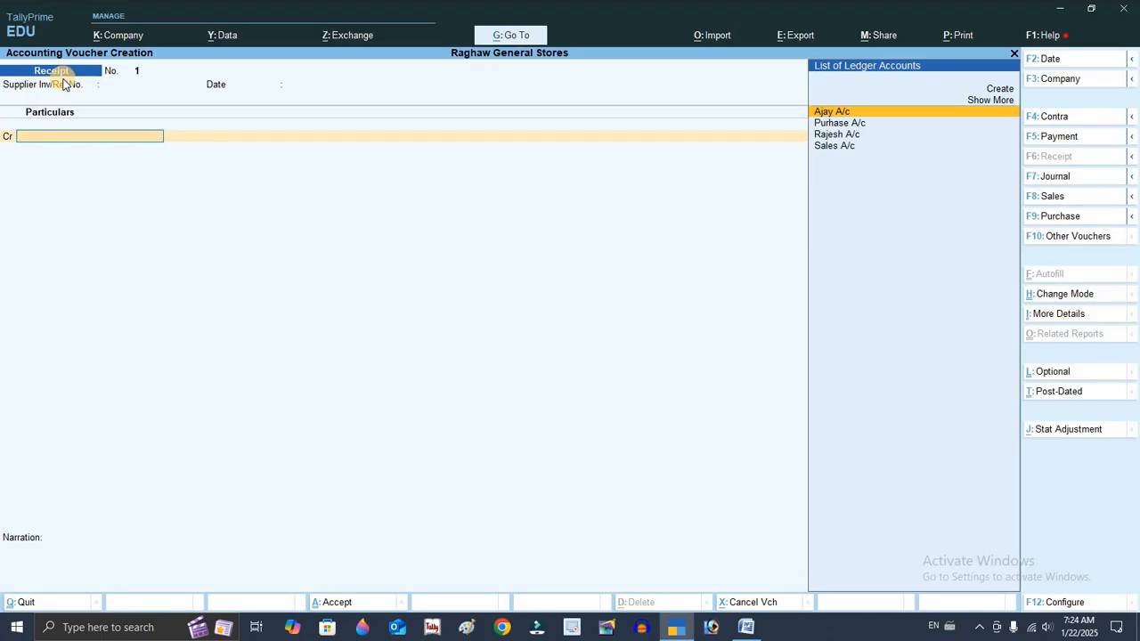
key(Up)
key(Up)
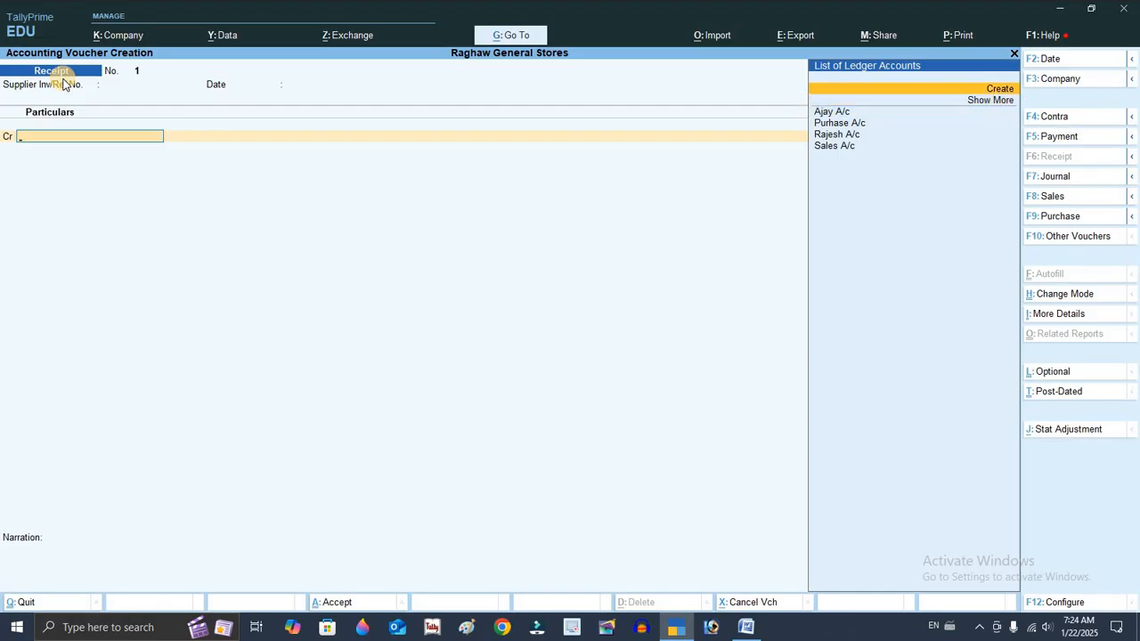
key(Return)
text(Ca)
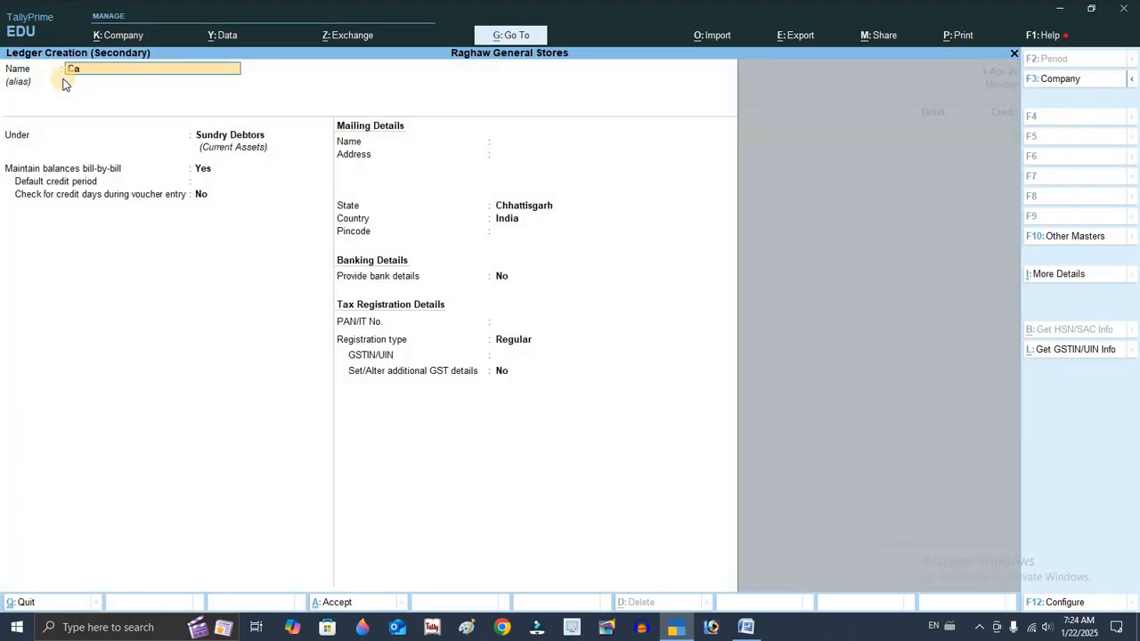
text(pital a/c)
key(Return)
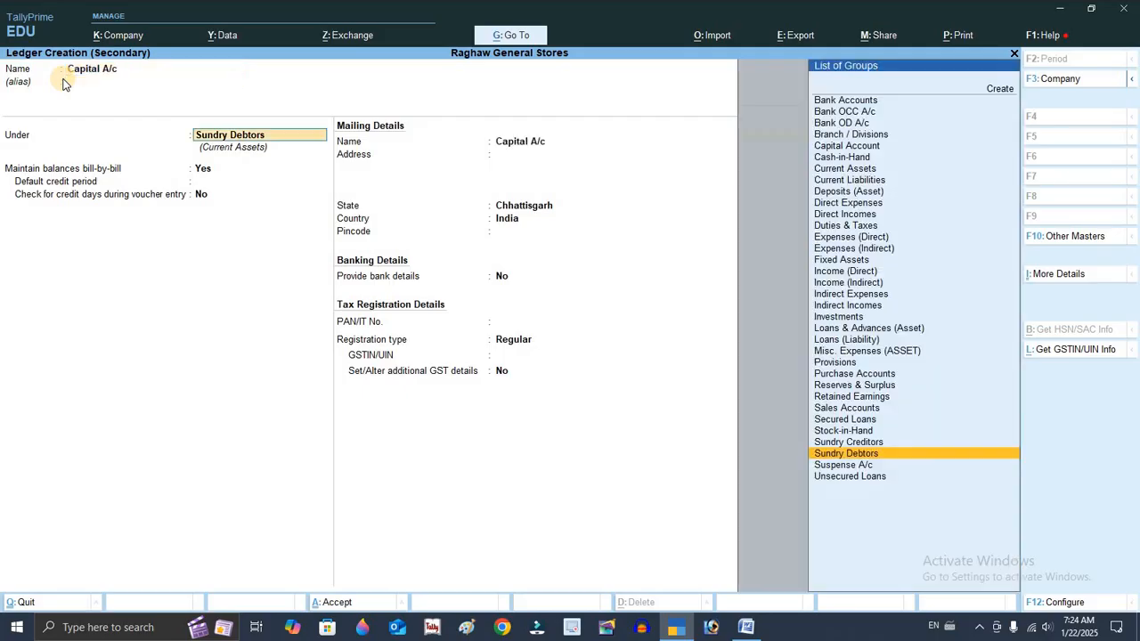
text(cap)
key(Return)
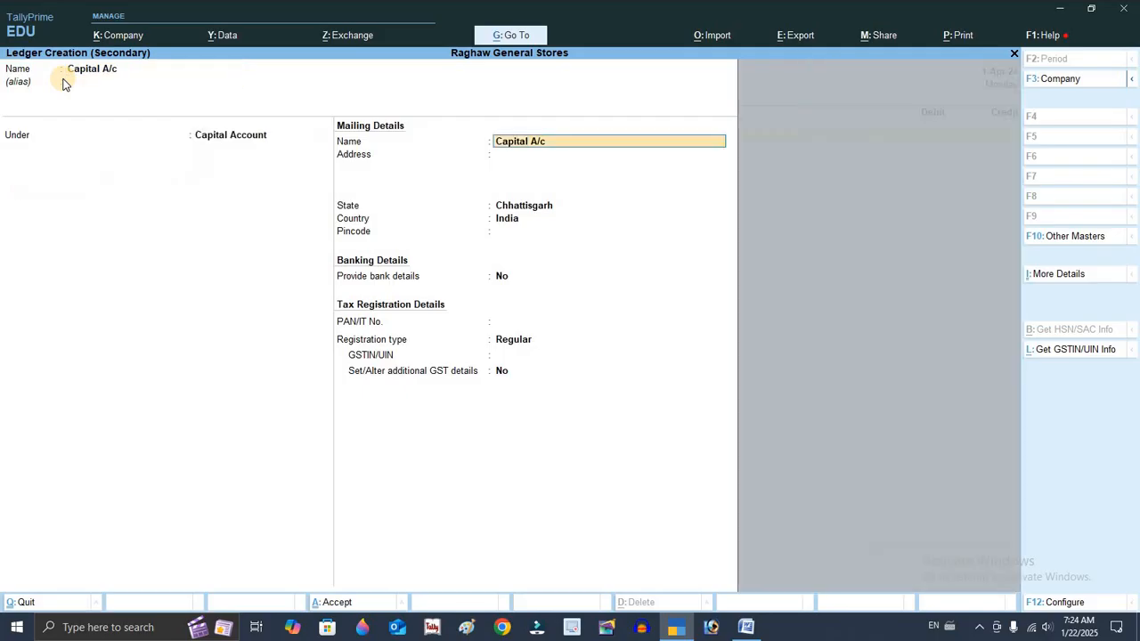
key(ctrl+a)
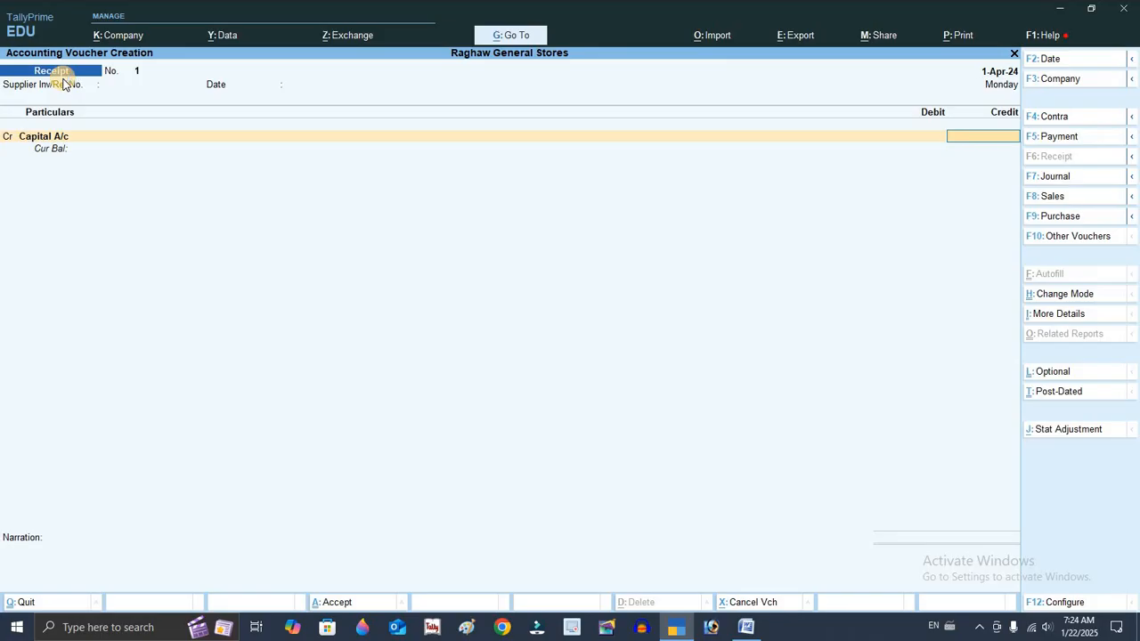
Credit Capital A/c with 200000, debit Cash for the same amount, and save the receipt voucher
text(200000)
key(Return)
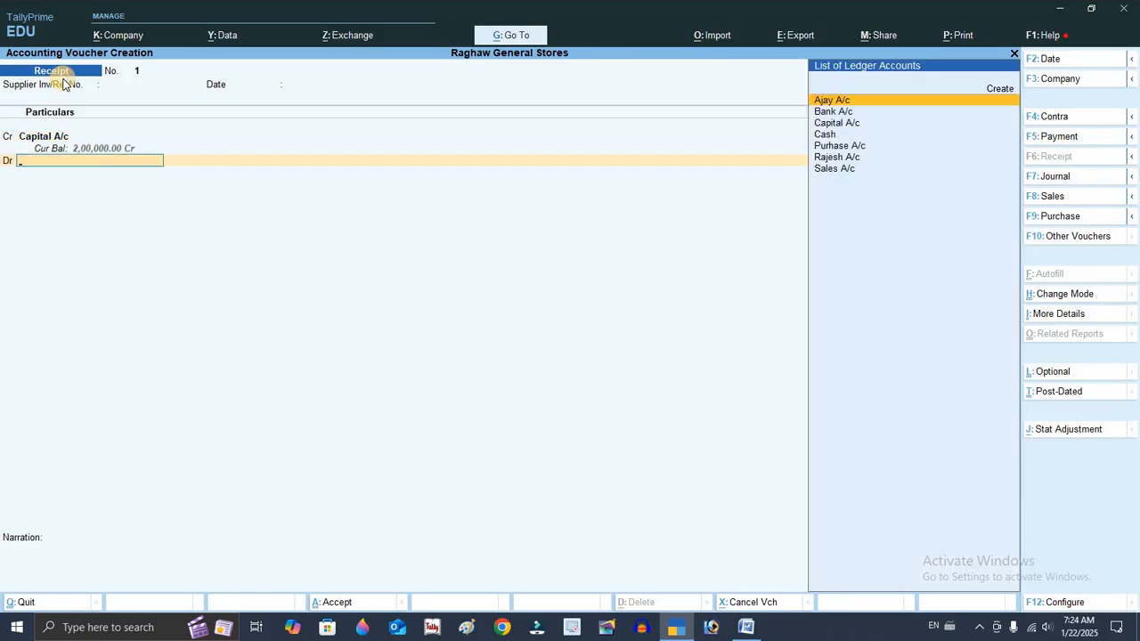
text(Cash)
key(Return)
key(Return)
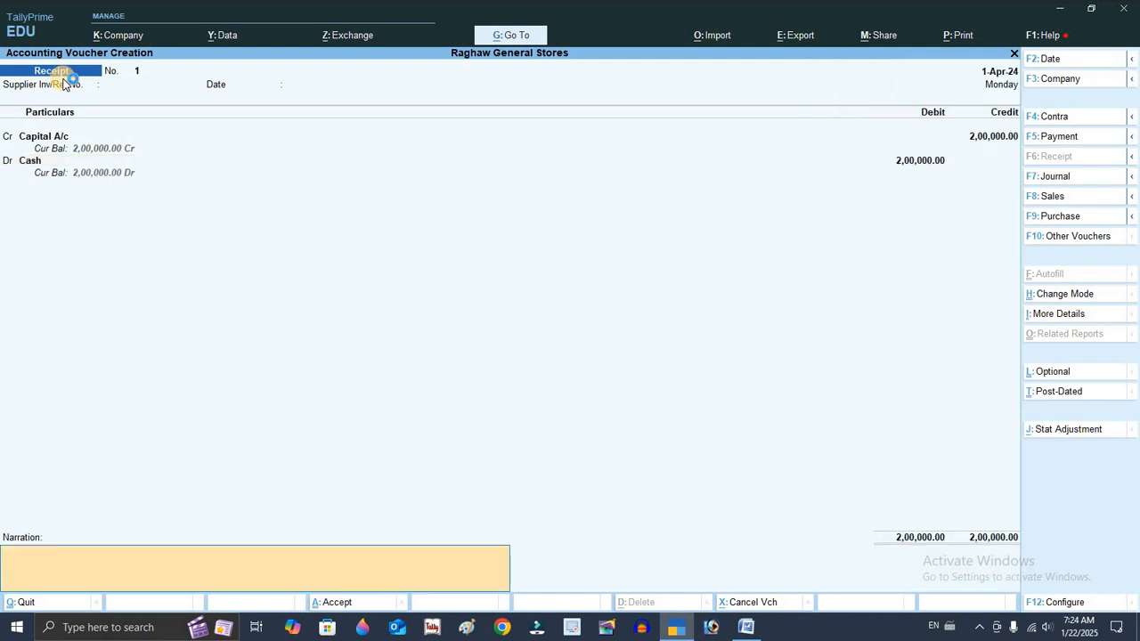
key(Return)
key(Return)
Review the next transaction in the Word document
key(alt+Tab)
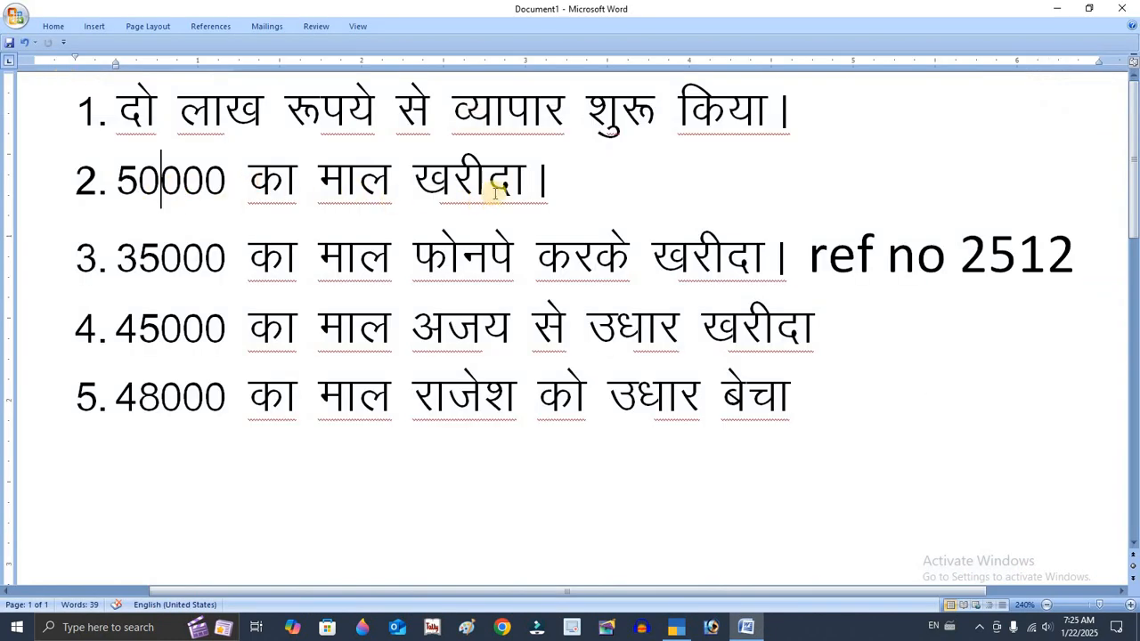
key(alt+Tab)
click(606, 194)
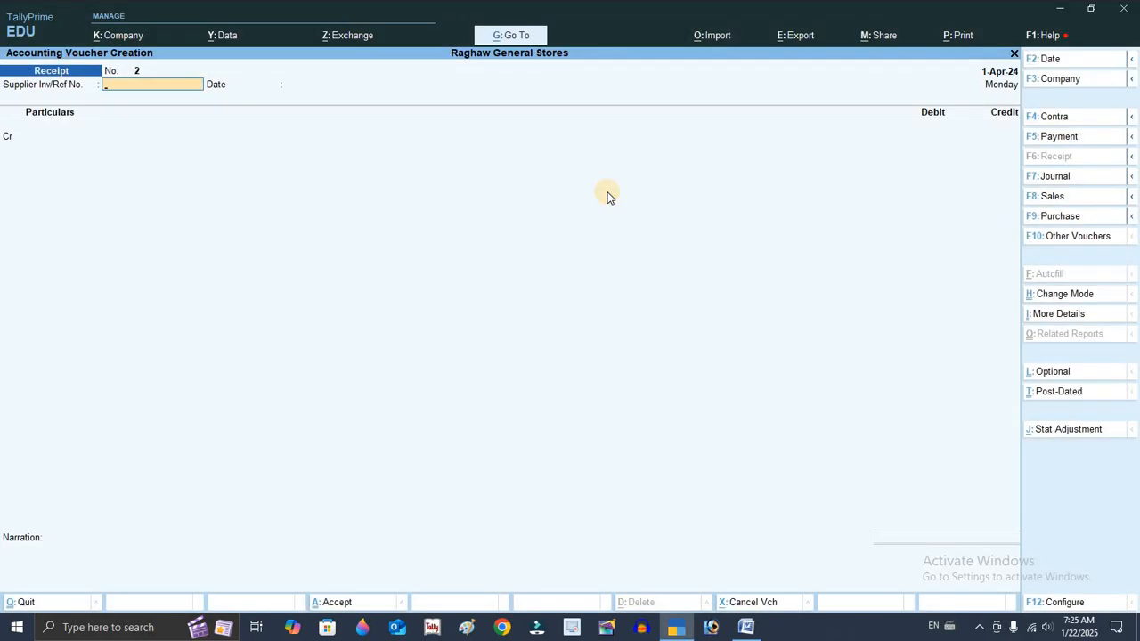
Open a new Purchase voucher and switch it from item invoice to voucher mode
key(F9)
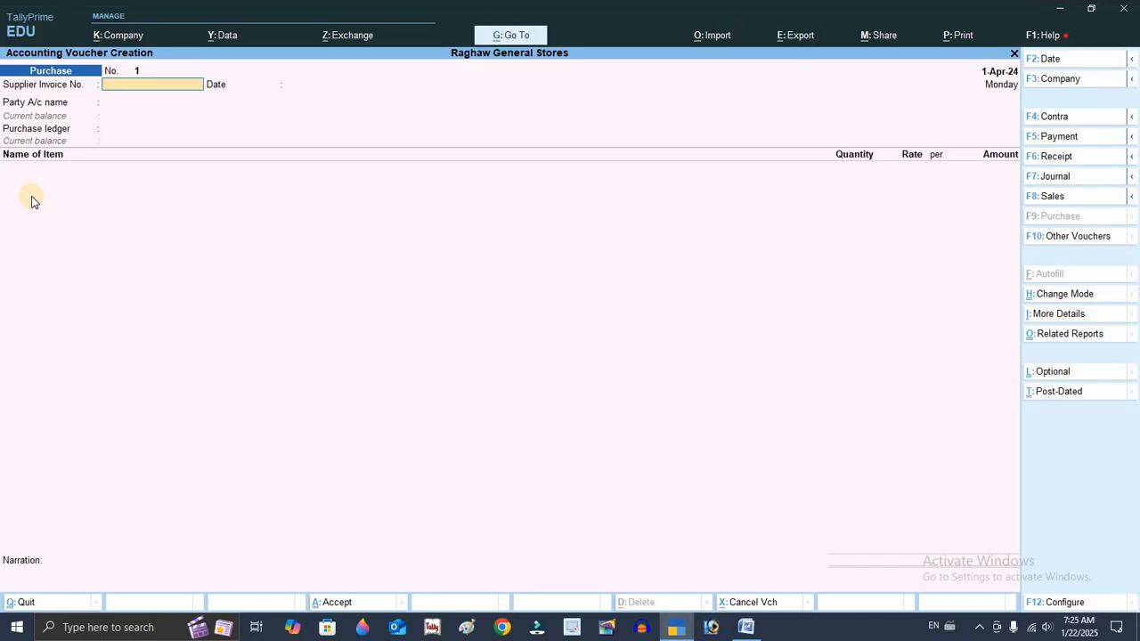
key(ctrl)
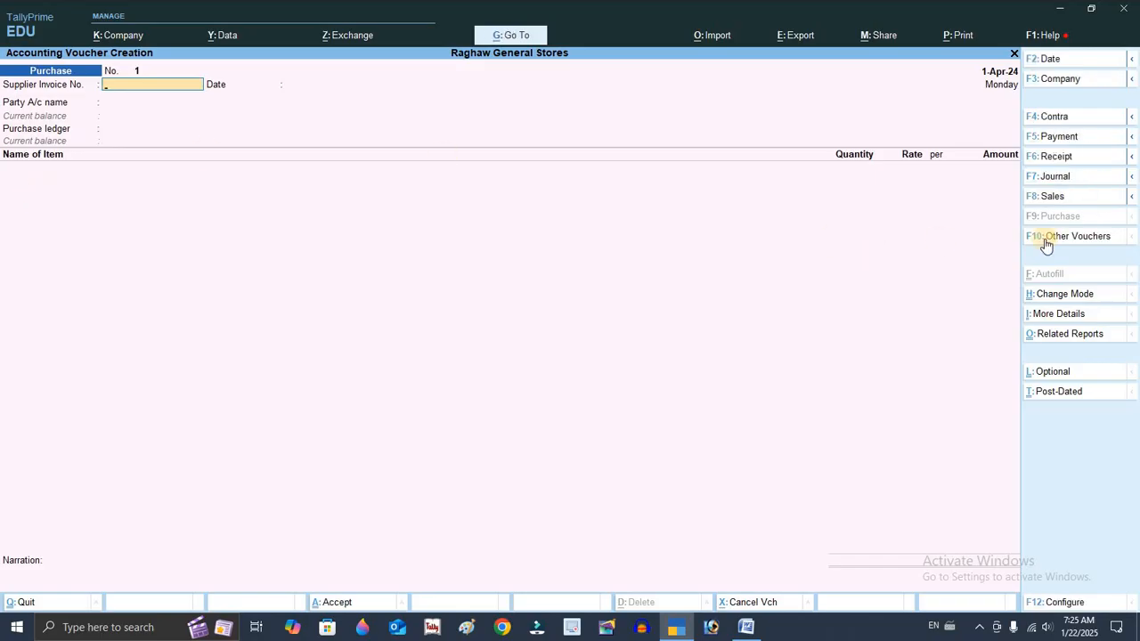
click(1088, 295)
click(447, 151)
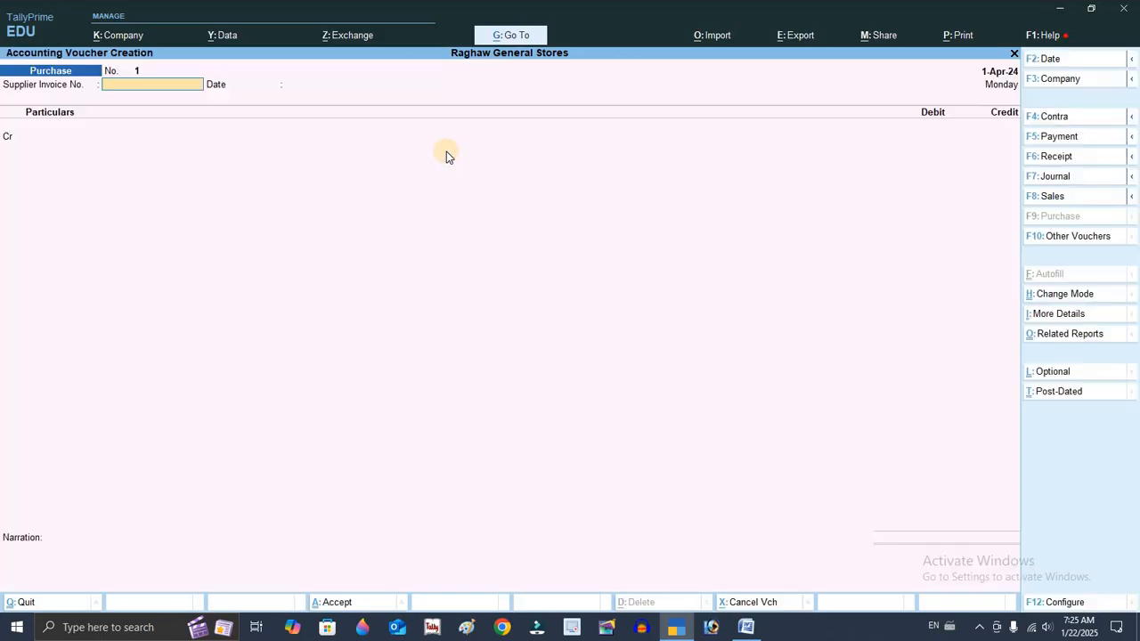
Credit Cash with 50000, debit Purhase A/c for the same amount, and save the purchase voucher
key(Return)
key(Return)
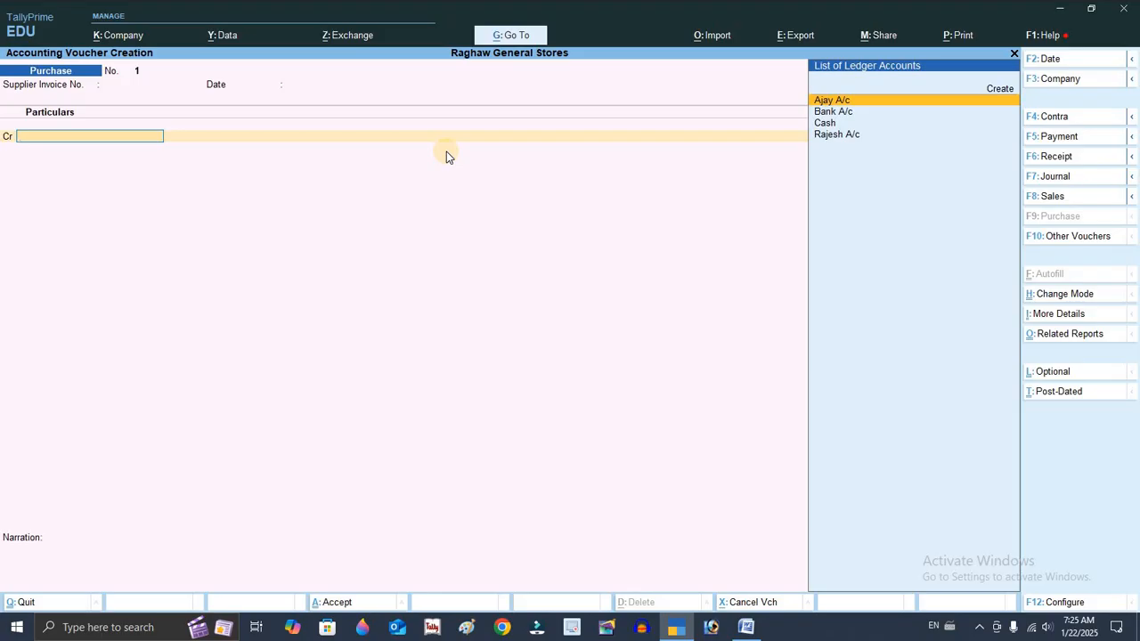
key(Down)
key(Down)
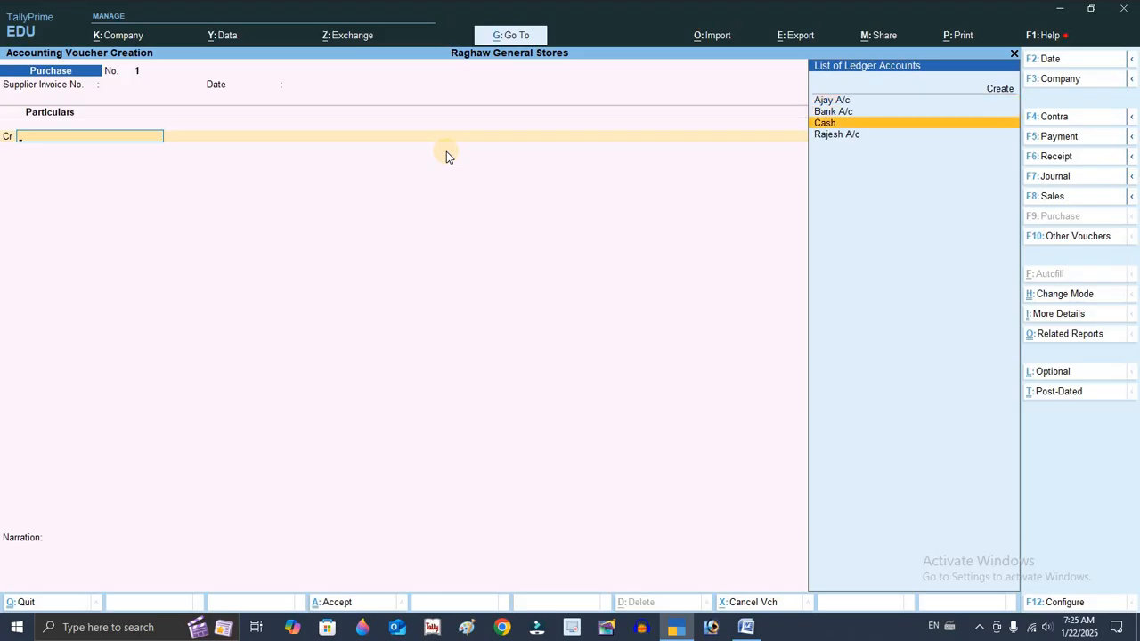
key(Return)
key(ctrl+a)
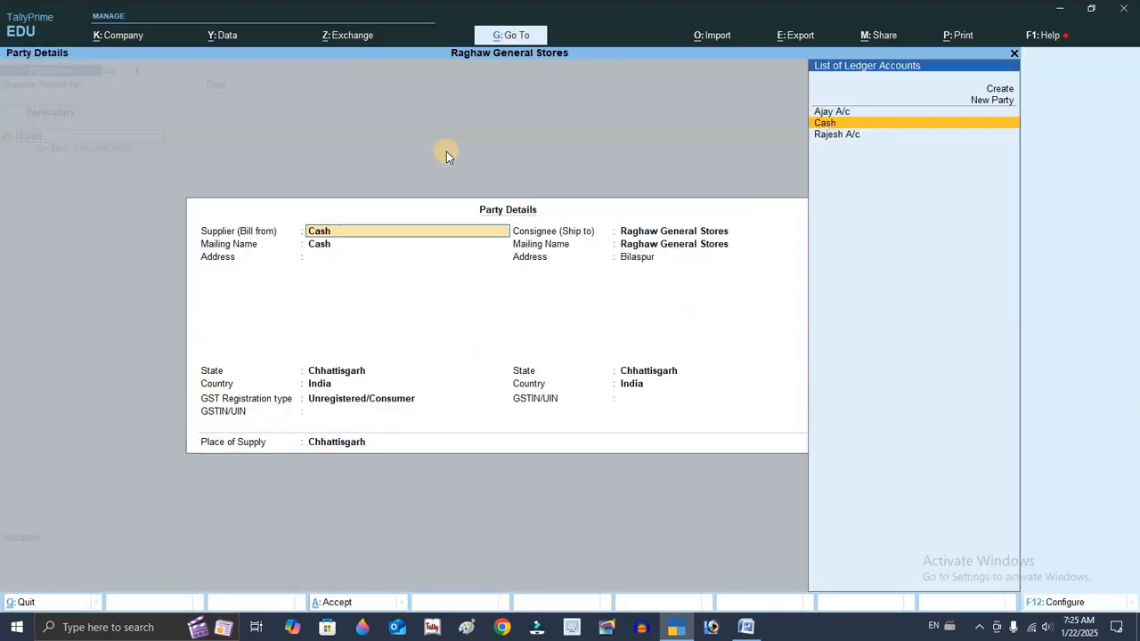
key(ctrl+a)
text(50000)
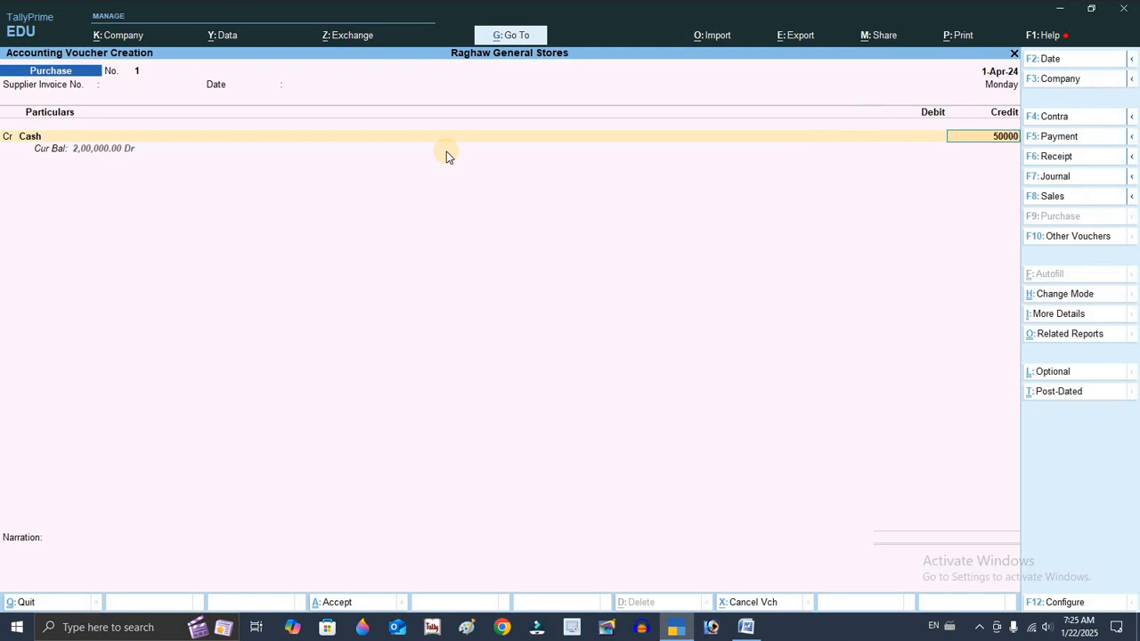
key(Return)
key(Return)
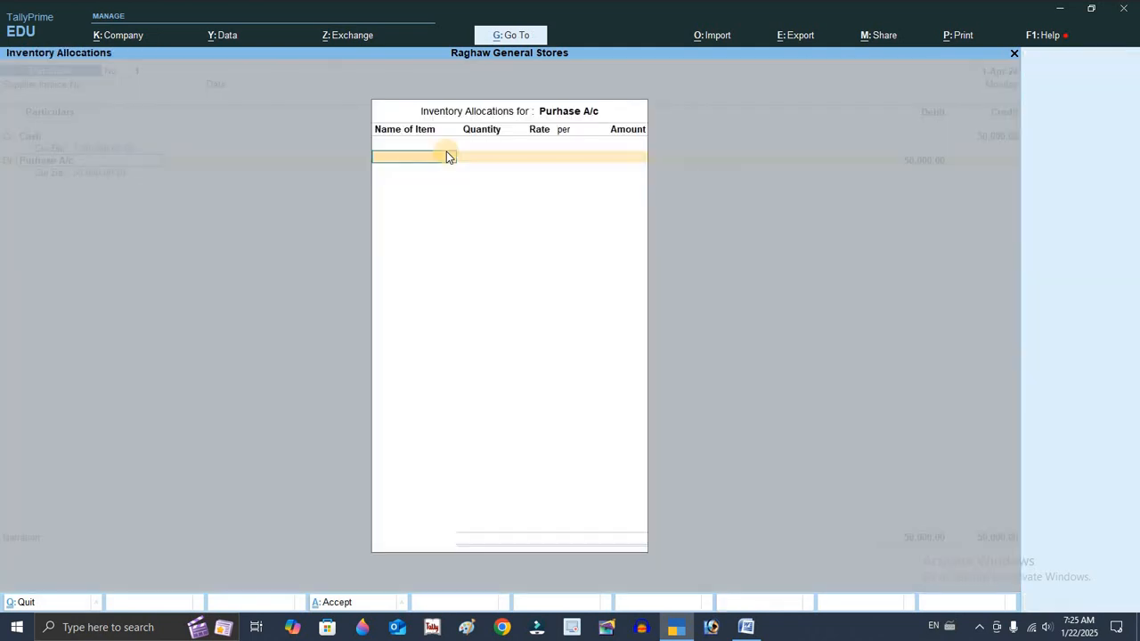
key(Return)
key(Return)
key(Return)
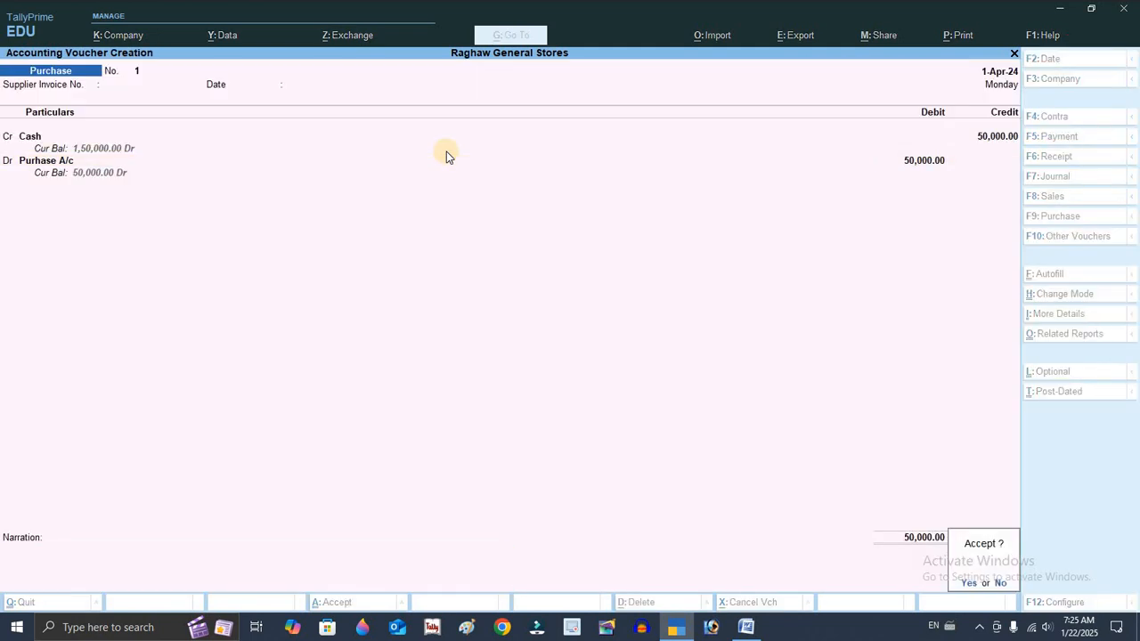
key(Return)
Check transaction 3 in the Word document
key(alt+Tab)
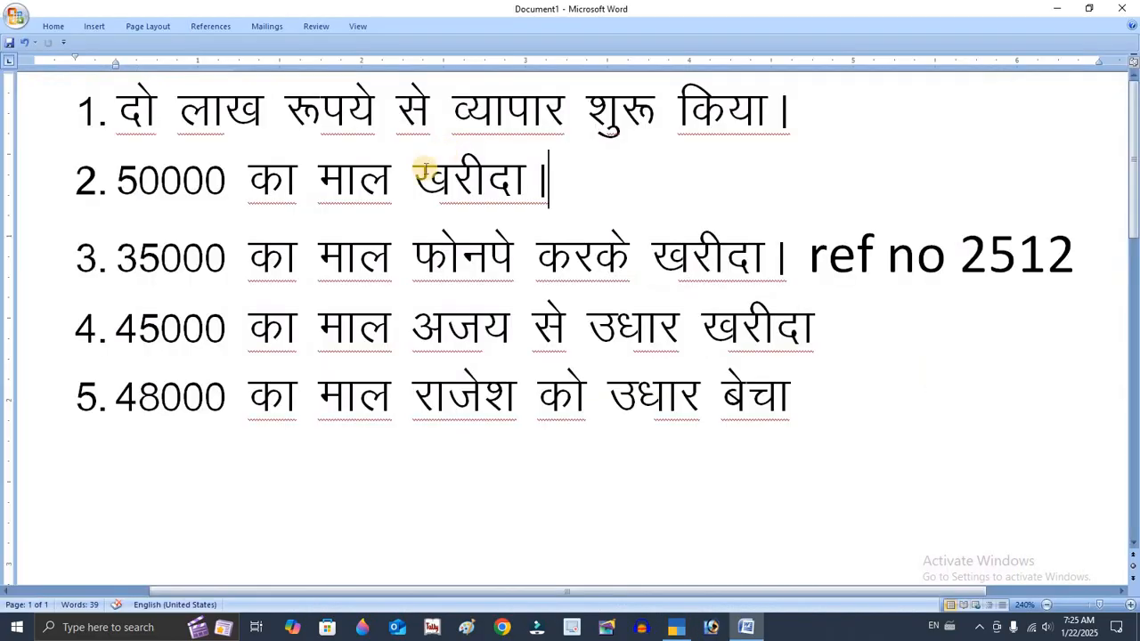
click(526, 249)
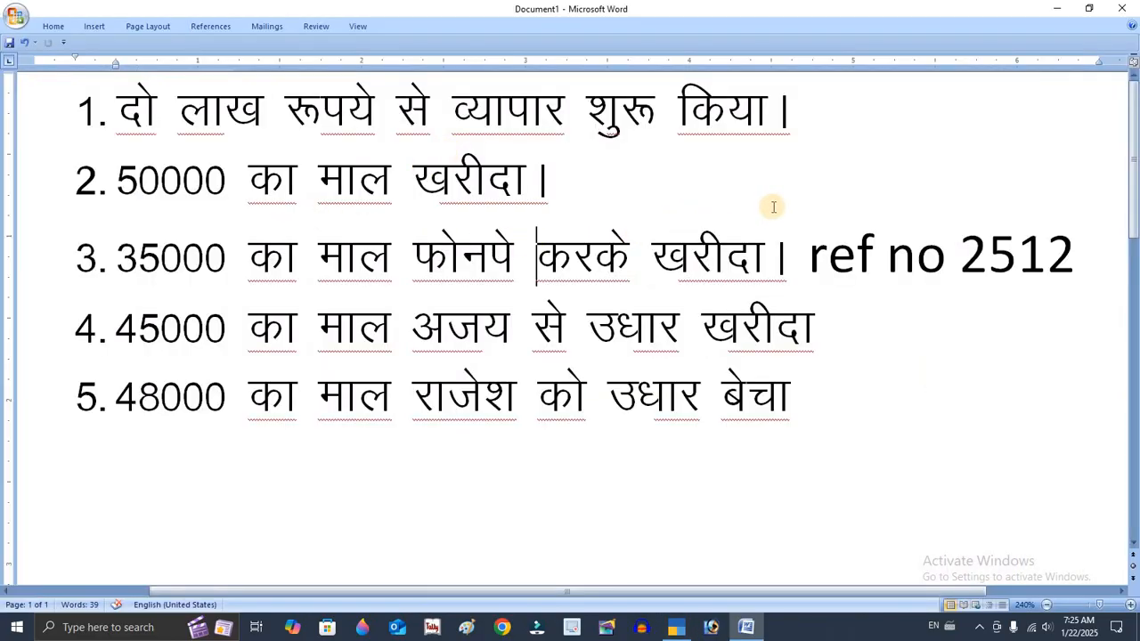
key(alt+Tab)
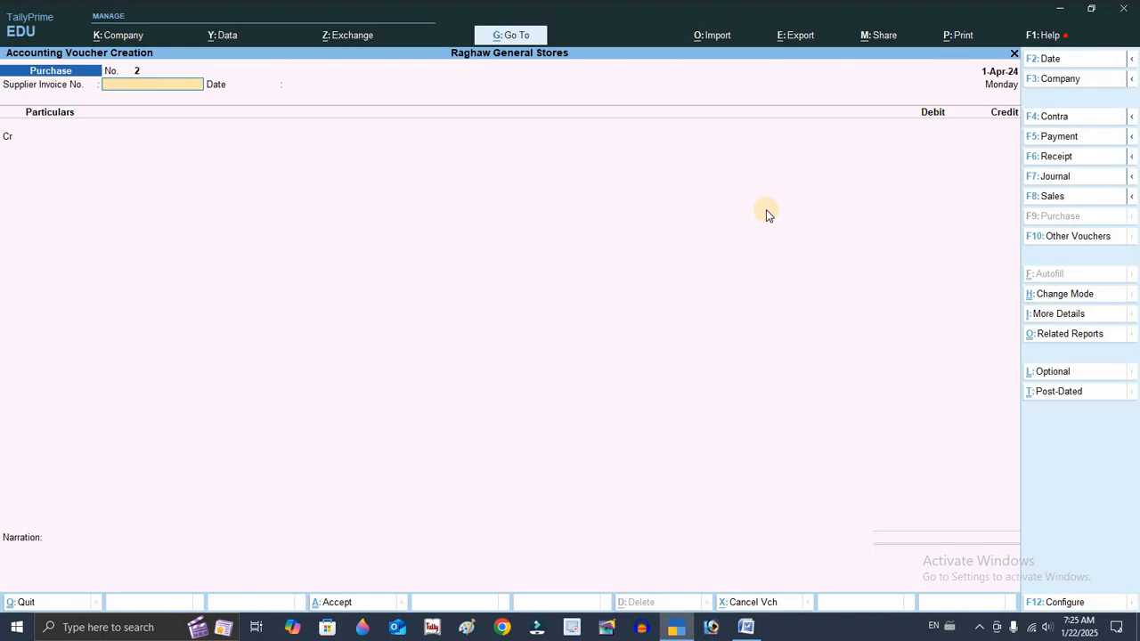
Start a new purchase voucher and credit Bank A/c with 35000
key(Return)
key(Return)
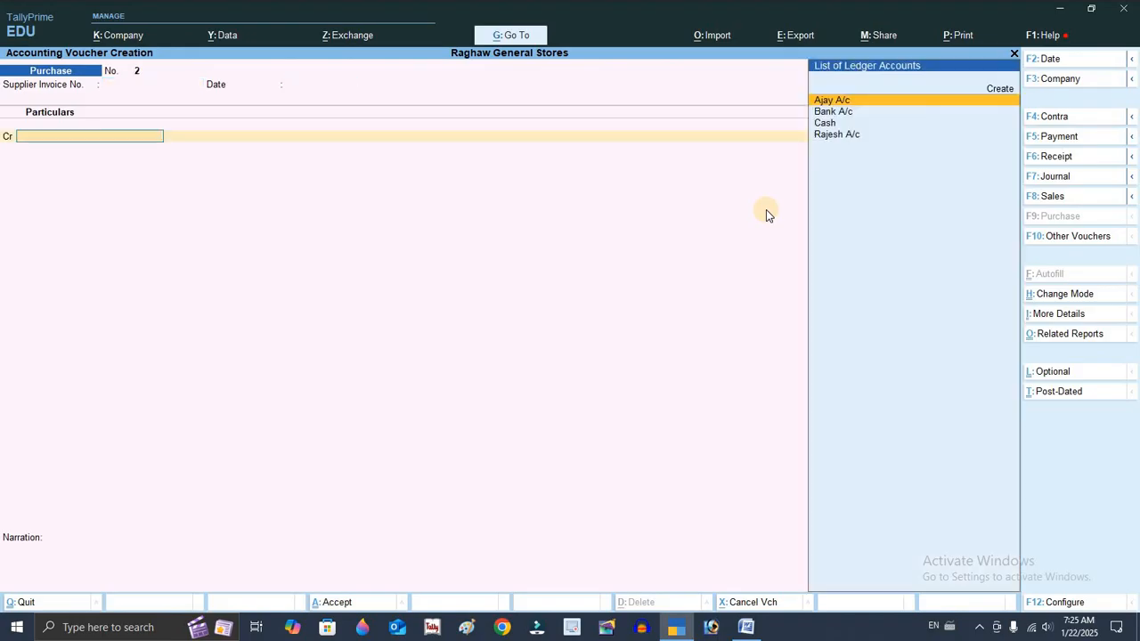
key(Down)
key(Return)
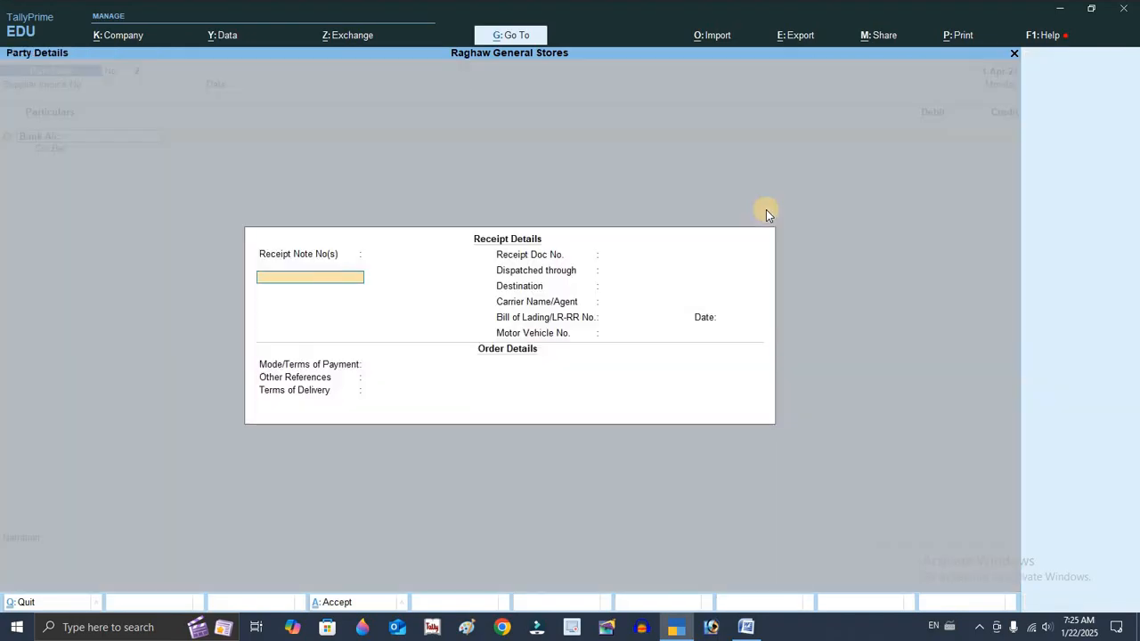
key(ctrl+a)
key(ctrl+a)
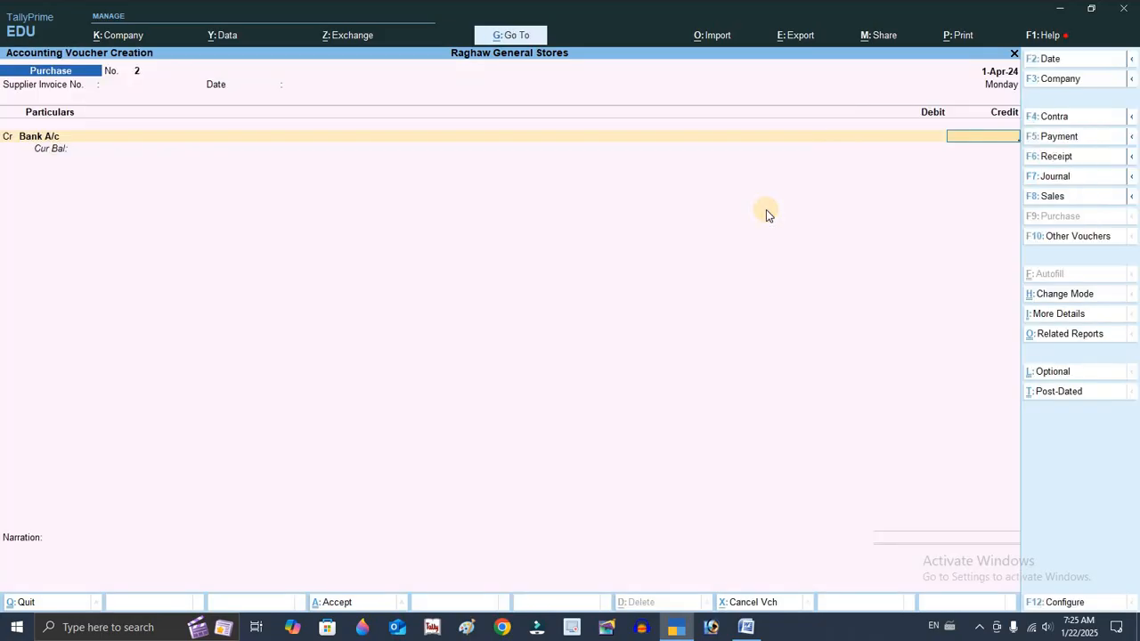
text(35000)
key(Return)
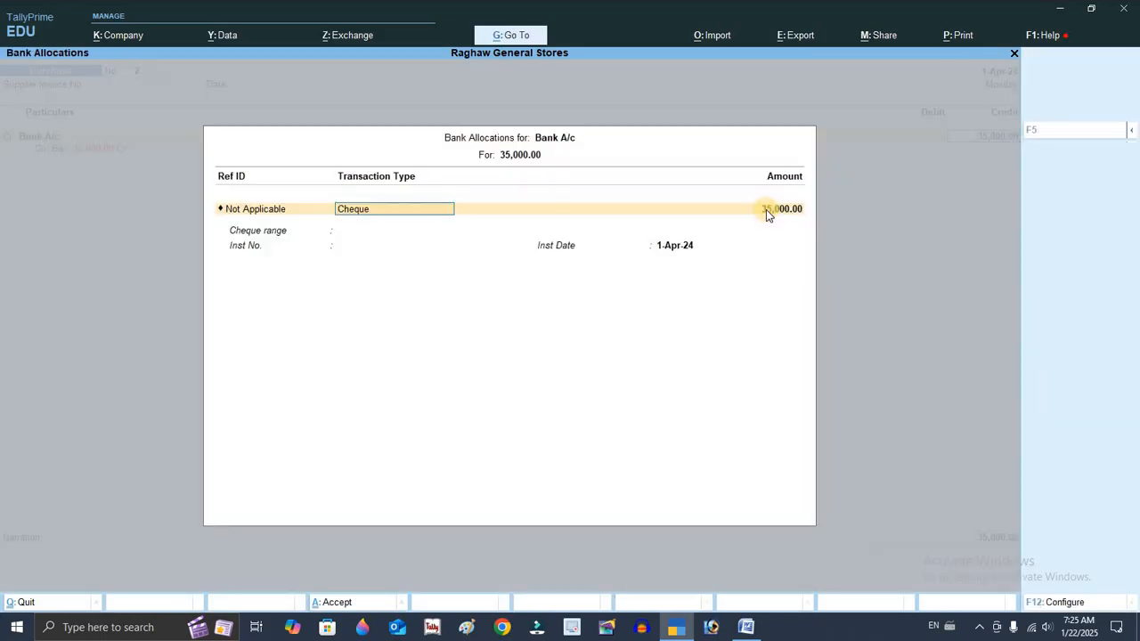
Set the bank allocation's transaction type to Others with instrument number 2512
key(Return)
key(Return)
key(shift+Tab)
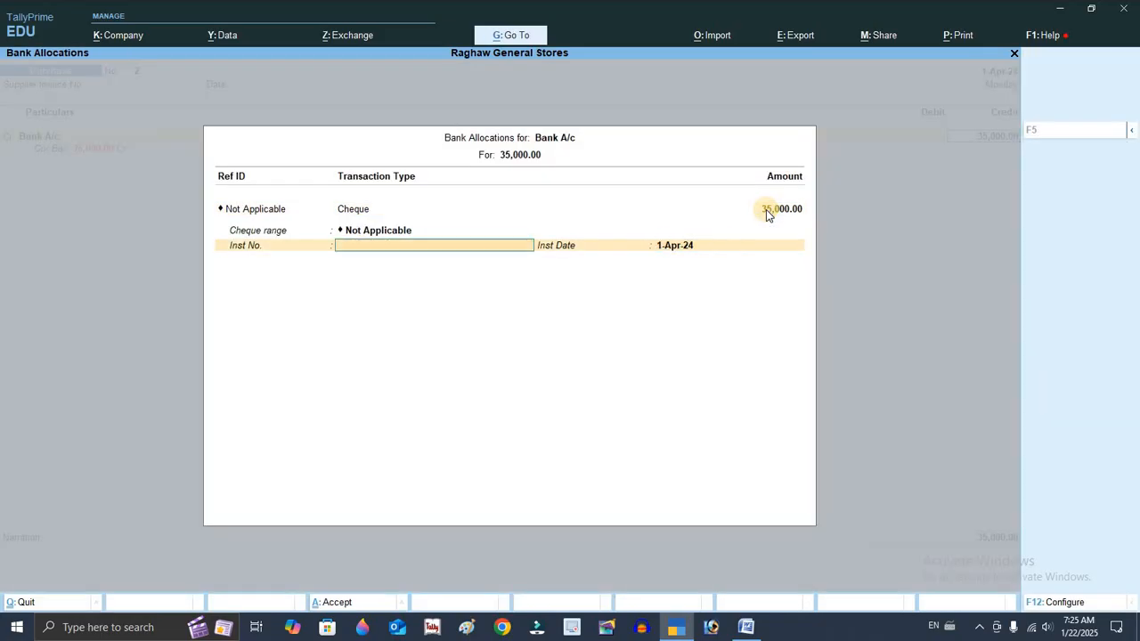
text(2512)
click(766, 209)
key(shift+Tab)
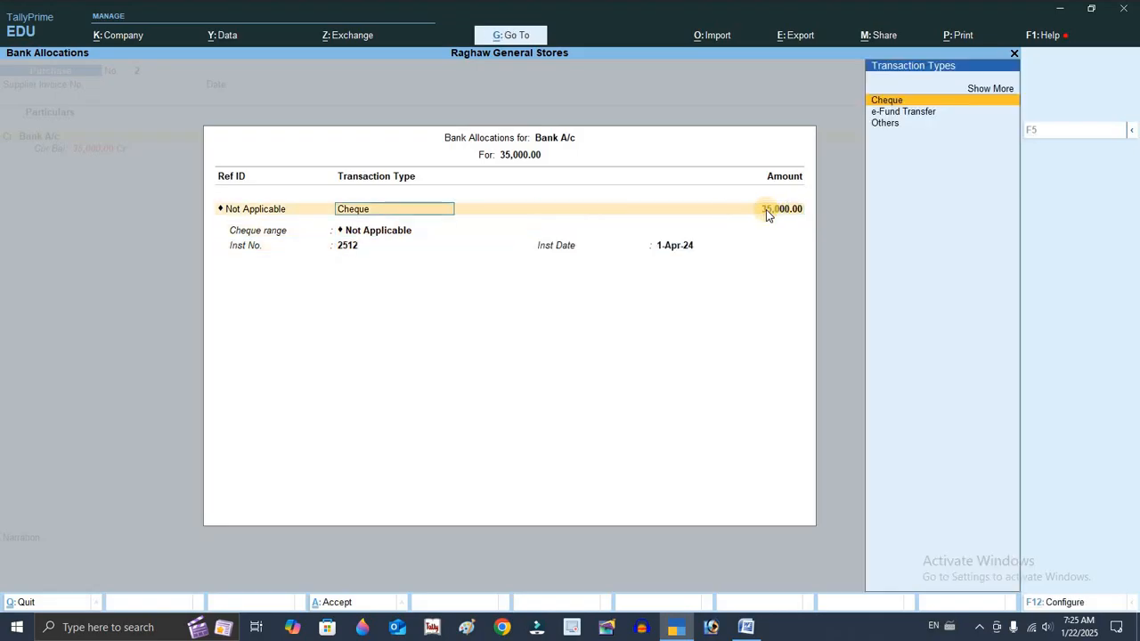
key(Down)
key(Down)
key(Return)
key(Return)
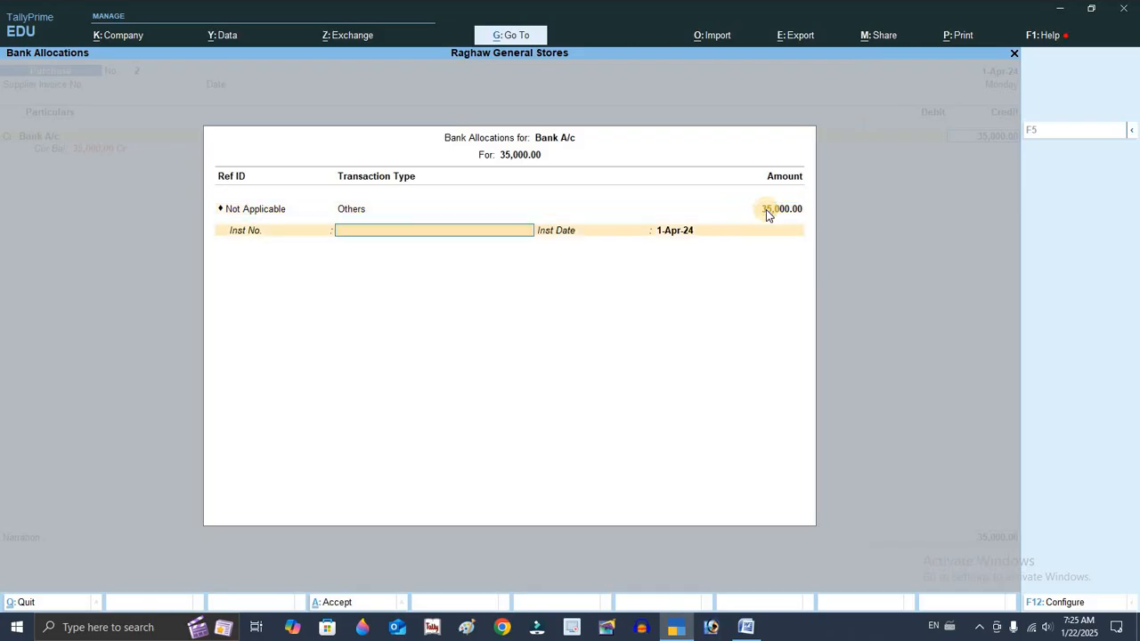
text(2512)
key(Return)
key(Return)
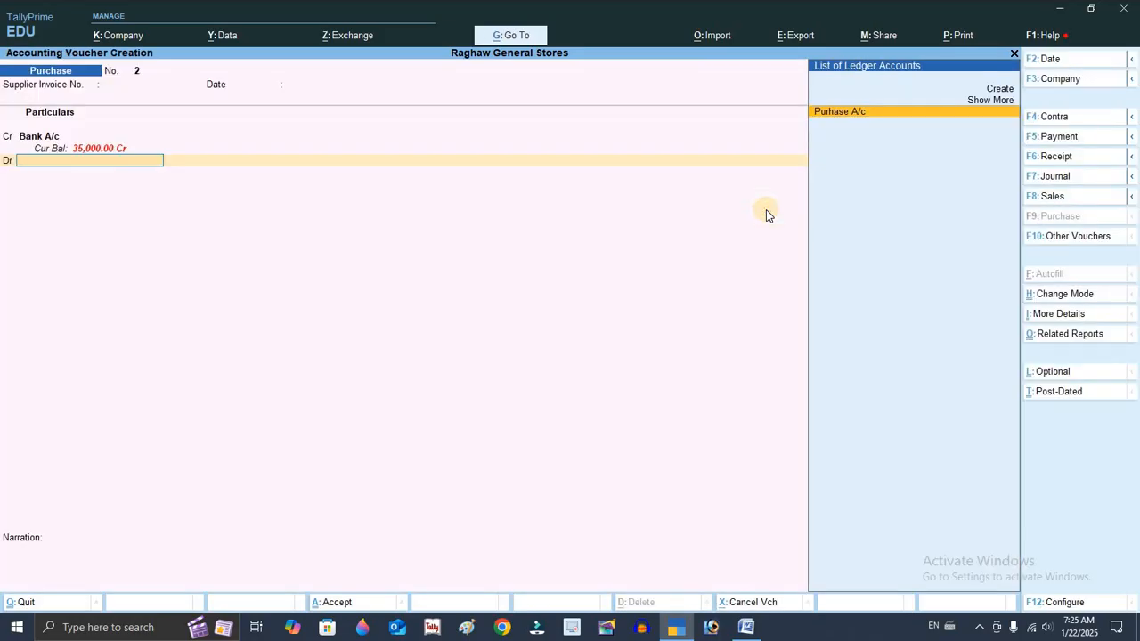
Debit Purhase A/c for 35000 and save the purchase voucher
key(Return)
key(Return)
key(Return)
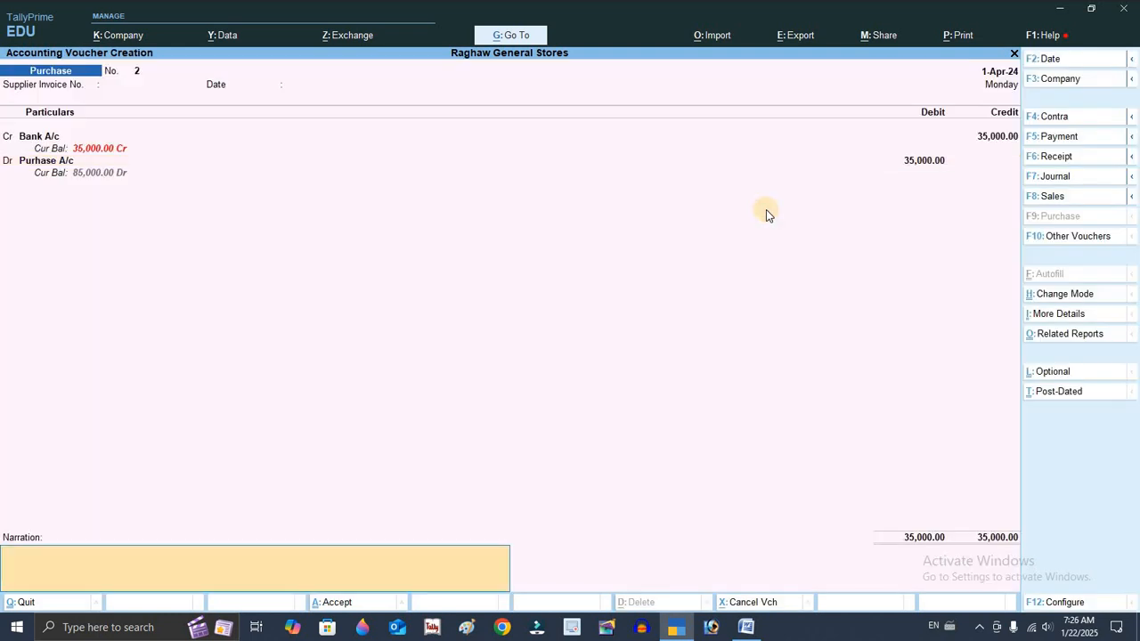
key(Return)
Check transaction 4 in the Word document
key(alt+Tab)
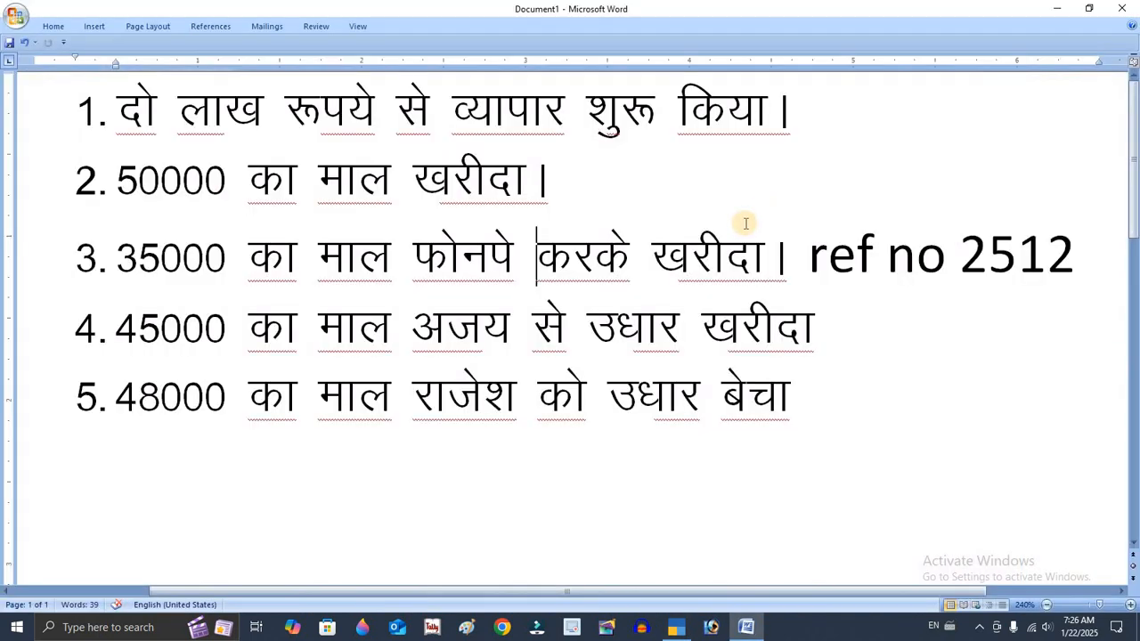
click(397, 318)
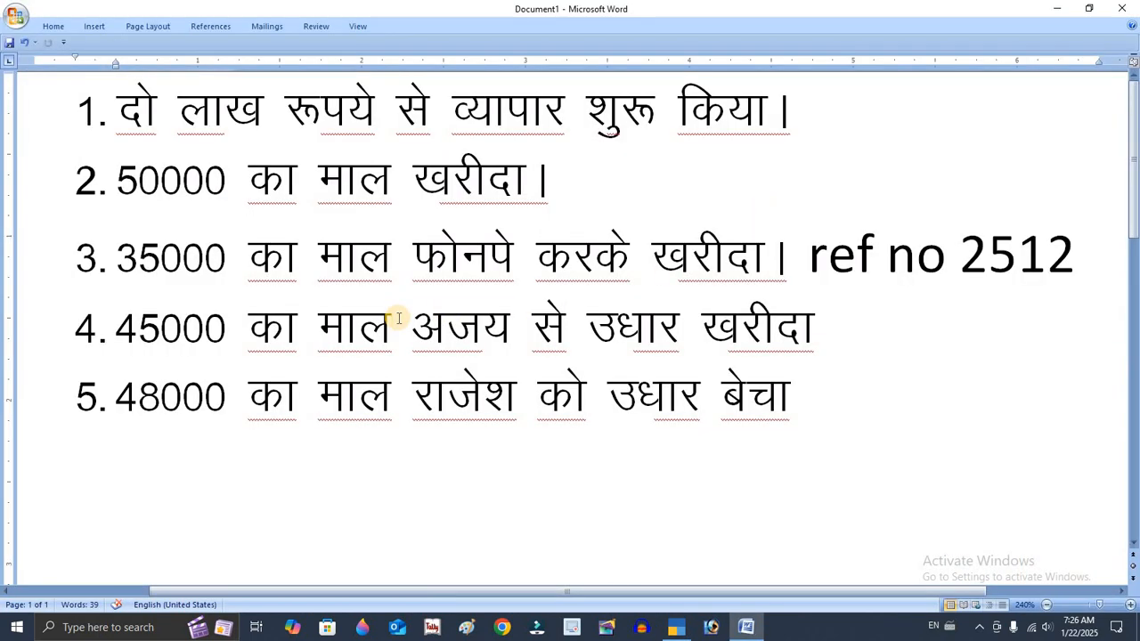
key(alt+Tab)
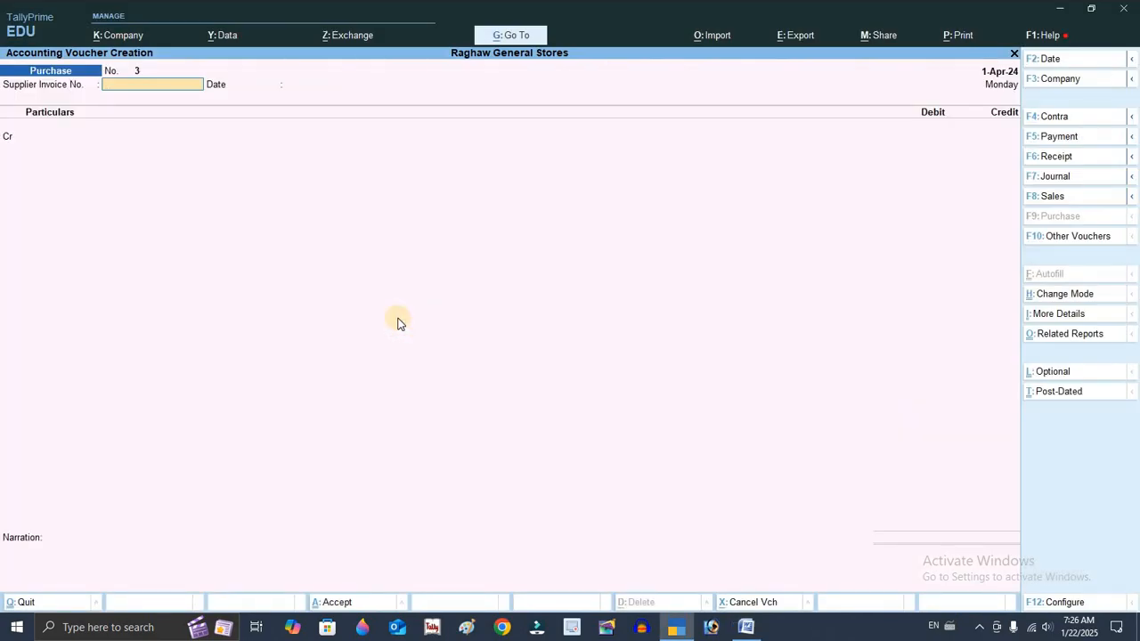
Start a new purchase voucher crediting Ajay A/c with 45000 as a new reference bill
key(Return)
key(Return)
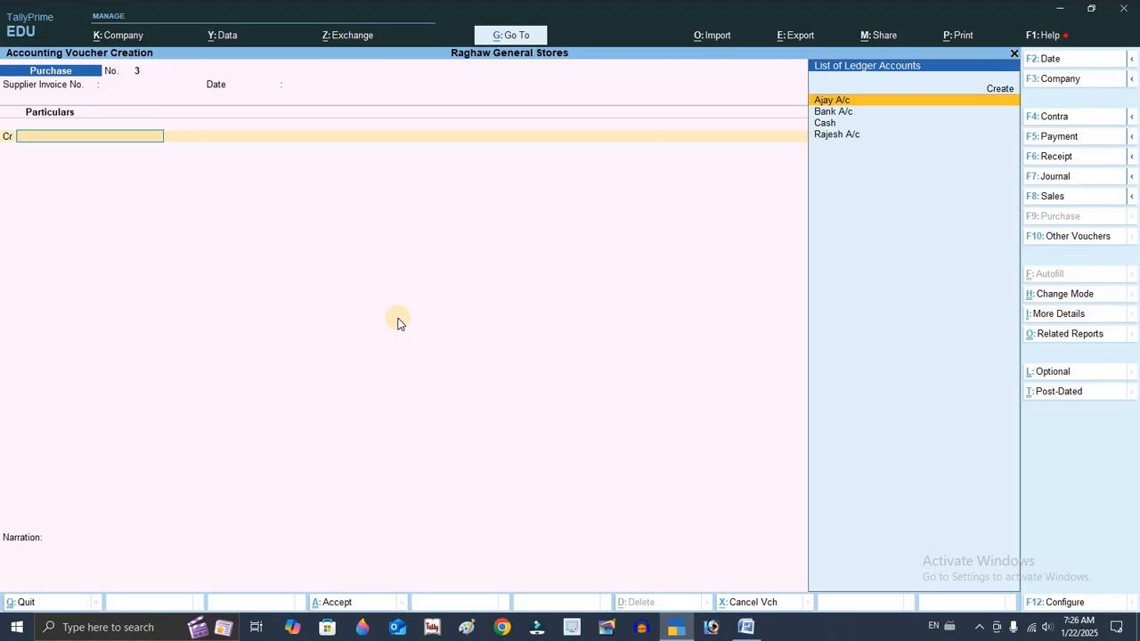
key(Return)
key(Escape)
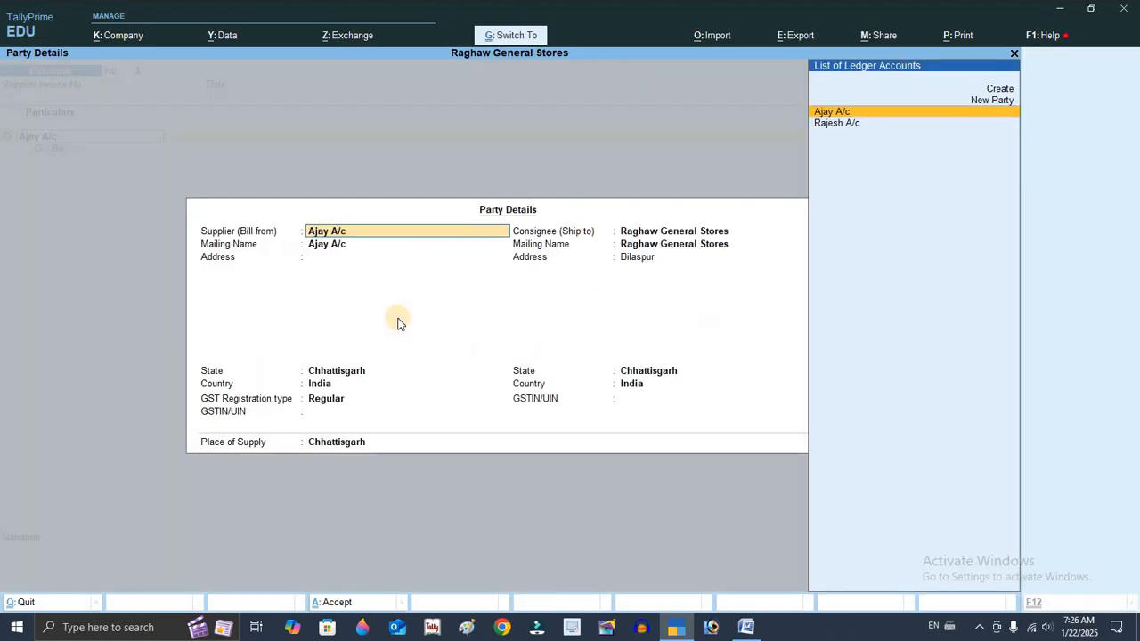
key(Escape)
text(45000)
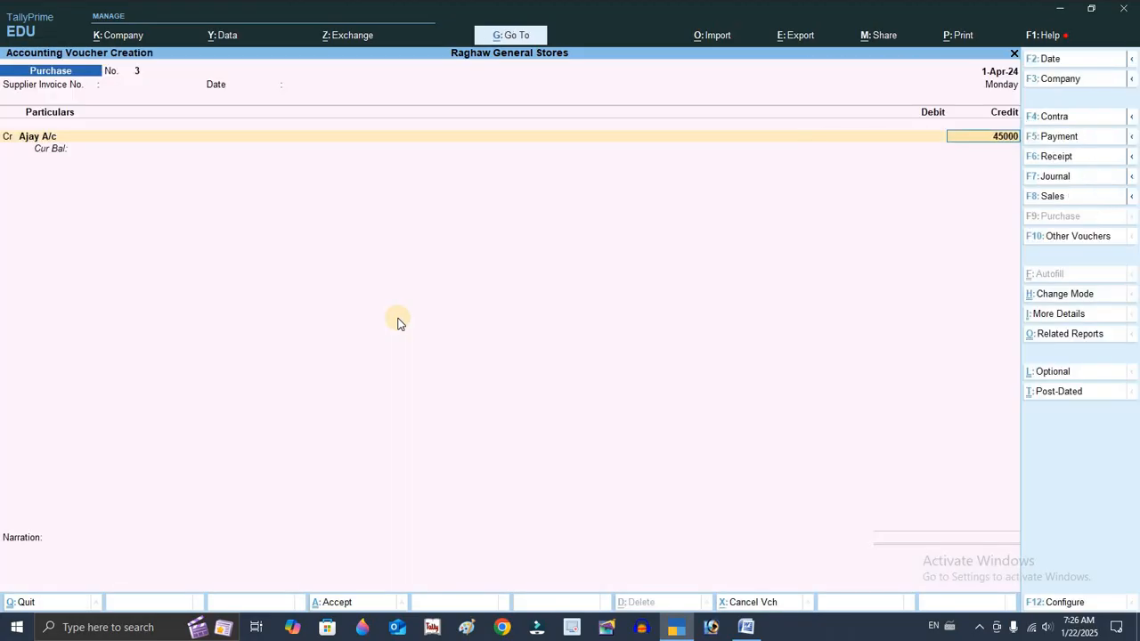
key(Return)
key(Return)
key(Return)
Debit Purhase A/c for 45000 and save the purchase voucher
key(Return)
key(Return)
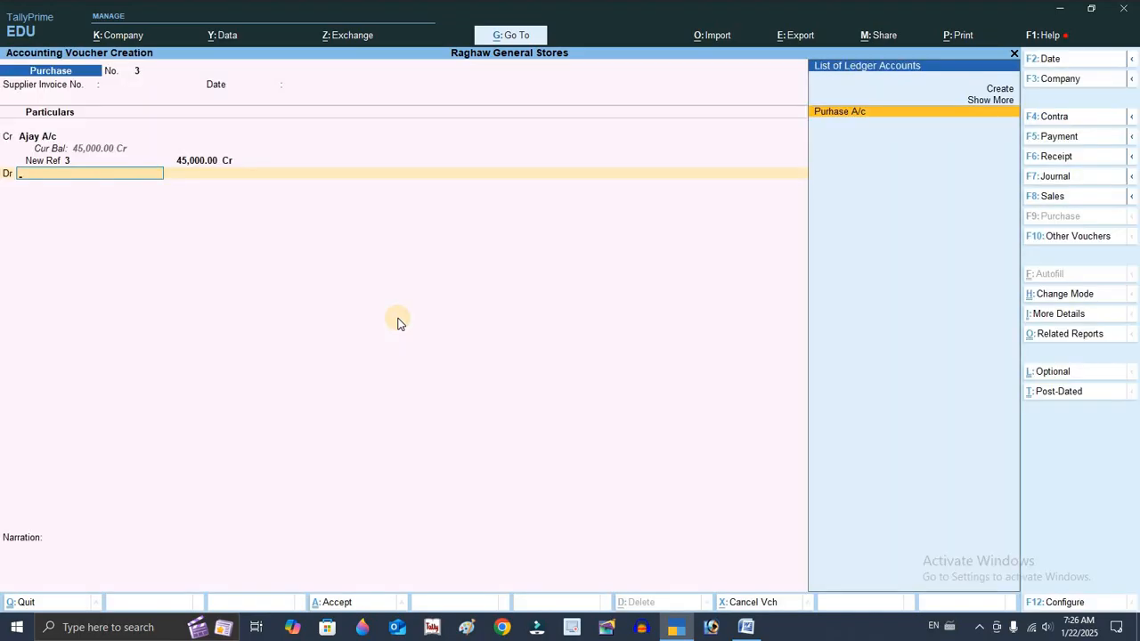
key(Return)
key(Return)
key(Return)
key(Return)
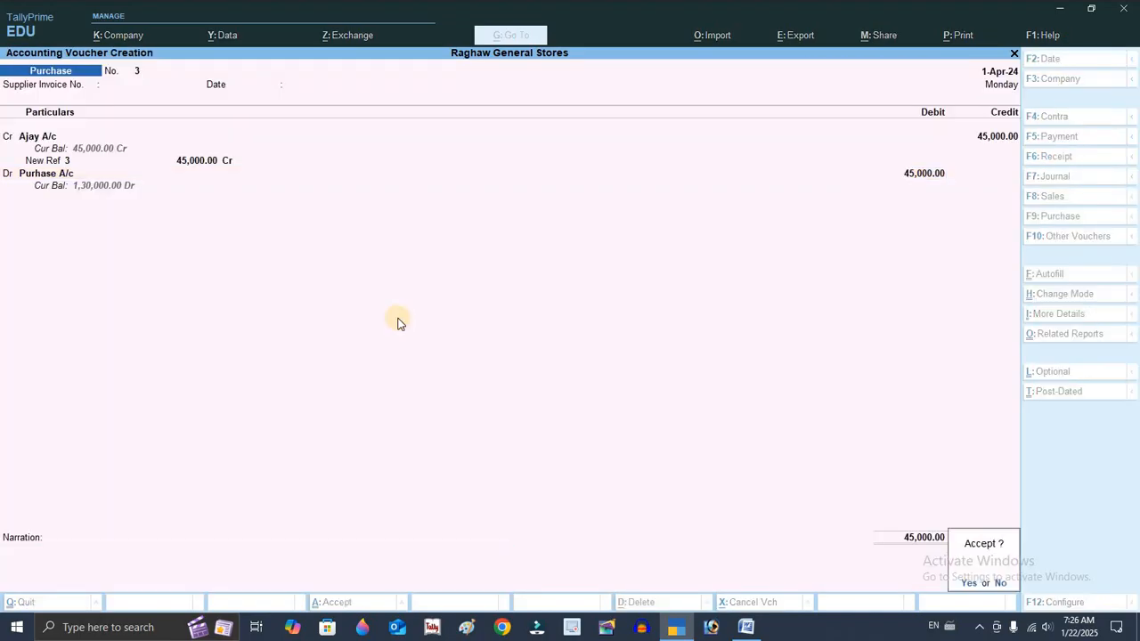
key(Return)
Check transaction 5 in the Word document
key(alt+Tab)
click(205, 396)
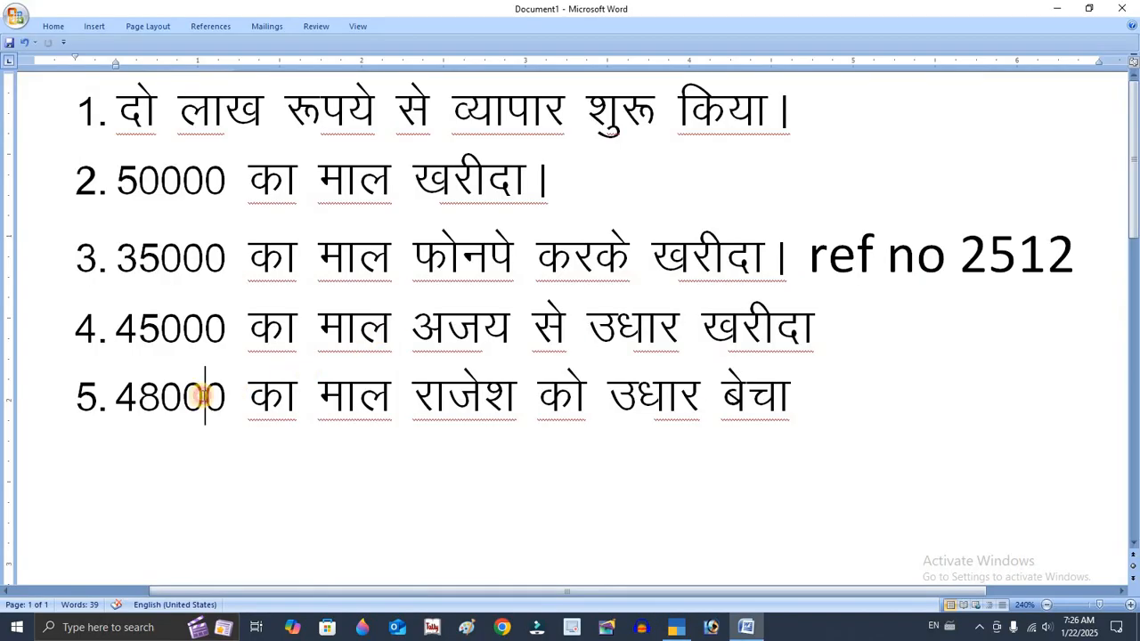
click(842, 401)
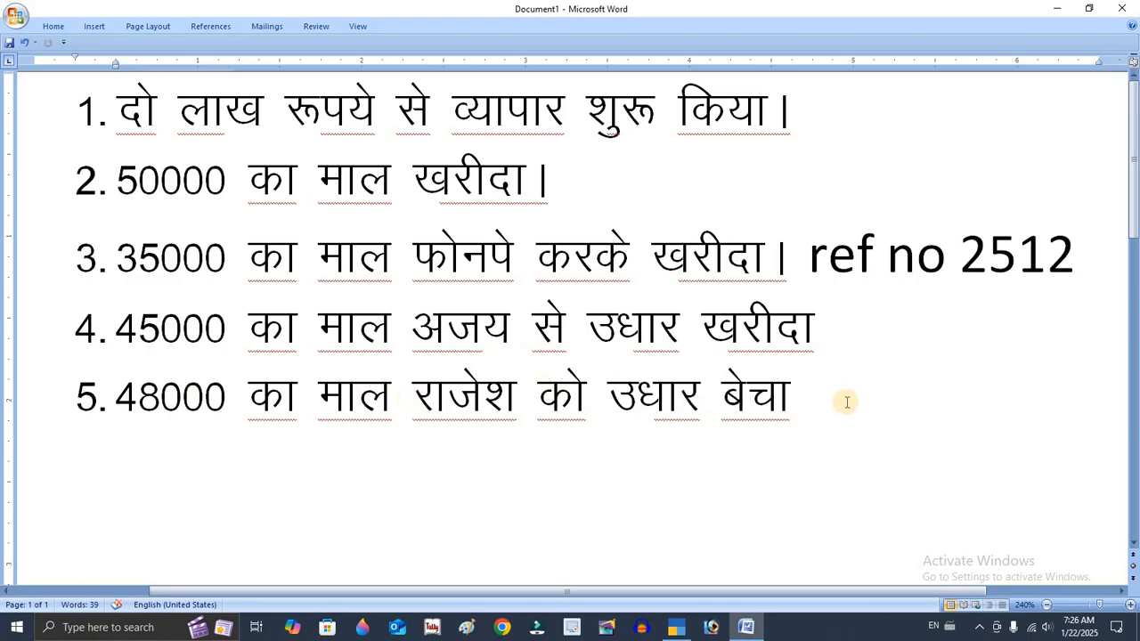
key(alt+Tab)
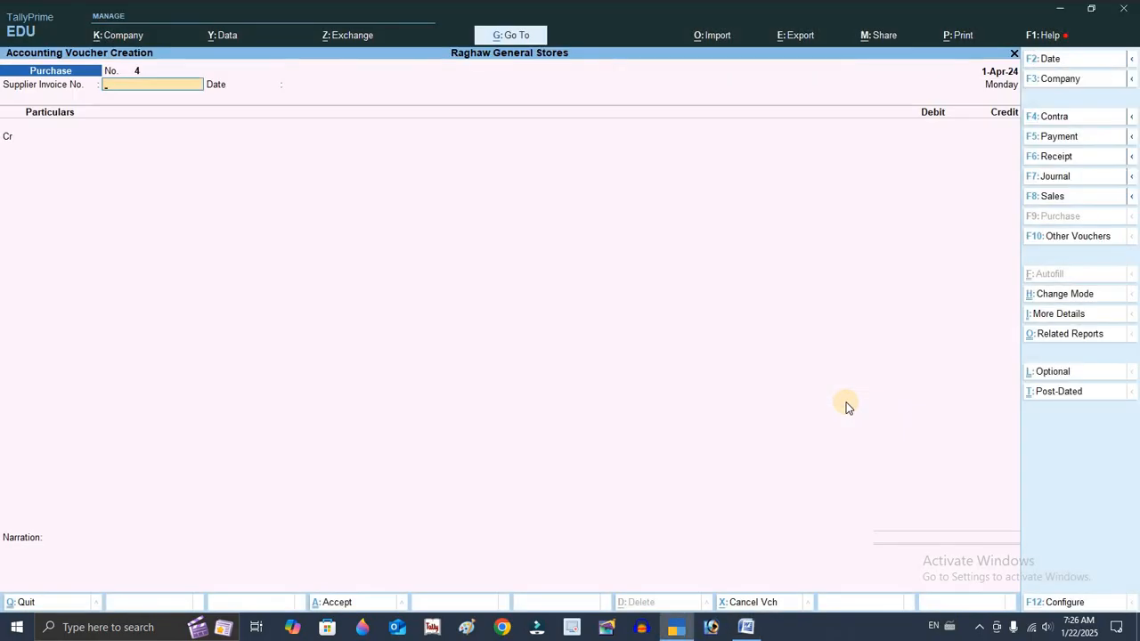
Start a new sales voucher and switch its mode to As Voucher
key(F8)
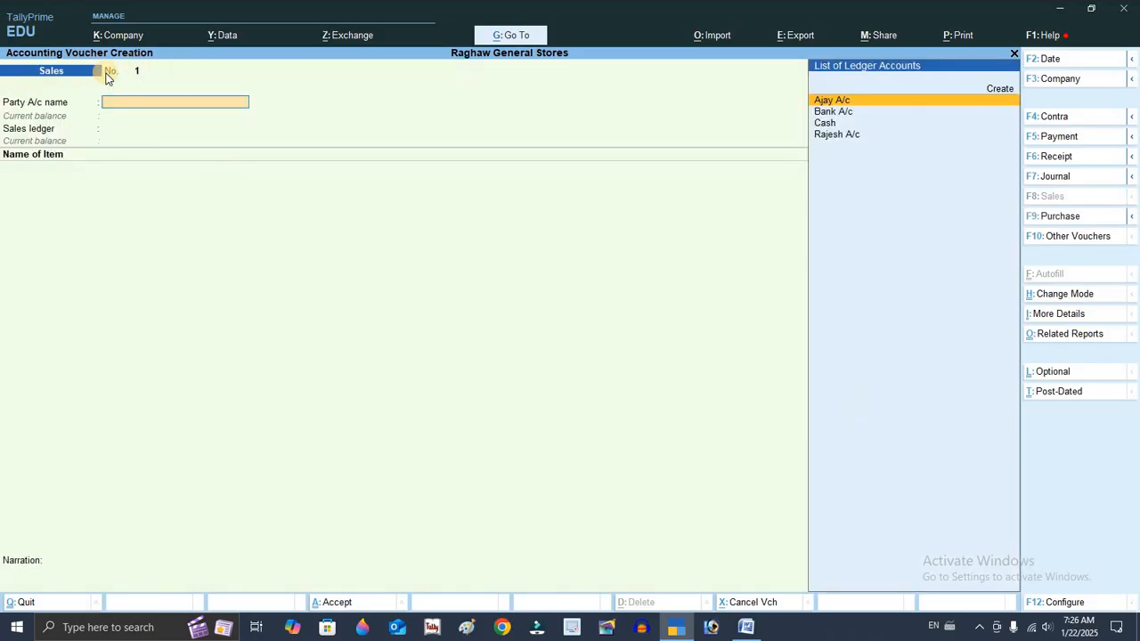
key(ctrl)
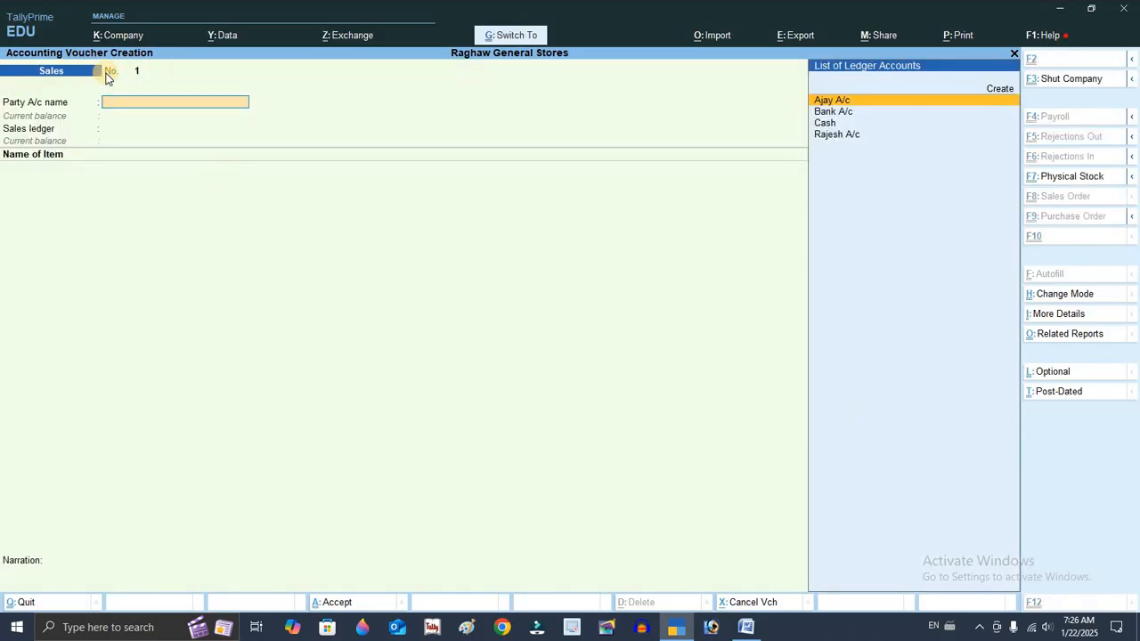
click(1095, 297)
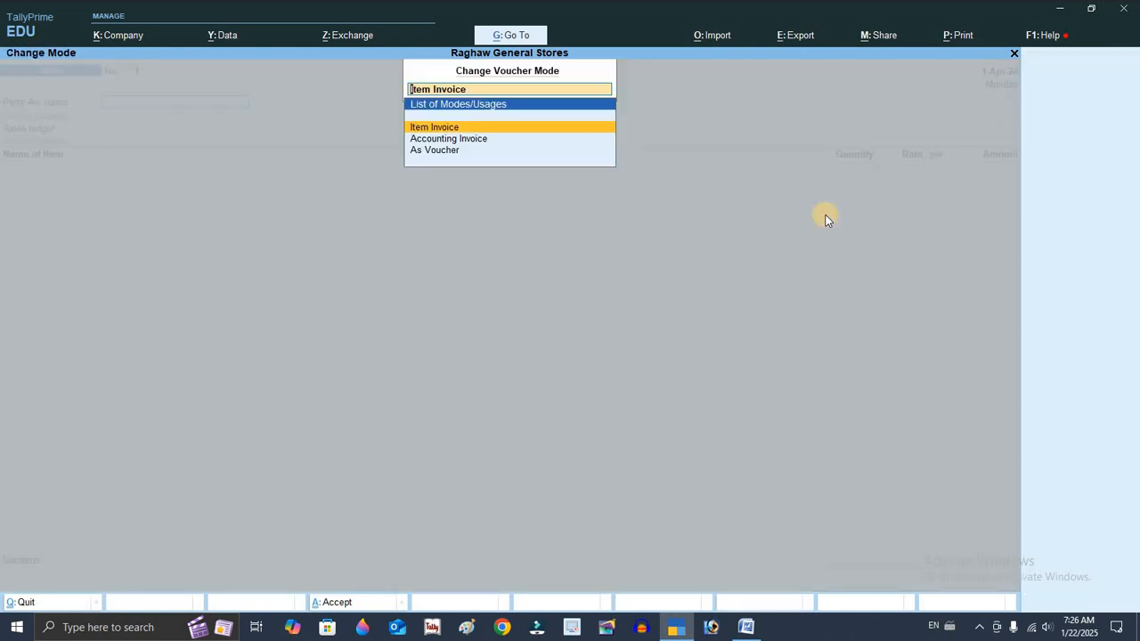
key(Down)
key(Down)
key(Return)
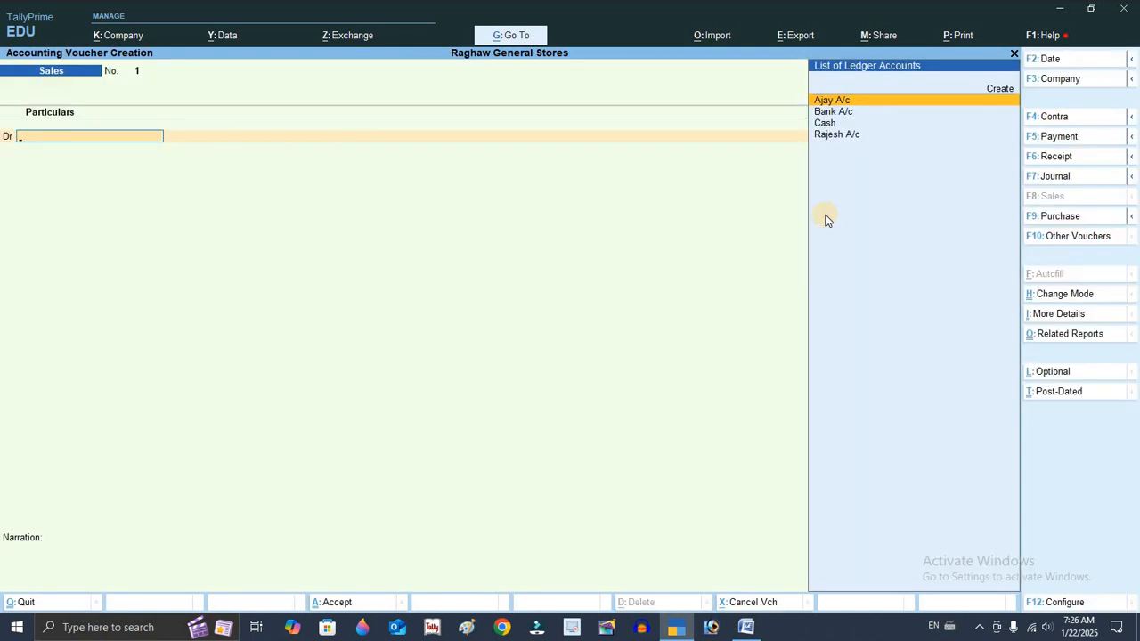
Debit Rajesh A/c with 48000 in the sales voucher, accepting the dispatch details
key(Down)
key(Down)
key(Down)
key(Return)
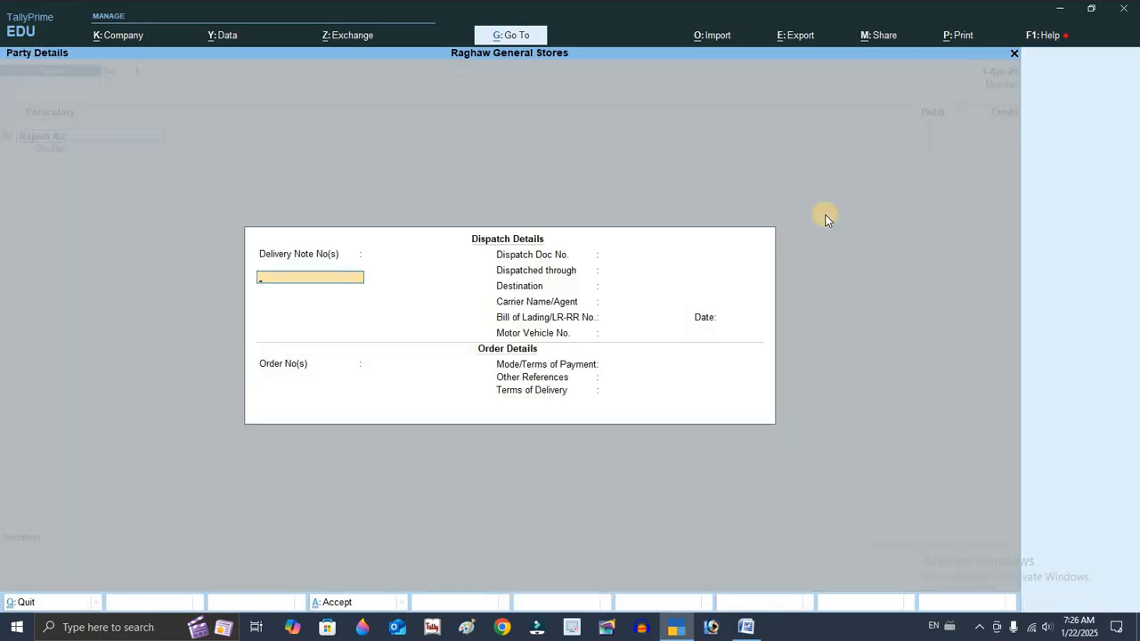
key(ctrl+a)
text(48)
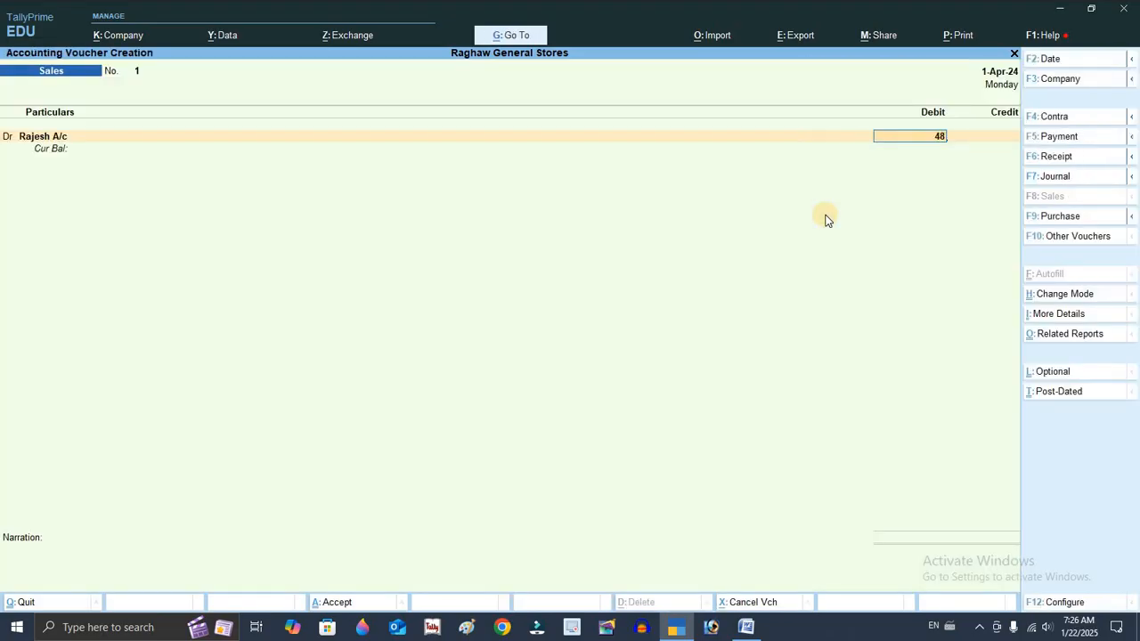
text(000)
key(Return)
Keep the new bill reference, credit Sales A/c for 48000 and save the sales voucher
key(Return)
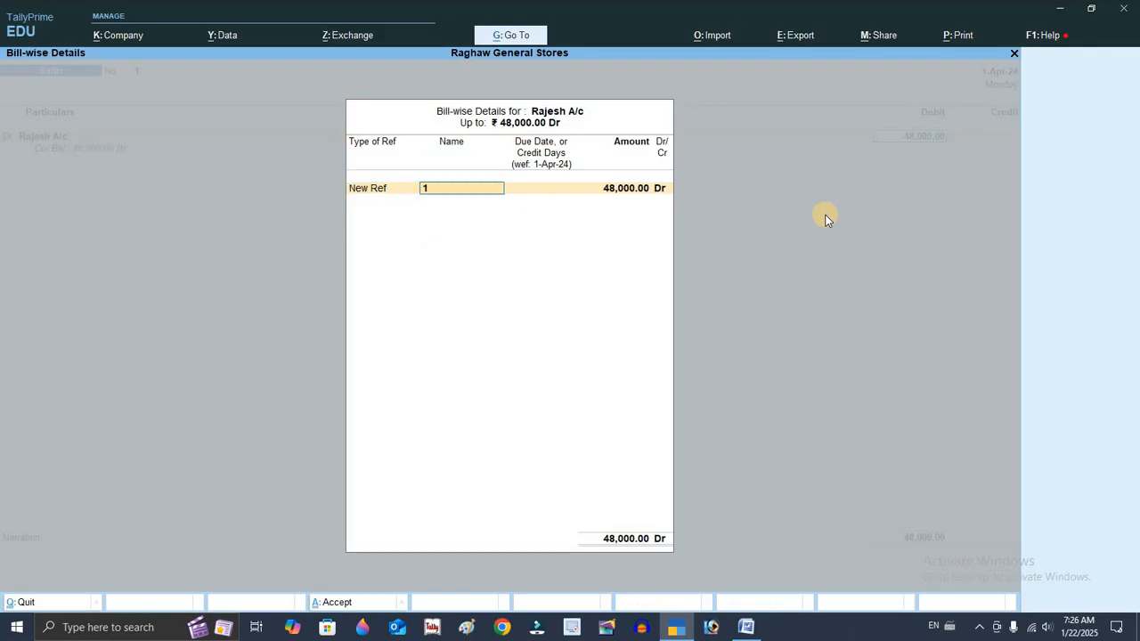
key(Return)
key(Return)
key(Return)
key(Return)
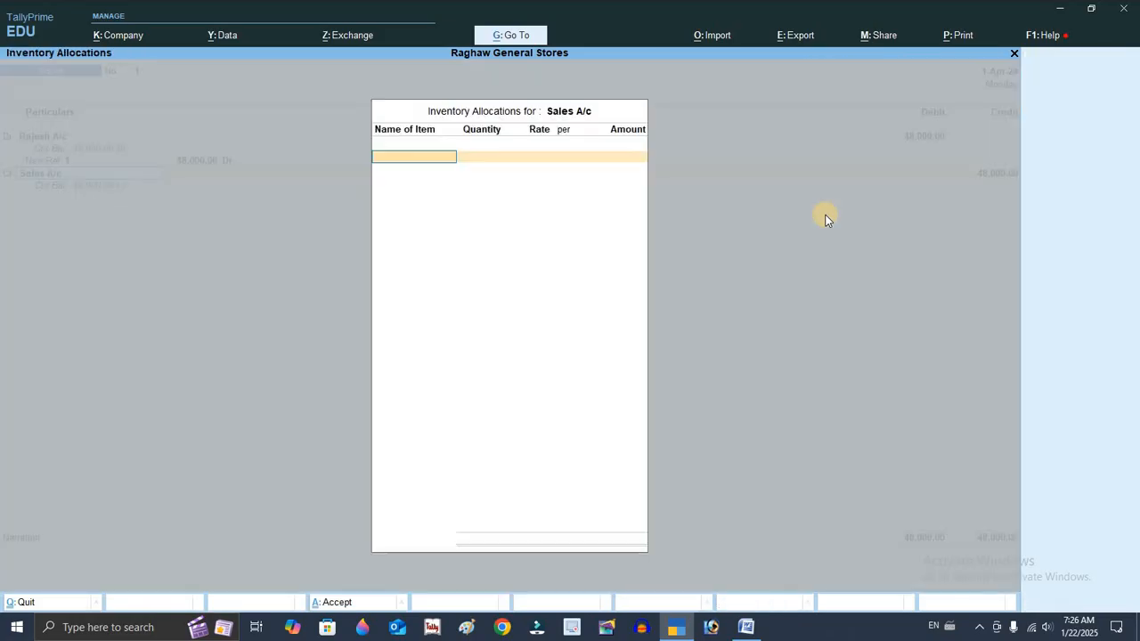
key(Return)
key(Return)
Abandon the next unfinished voucher and return to the Gateway of Tally
key(Return)
key(Return)
key(Return)
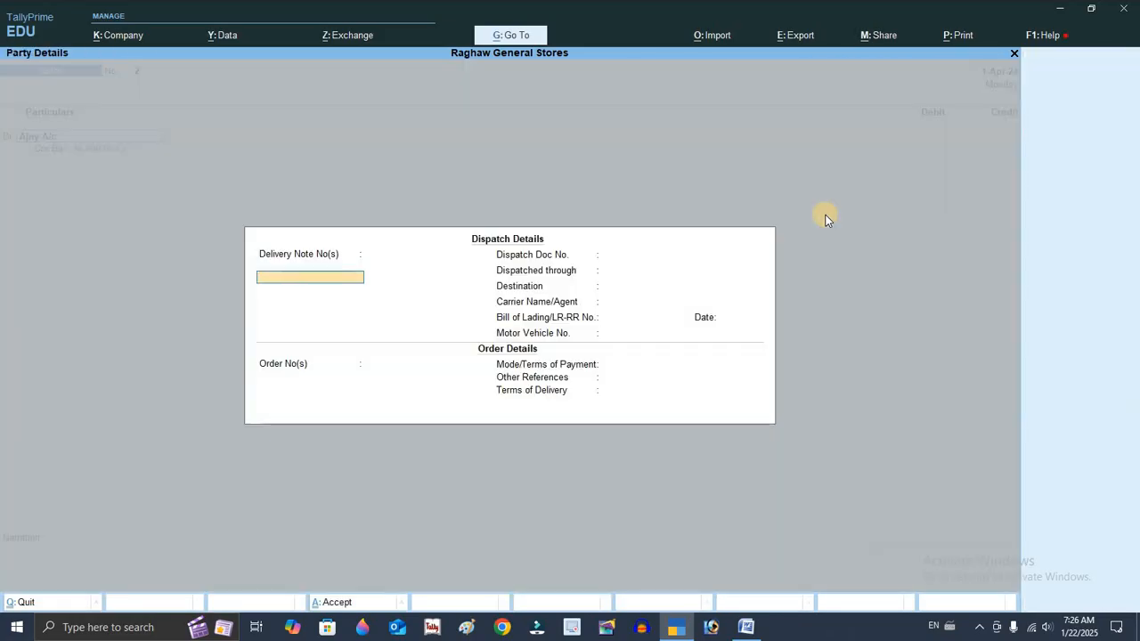
key(Escape)
key(Escape)
key(Escape)
key(Return)
key(Escape)
key(Escape)
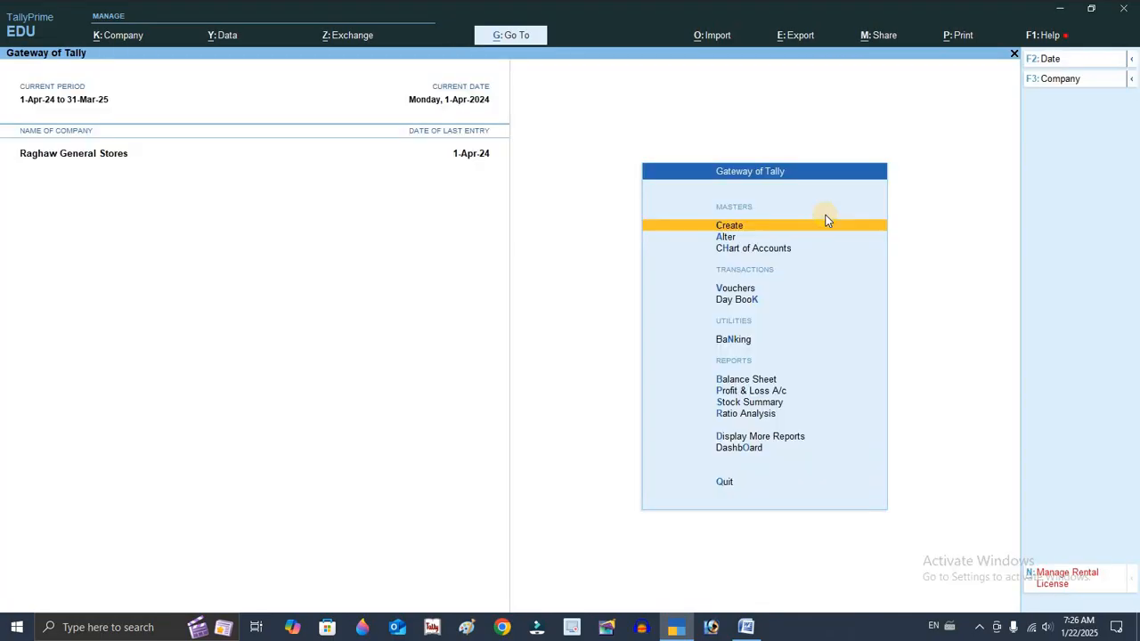
Open the Day Book and review the vouchers entered so far
key(Down)
key(Down)
key(Down)
key(Down)
key(Down)
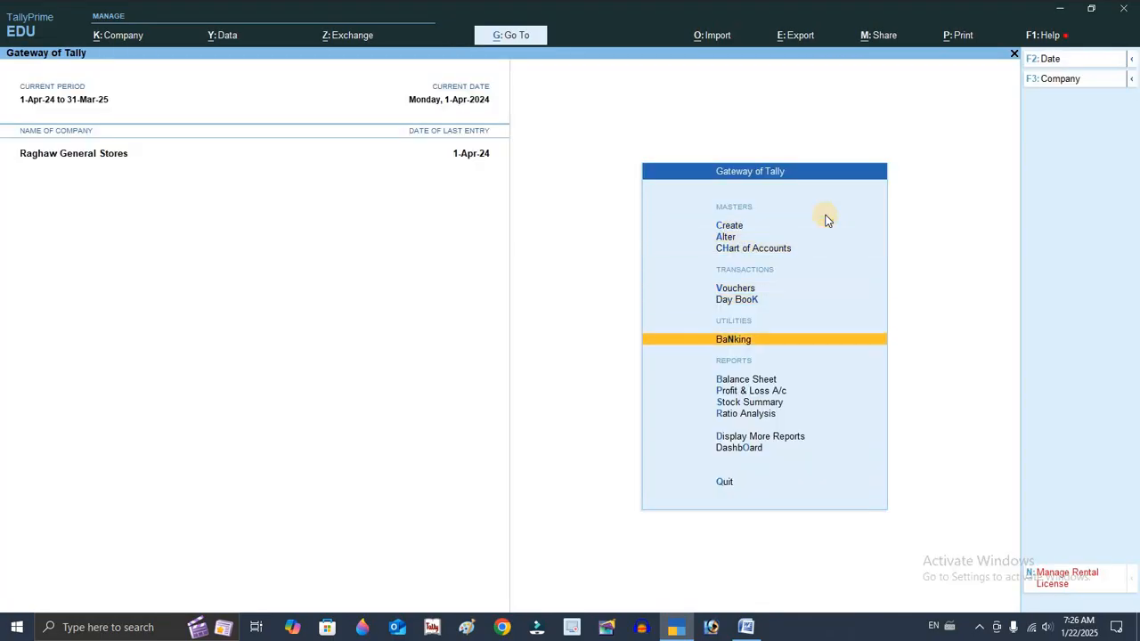
key(Up)
key(Return)
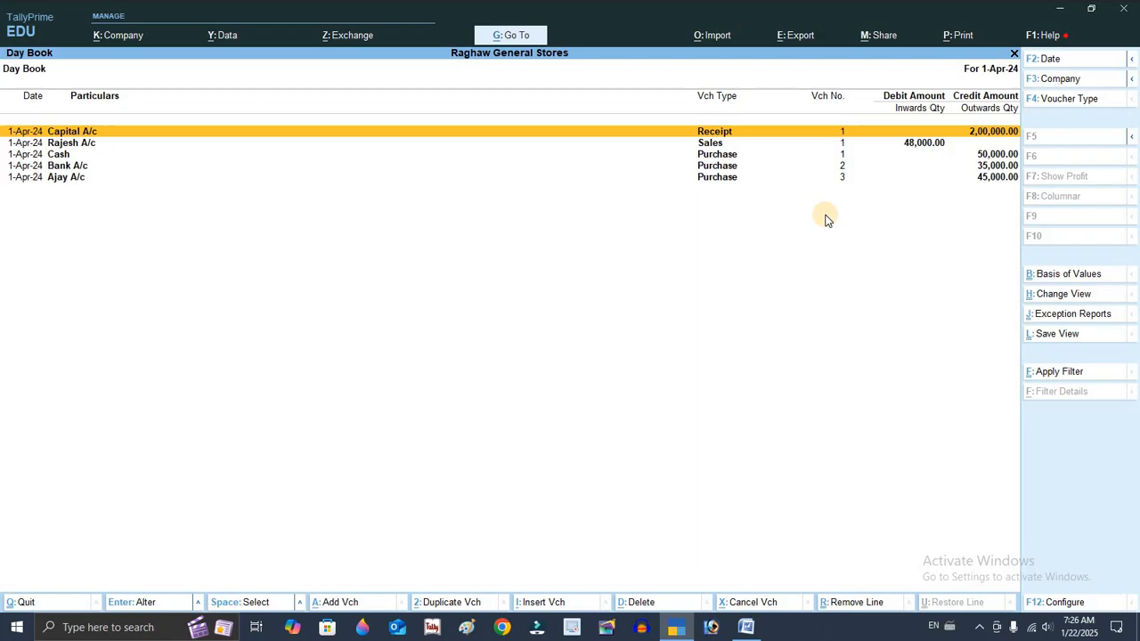
key(Down)
key(Down)
key(Down)
key(Down)
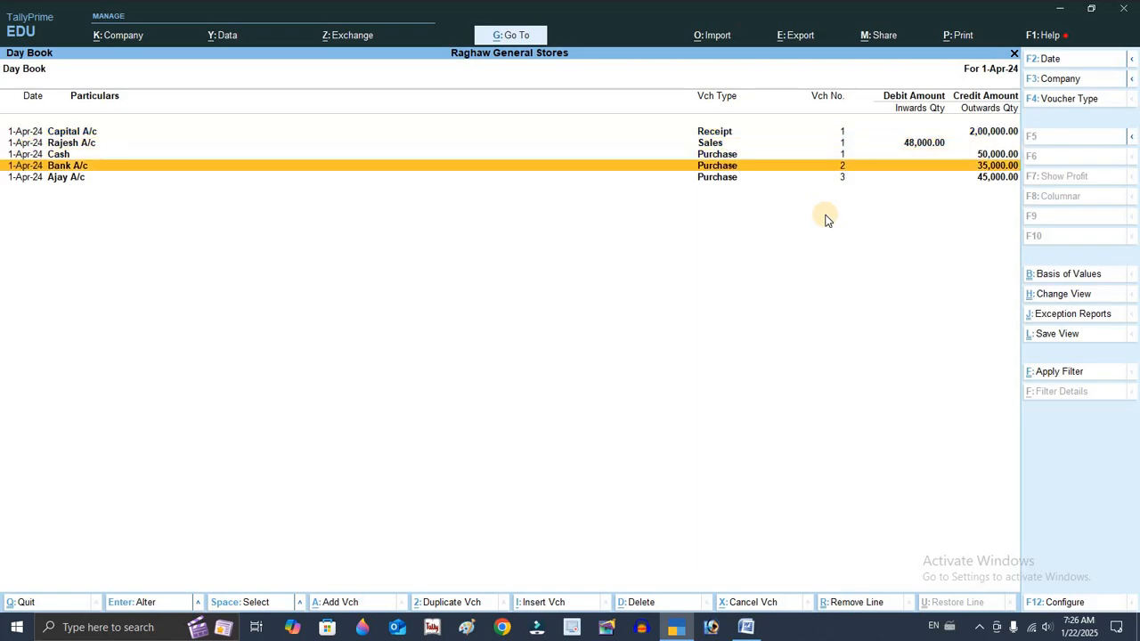
key(Up)
key(Up)
key(Up)
key(Up)
key(Down)
key(Down)
key(Down)
key(Down)
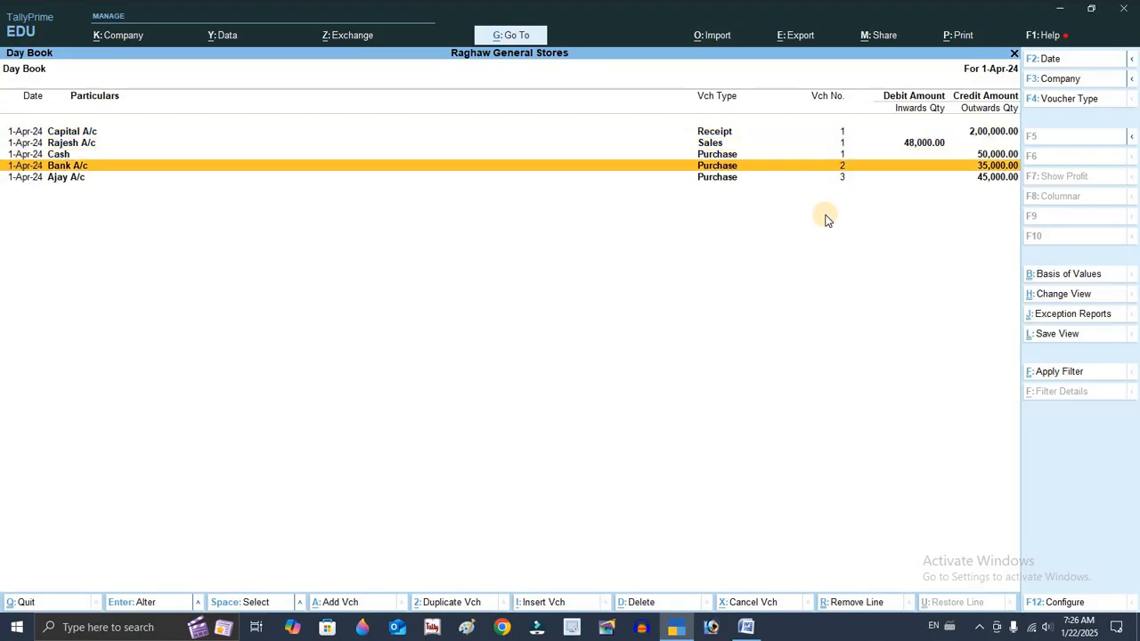